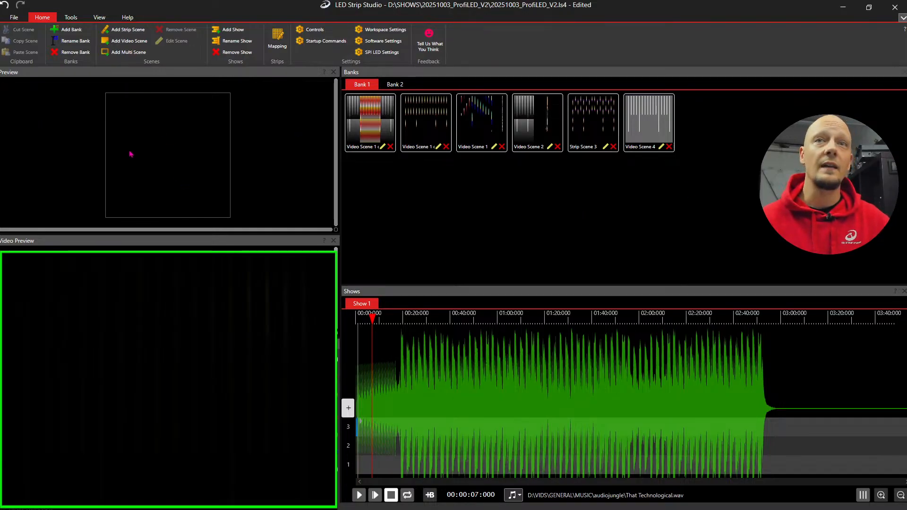
- Preview Video Scene 4, Video Scene 1 and the second scene of Bank 1 on the strips, and clear the scene selection
{"action": "left_click", "coordinate": [640, 129]}
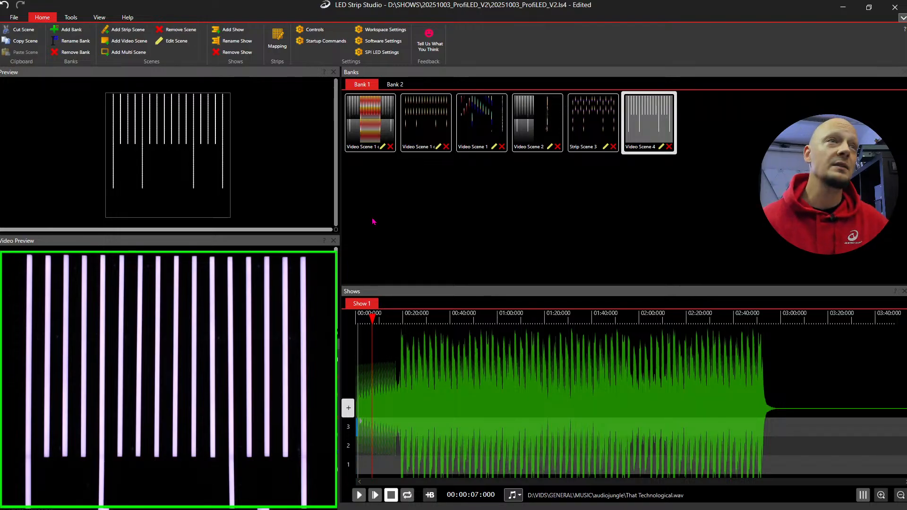
{"action": "left_click", "coordinate": [469, 129]}
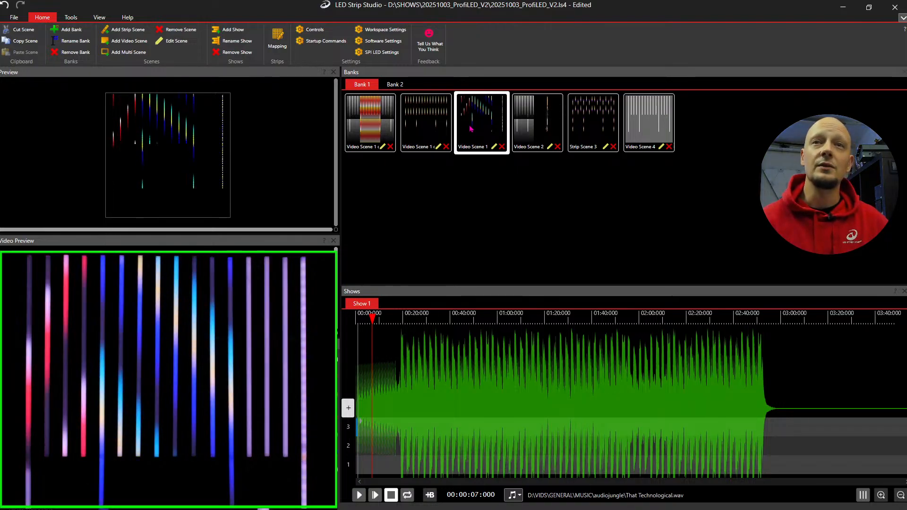
{"action": "left_click", "coordinate": [420, 129]}
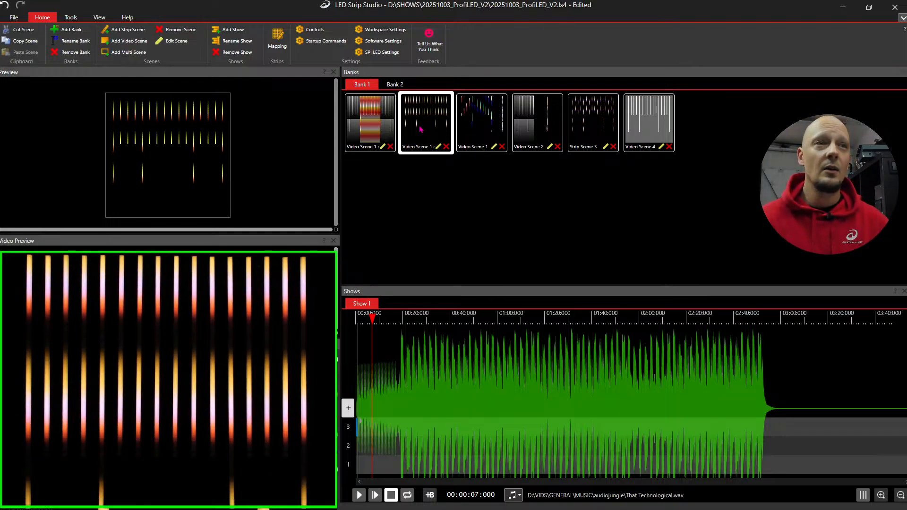
{"action": "left_click", "coordinate": [443, 243]}
- Move the playhead to the start of Show 1's timeline, and play and stop the show
{"action": "left_click_drag", "start_coordinate": [374, 315], "coordinate": [367, 320]}
{"action": "key", "text": "space"}
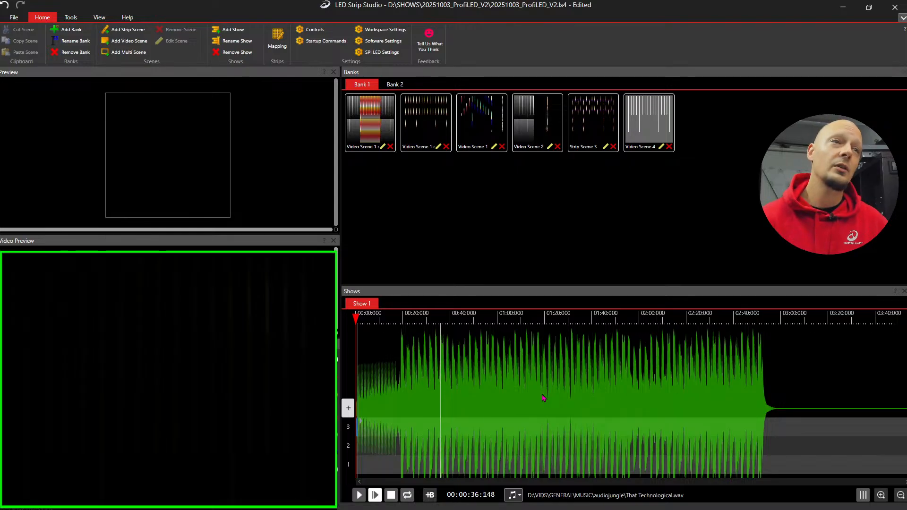
{"action": "key", "text": "space"}
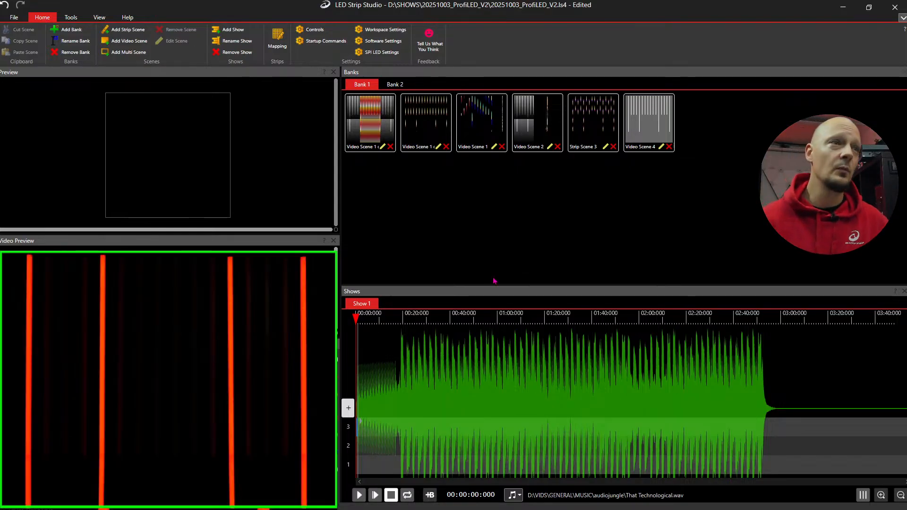
- Delete the scene block at the start of track 3 in Show 1
{"action": "left_click", "coordinate": [881, 494]}
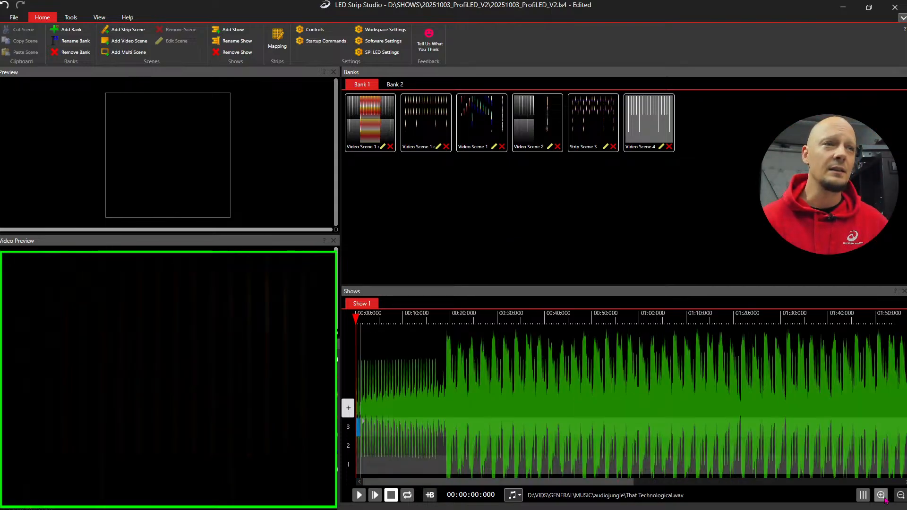
{"action": "left_click", "coordinate": [360, 432]}
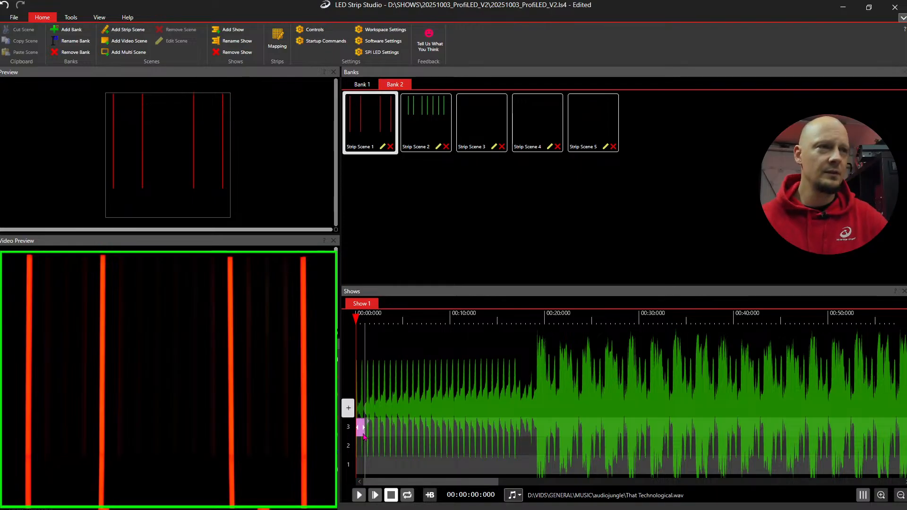
{"action": "key", "text": "Delete"}
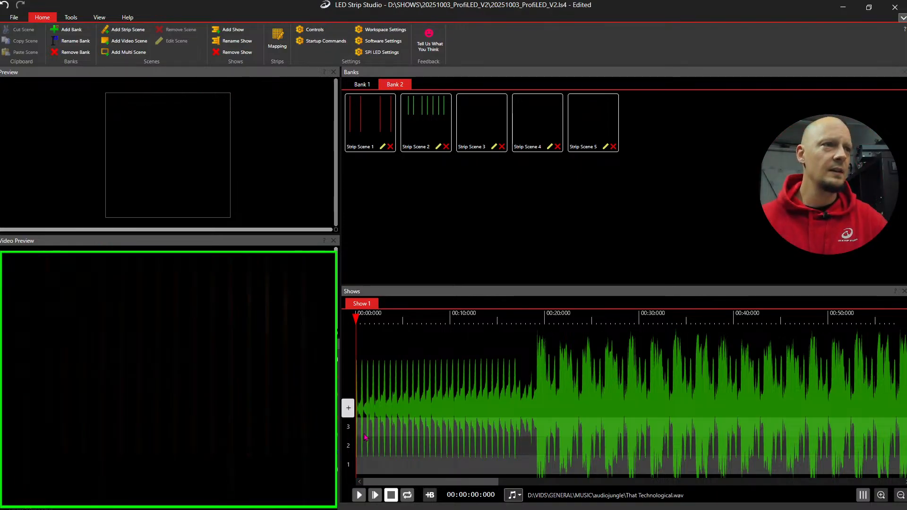
{"action": "left_click", "coordinate": [900, 495]}
{"action": "left_click", "coordinate": [899, 495]}
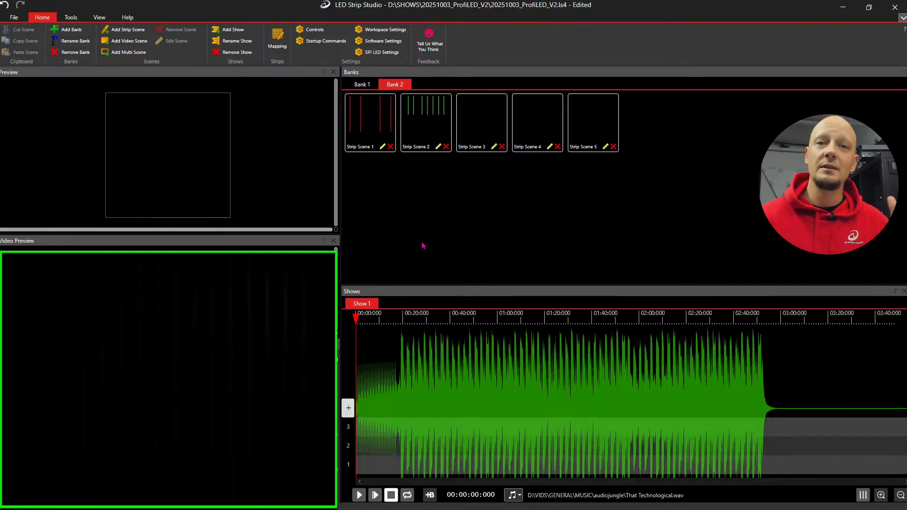
- Open the strip mapping and review the list of LED strips down to Strip 19
{"action": "left_click", "coordinate": [278, 46]}
{"action": "left_click_drag", "start_coordinate": [906, 123], "coordinate": [607, 25]}
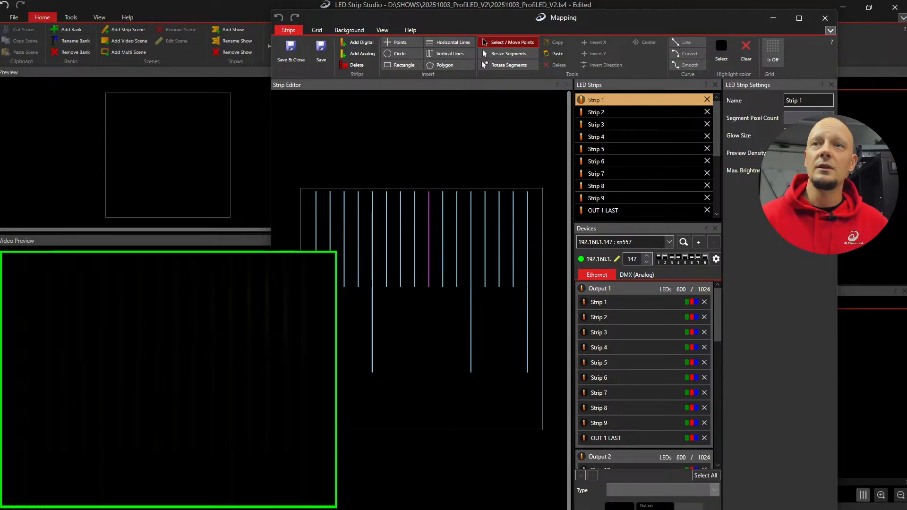
{"action": "left_click_drag", "start_coordinate": [585, 27], "coordinate": [422, 33]}
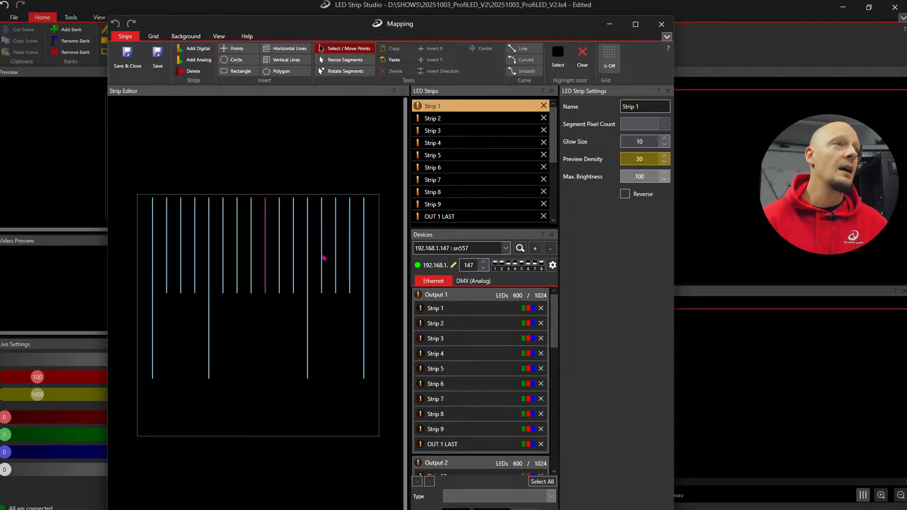
{"action": "scroll", "coordinate": [481, 156], "scroll_direction": "down", "scroll_amount": 3}
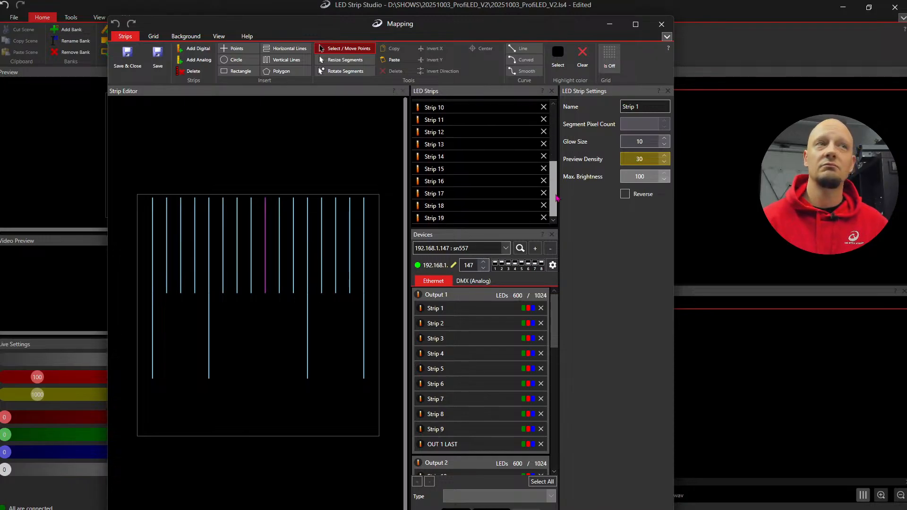
{"action": "mouse_move", "coordinate": [556, 204]}
{"action": "left_mouse_down"}
{"action": "mouse_move", "coordinate": [555, 134]}
{"action": "mouse_move", "coordinate": [556, 202]}
{"action": "left_mouse_up"}
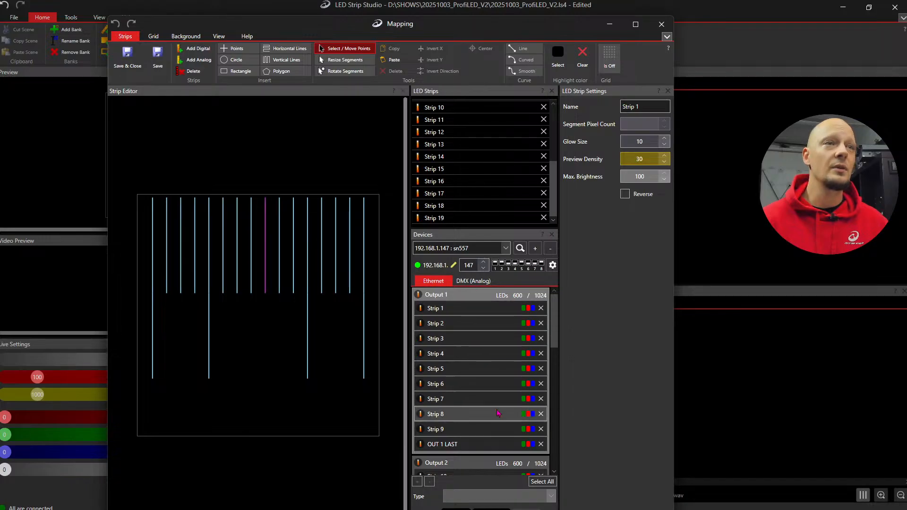
- Examine the strips assigned to device Outputs 1 and 2, select Strip 10 in the layout, and save and close the mapping
{"action": "left_click", "coordinate": [461, 297]}
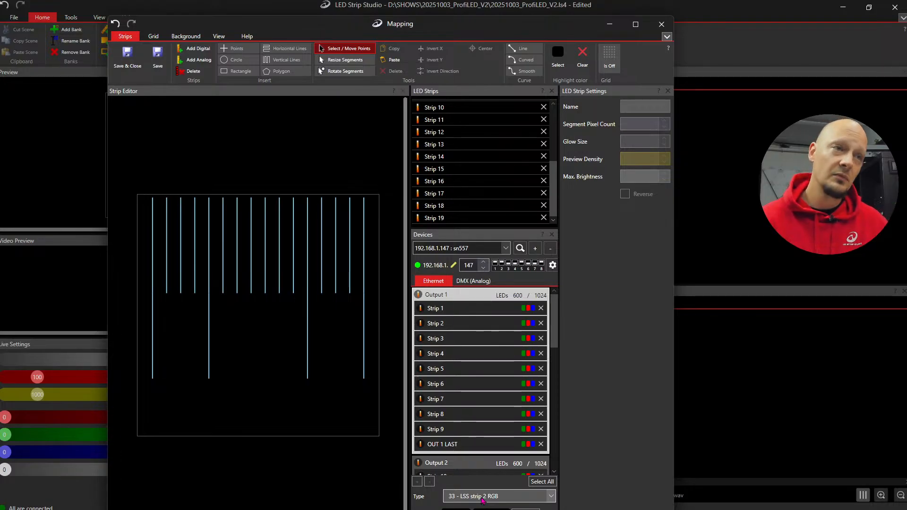
{"action": "left_click_drag", "start_coordinate": [554, 335], "coordinate": [559, 358]}
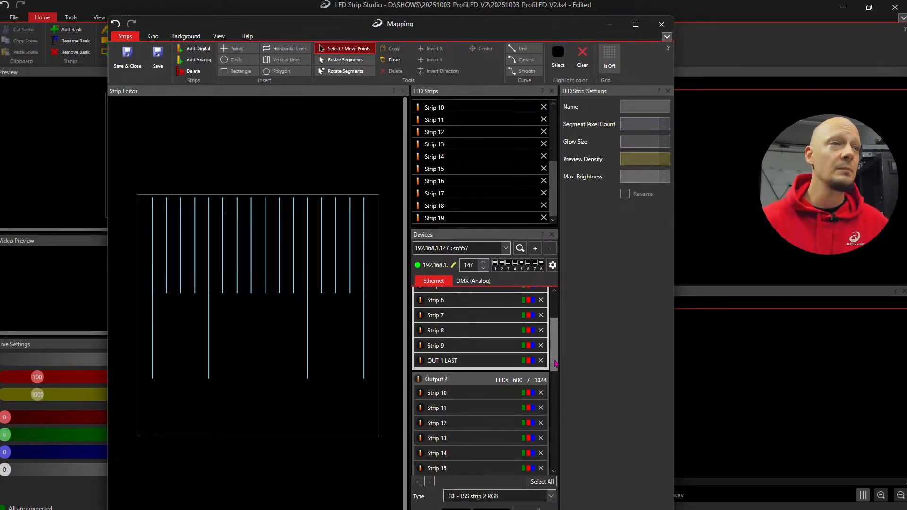
{"action": "left_click_drag", "start_coordinate": [554, 363], "coordinate": [554, 383]}
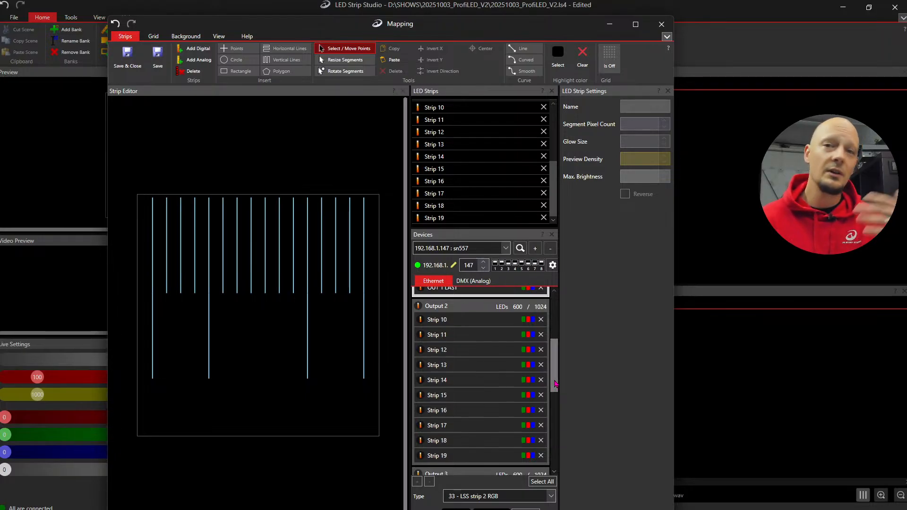
{"action": "left_click_drag", "start_coordinate": [555, 383], "coordinate": [555, 321]}
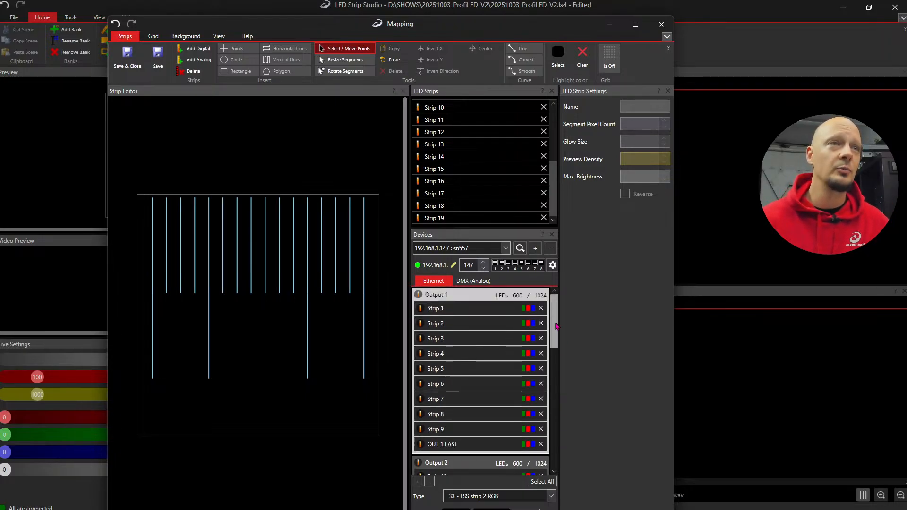
{"action": "left_click", "coordinate": [251, 289]}
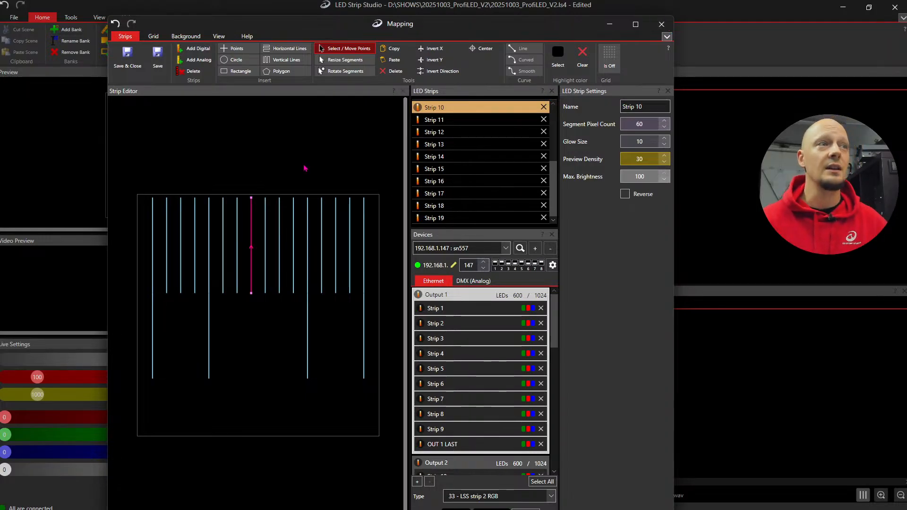
{"action": "left_click", "coordinate": [127, 56]}
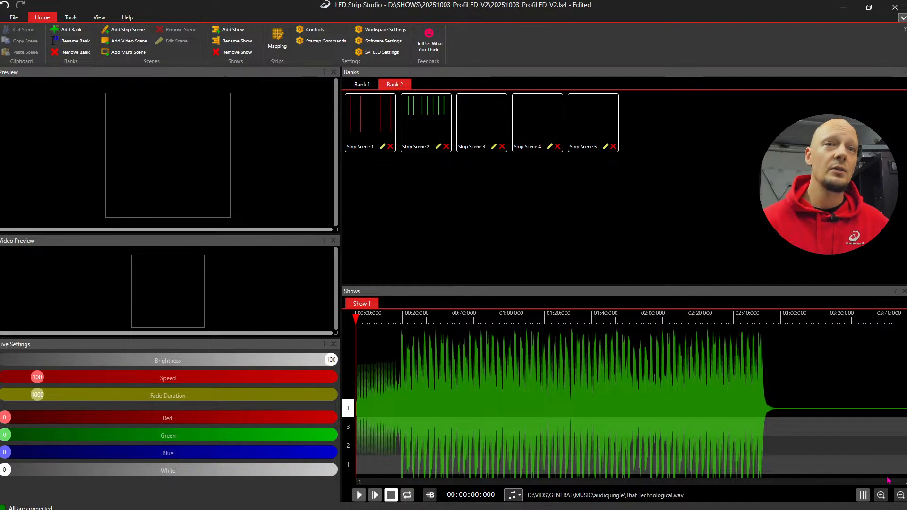
- Examine the music waveform's beats at the beginning of Show 1 and at a wider time scale
{"action": "left_click", "coordinate": [881, 494]}
{"action": "left_click", "coordinate": [882, 495]}
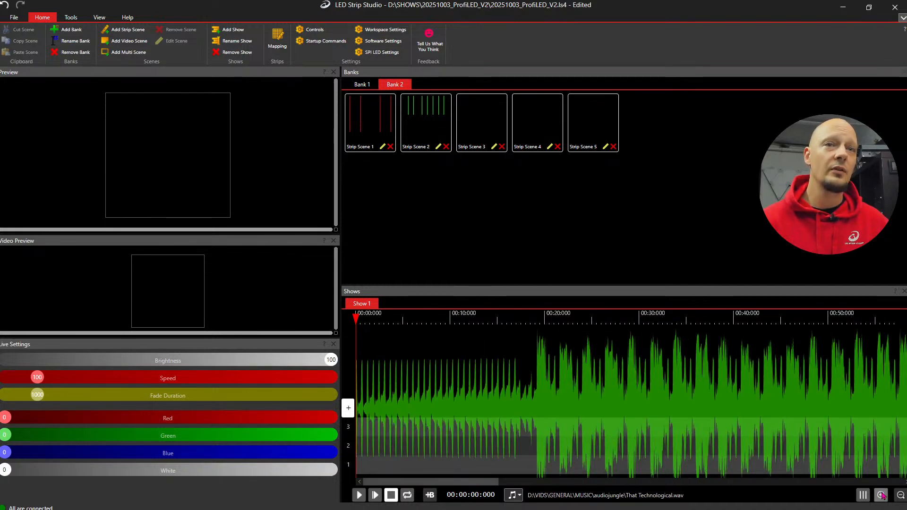
{"action": "left_click", "coordinate": [881, 494]}
{"action": "left_click", "coordinate": [881, 495]}
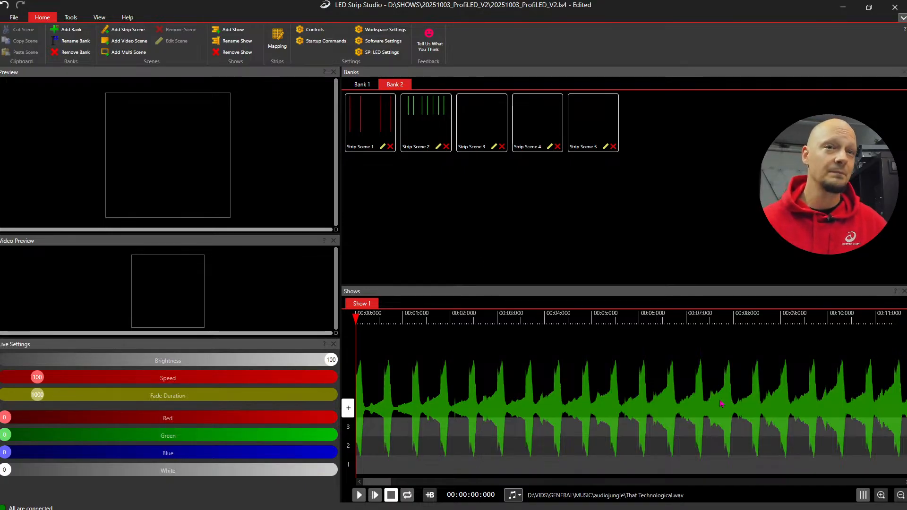
{"action": "left_click", "coordinate": [900, 495]}
{"action": "left_click", "coordinate": [900, 495]}
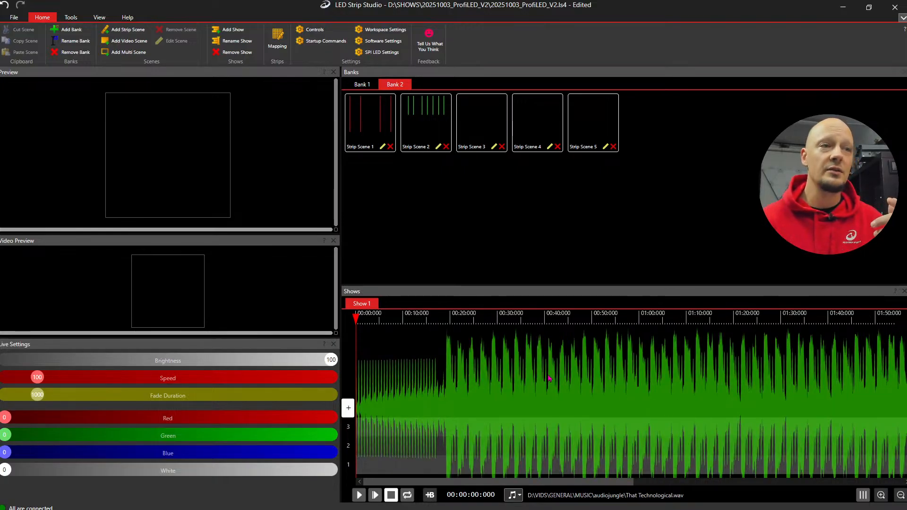
- View the music files available for Show 1 in the audiojungle folder and leave without loading one
{"action": "left_click", "coordinate": [519, 495]}
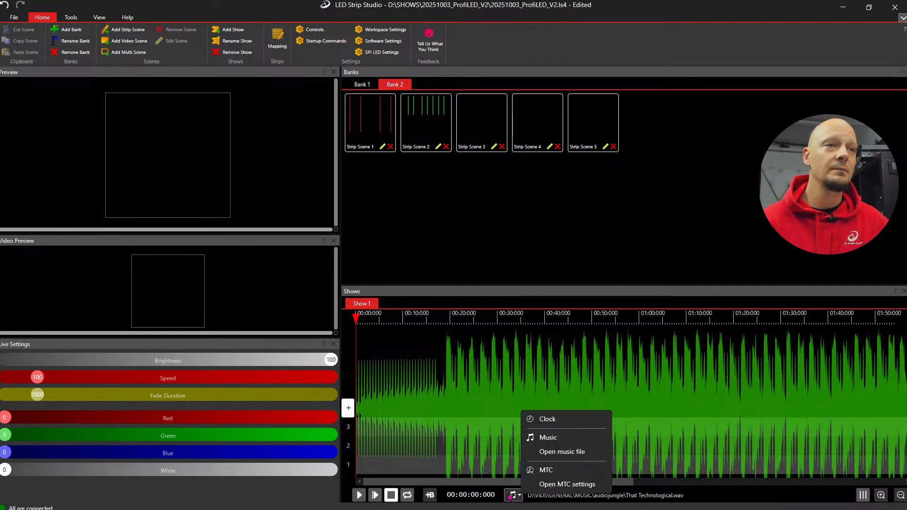
{"action": "left_click", "coordinate": [562, 452]}
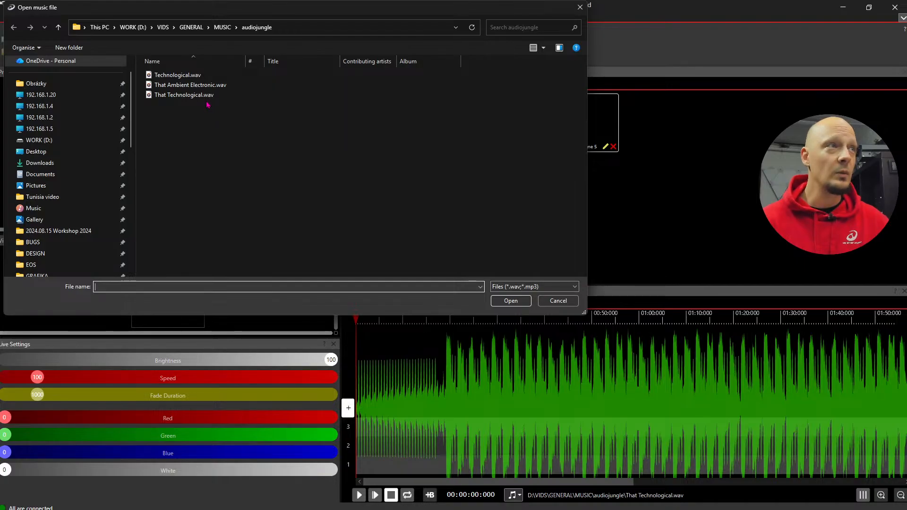
{"action": "left_click", "coordinate": [543, 303]}
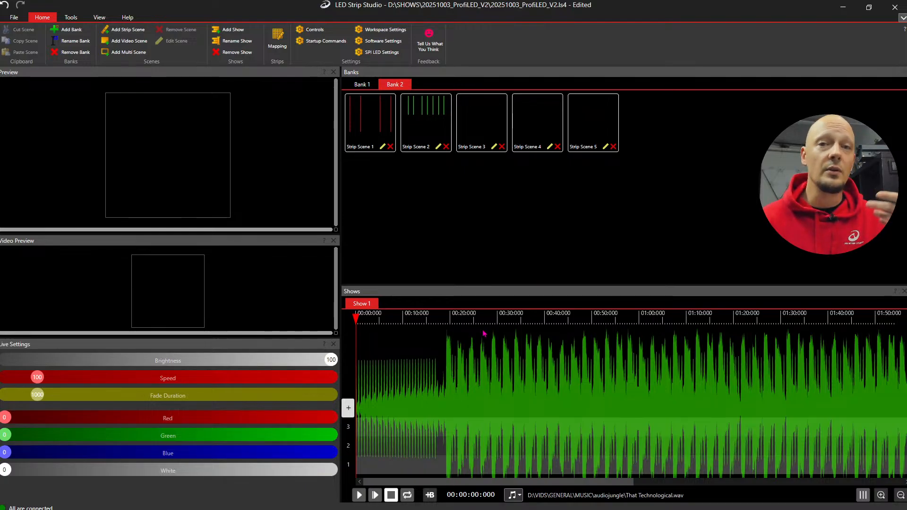
- Add a new show and rename it "second awesome show"
{"action": "left_click", "coordinate": [232, 31]}
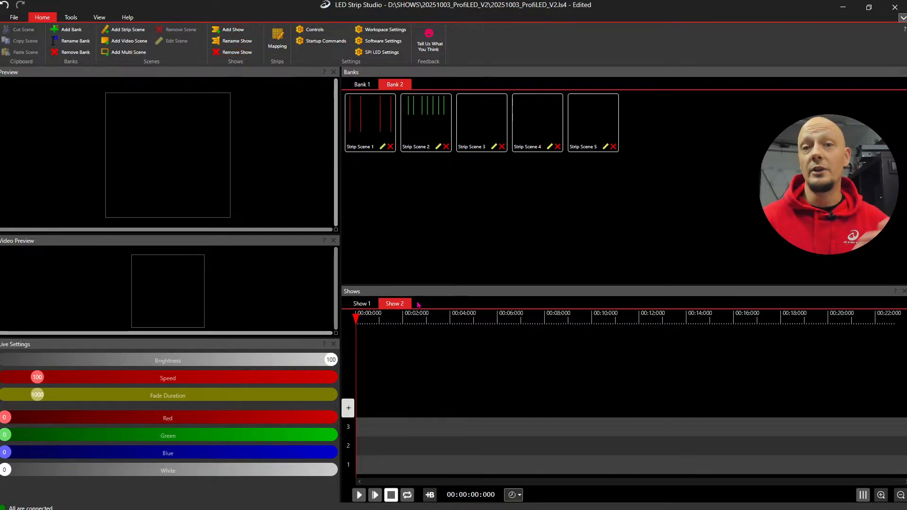
{"action": "left_click", "coordinate": [244, 46]}
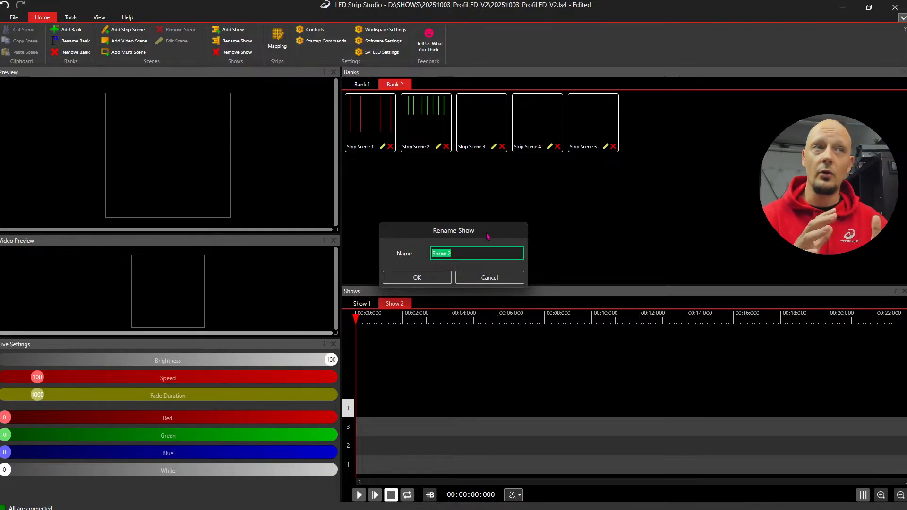
{"action": "type", "text": "second awesome show"}
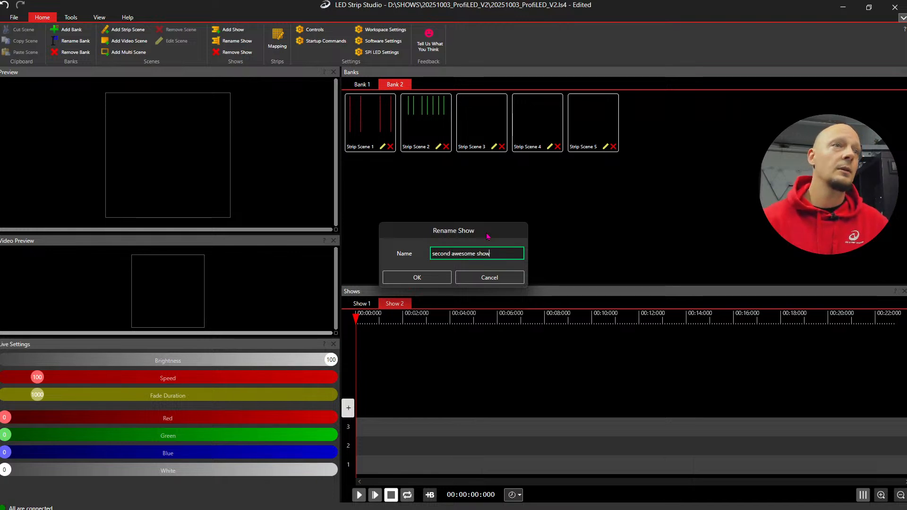
{"action": "left_click", "coordinate": [425, 277]}
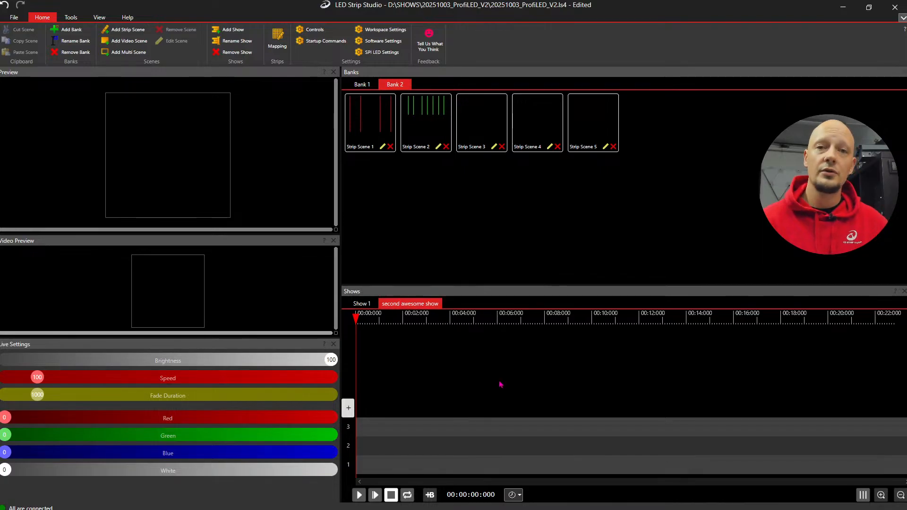
- Switch between Show 1 and the second awesome show to compare their timelines, ending on Show 1
{"action": "left_click", "coordinate": [368, 303]}
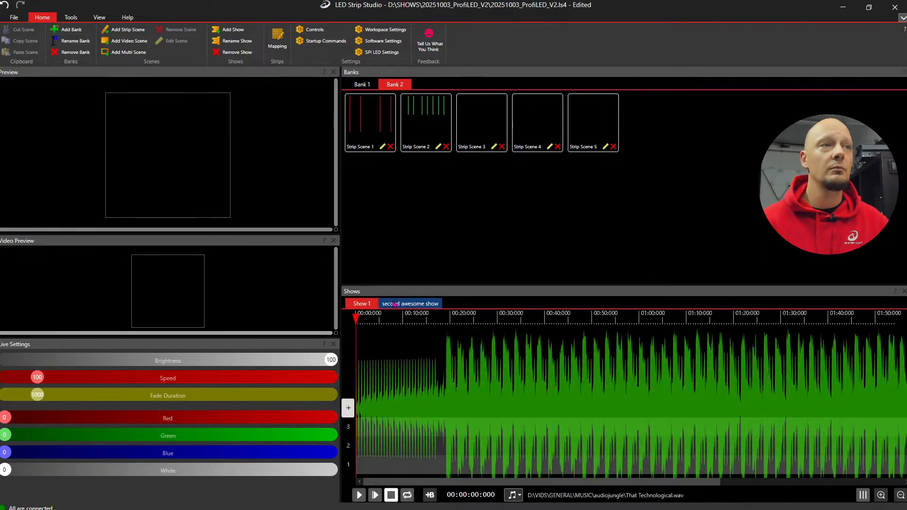
{"action": "left_click", "coordinate": [405, 305]}
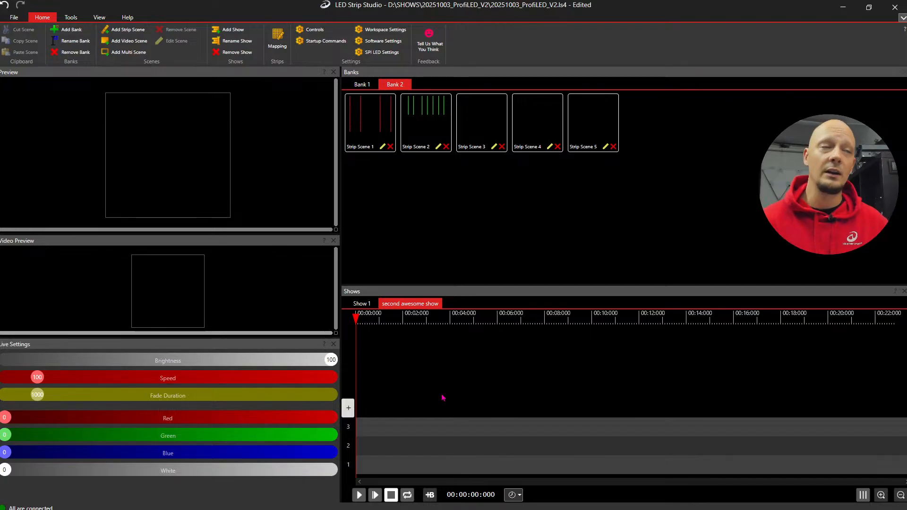
{"action": "left_click", "coordinate": [362, 306]}
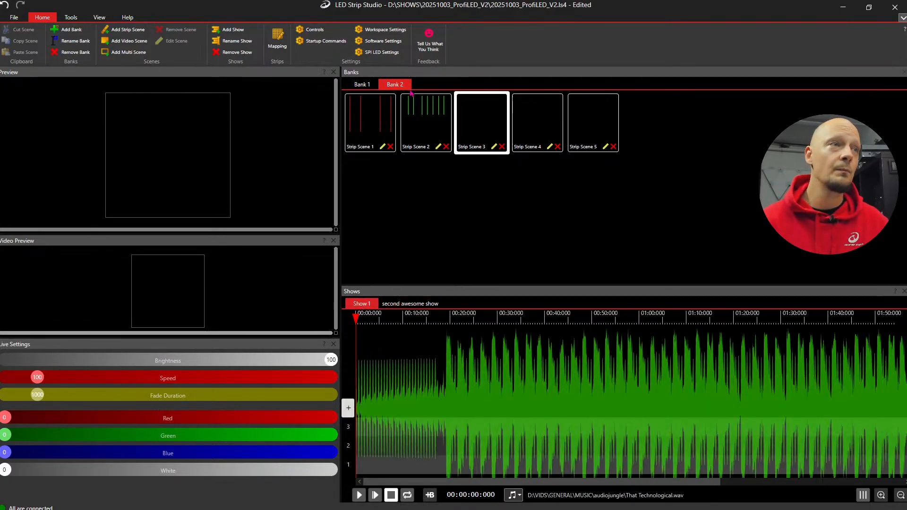
- Rename Show 1 as "TESTING WEBINAR"
{"action": "left_click", "coordinate": [236, 41]}
{"action": "left_click", "coordinate": [462, 255]}
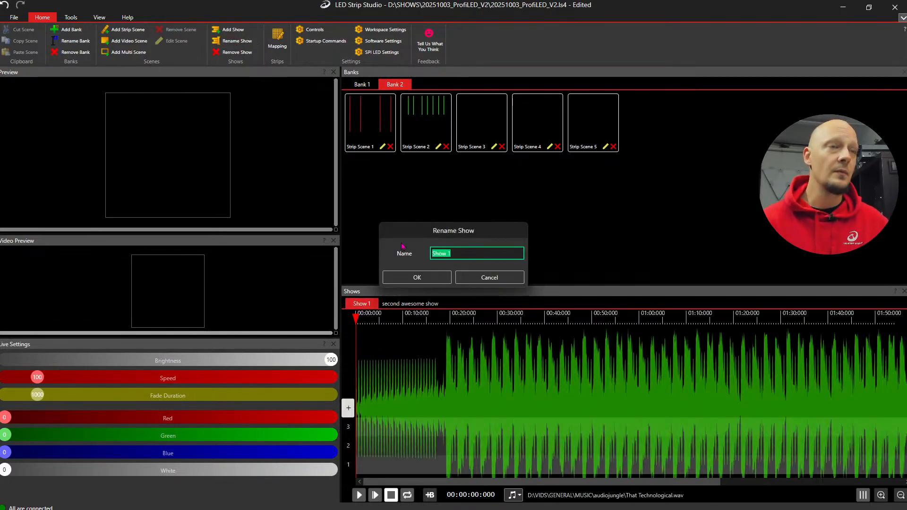
{"action": "key", "text": "Caps_Lock"}
{"action": "type", "text": "TESTING WEBINAR"}
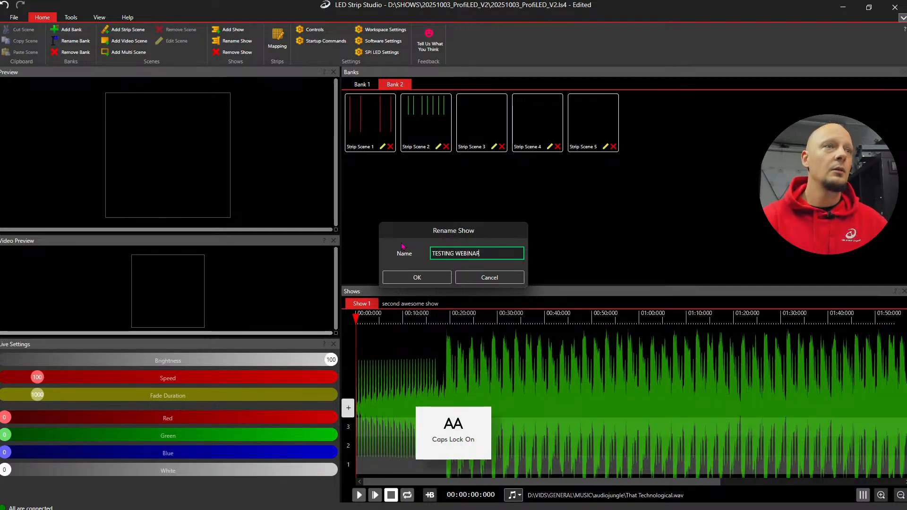
{"action": "key", "text": "Caps_Lock"}
{"action": "left_click", "coordinate": [420, 278]}
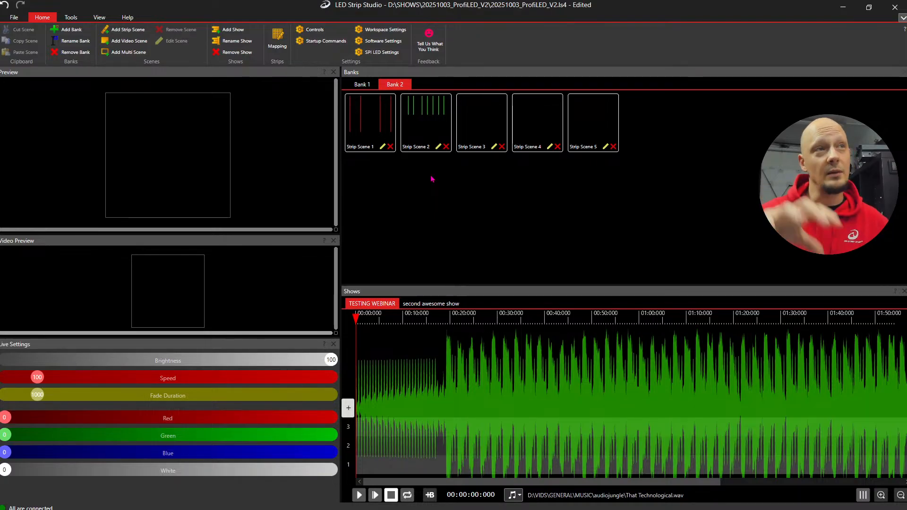
- Play Strip Scene 1 and Strip Scene 2 of Bank 2 alternately to compare their output on the LED strips
{"action": "left_click", "coordinate": [392, 137]}
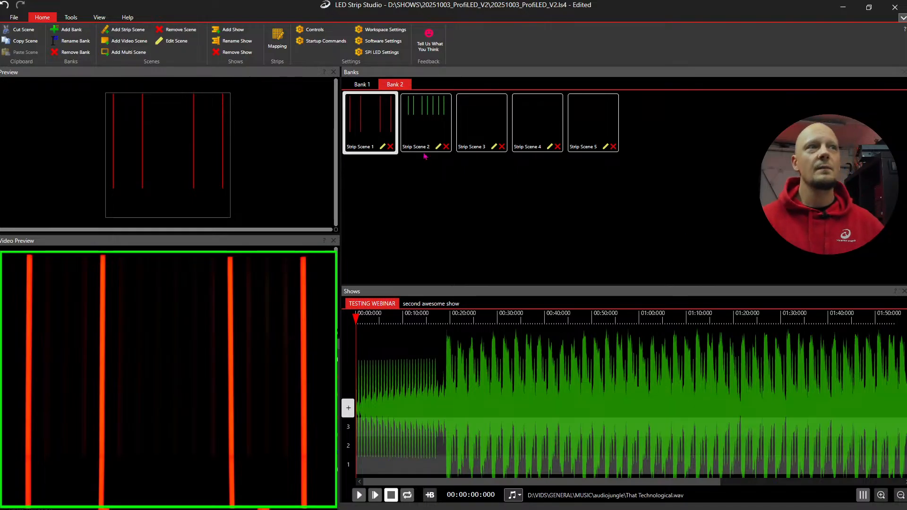
{"action": "left_click", "coordinate": [515, 218]}
{"action": "left_click", "coordinate": [382, 133]}
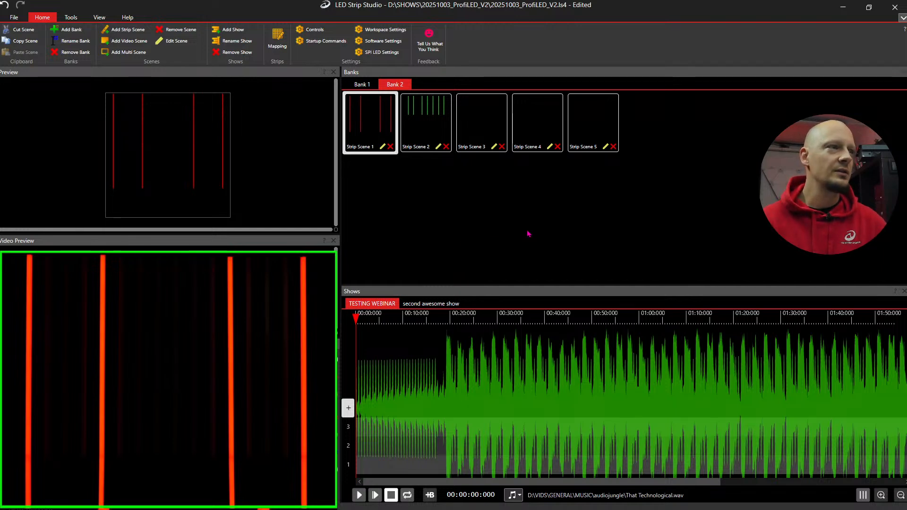
{"action": "left_click", "coordinate": [412, 121]}
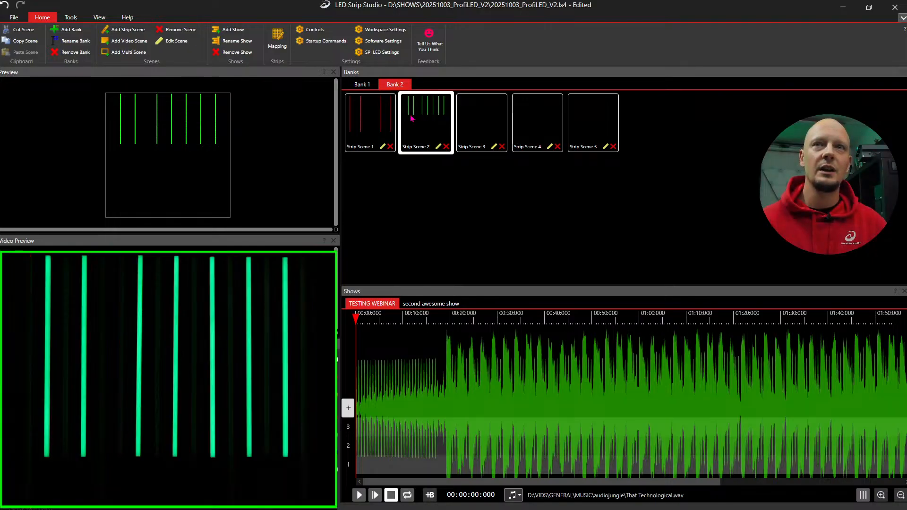
{"action": "left_click", "coordinate": [361, 126]}
{"action": "left_click", "coordinate": [415, 128]}
{"action": "left_click", "coordinate": [373, 128]}
{"action": "left_click", "coordinate": [417, 127]}
{"action": "left_click", "coordinate": [380, 131]}
{"action": "left_click", "coordinate": [426, 128]}
{"action": "left_click", "coordinate": [374, 130]}
{"action": "left_click", "coordinate": [419, 128]}
{"action": "left_click", "coordinate": [364, 125]}
{"action": "left_click", "coordinate": [418, 127]}
{"action": "left_click", "coordinate": [373, 128]}
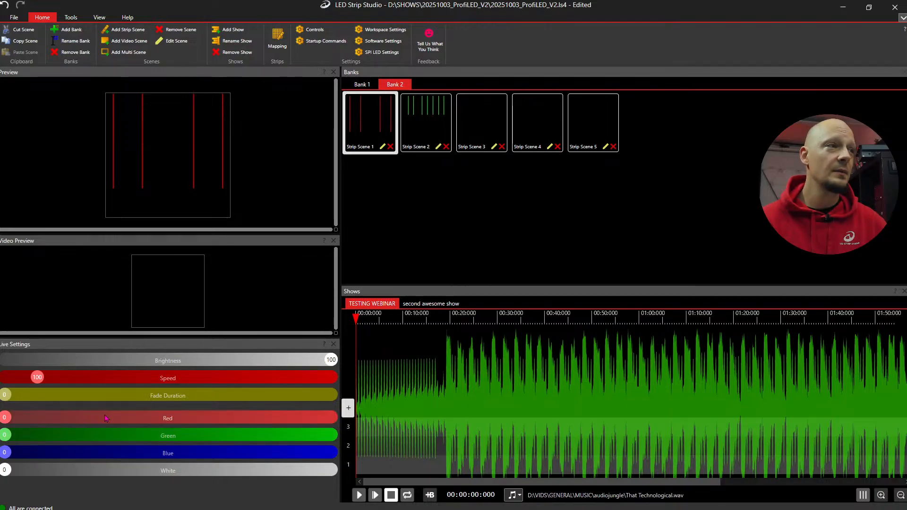
- Raise the live Fade Duration to 3704 and crossfade from Strip Scene 1 to Strip Scene 2 and back
{"action": "left_click_drag", "start_coordinate": [6, 395], "coordinate": [126, 400]}
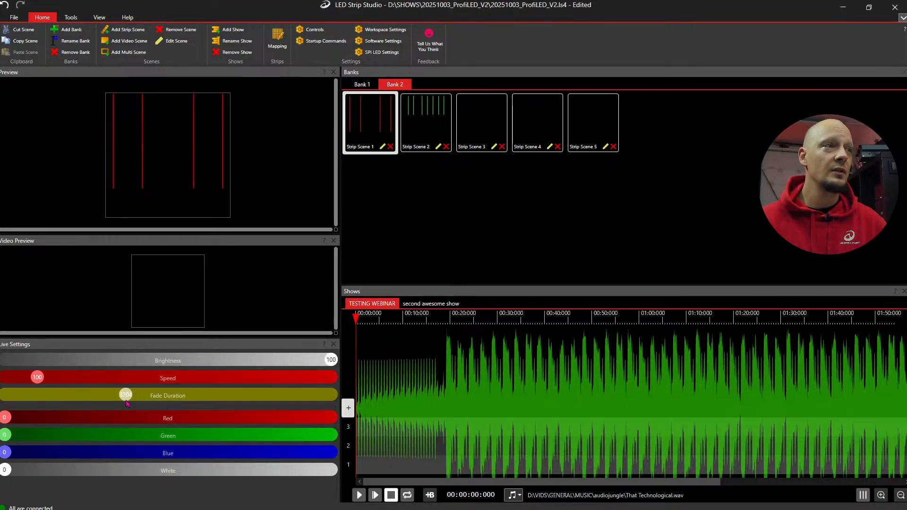
{"action": "left_click", "coordinate": [428, 121]}
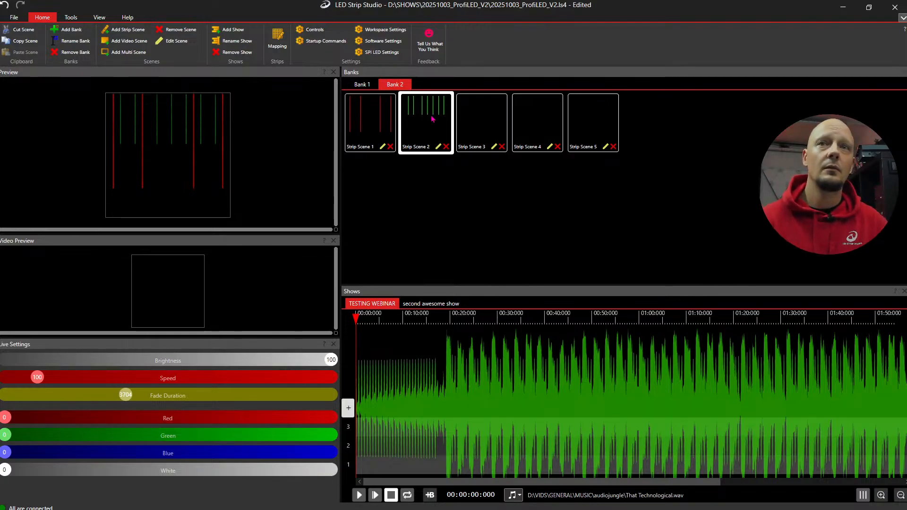
{"action": "left_click", "coordinate": [368, 122]}
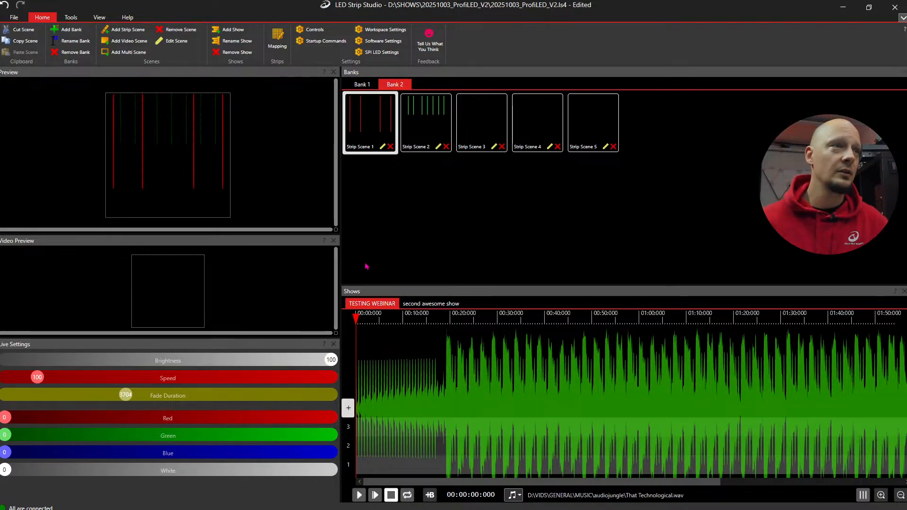
- Set the live Fade Duration to 0, alternate between Strip Scene 1 and Strip Scene 2, and stop playback
{"action": "left_click_drag", "start_coordinate": [125, 394], "coordinate": [4, 401]}
{"action": "left_click", "coordinate": [416, 134]}
{"action": "left_click", "coordinate": [377, 136]}
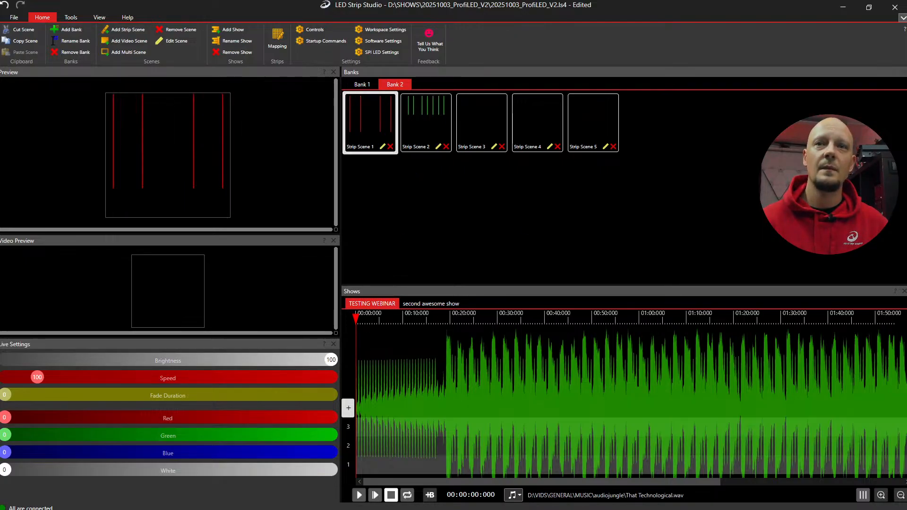
{"action": "left_click", "coordinate": [442, 126]}
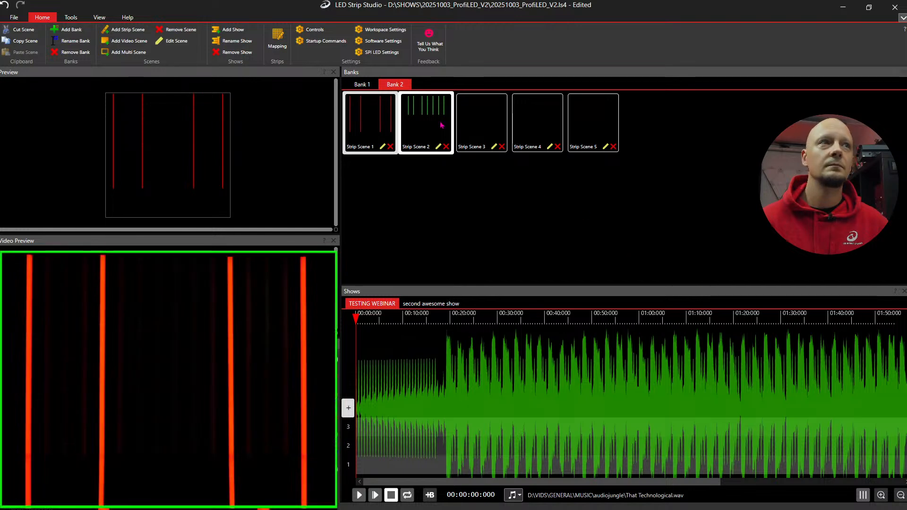
{"action": "left_click", "coordinate": [375, 130]}
{"action": "left_click", "coordinate": [415, 131]}
{"action": "left_click", "coordinate": [376, 130]}
{"action": "left_click", "coordinate": [416, 127]}
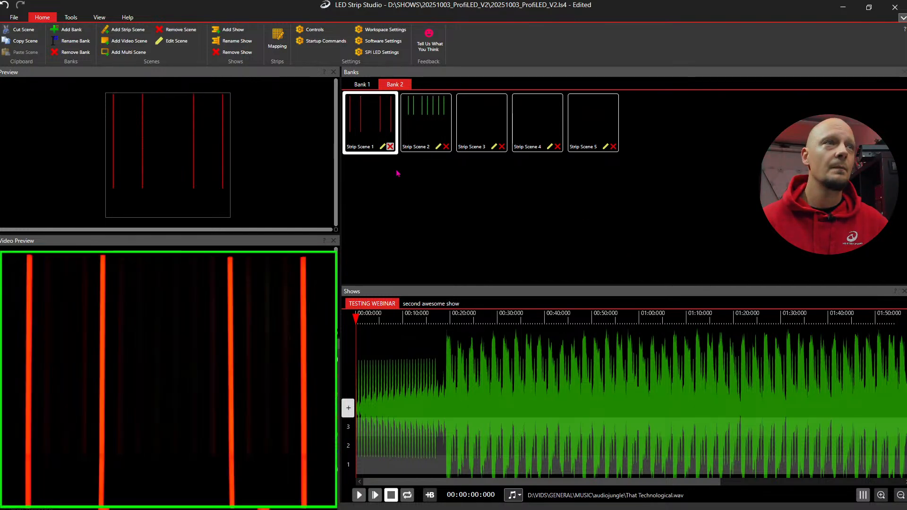
{"action": "left_click", "coordinate": [414, 194]}
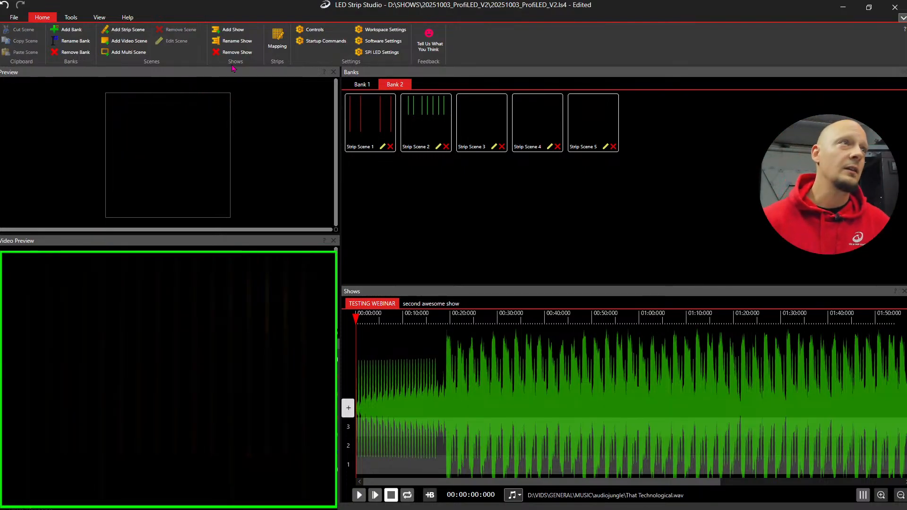
- Add a strip scene to Bank 2, open it for editing and select the strips of the INNER 1 group
{"action": "left_click", "coordinate": [127, 30]}
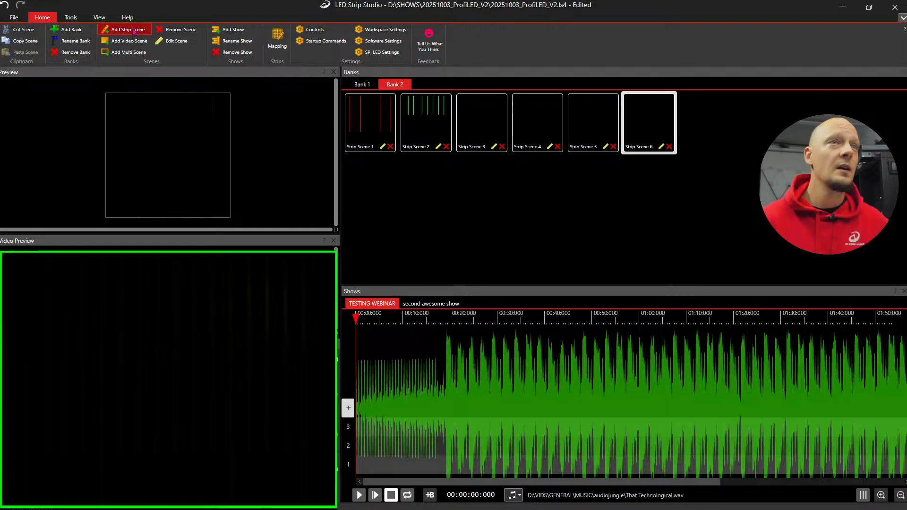
{"action": "double_click", "coordinate": [649, 126]}
{"action": "left_click_drag", "start_coordinate": [429, 64], "coordinate": [577, 62]}
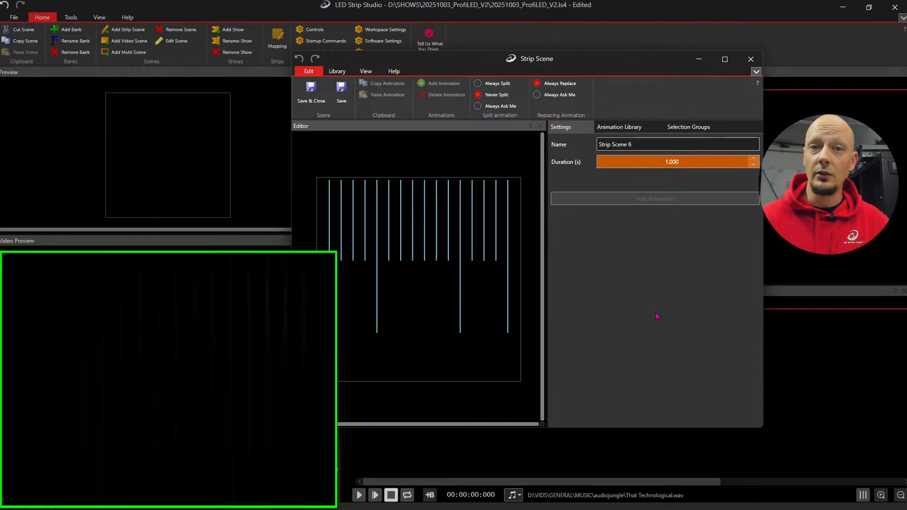
{"action": "left_click", "coordinate": [694, 132]}
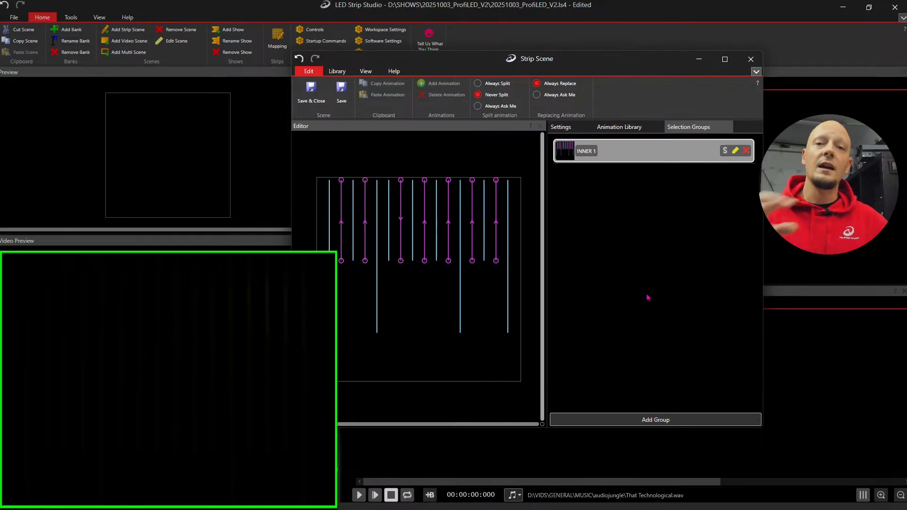
- Apply the Blue animation from Analog Tron Dance to the selected strips, then save and close the scene
{"action": "left_click", "coordinate": [607, 132]}
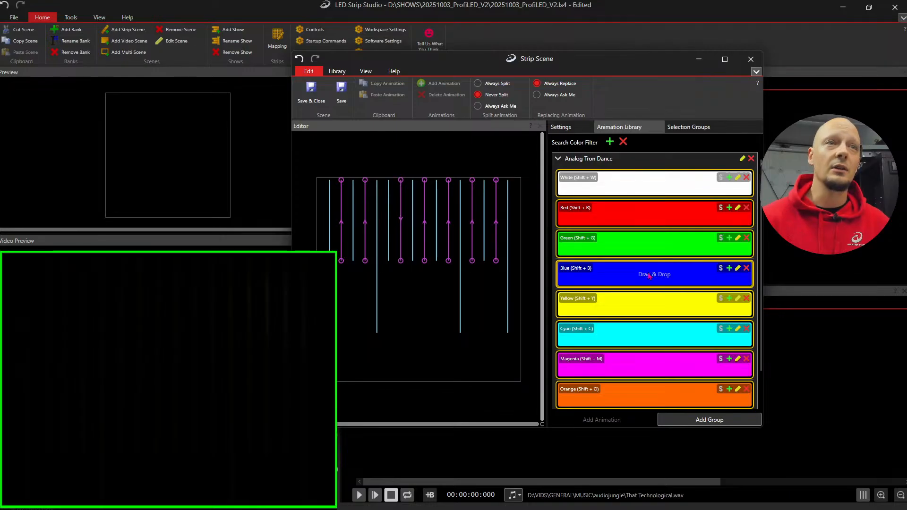
{"action": "left_click", "coordinate": [688, 126]}
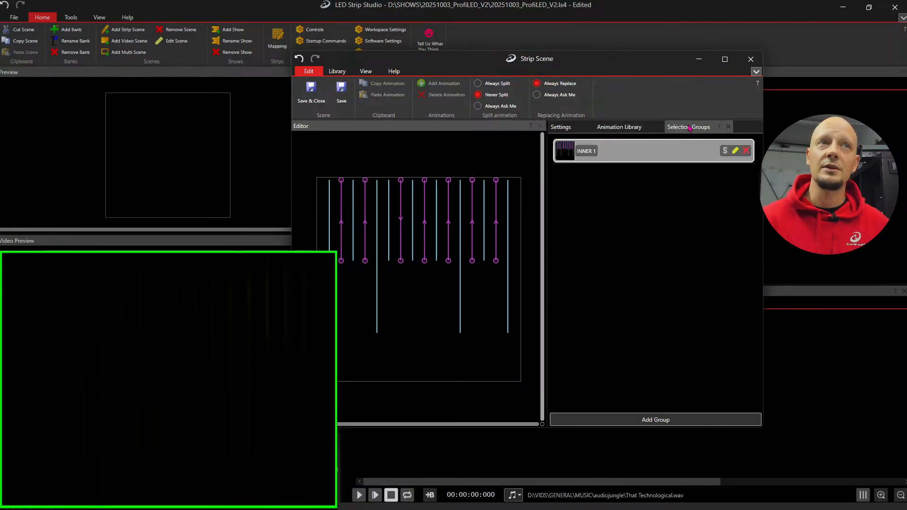
{"action": "left_click", "coordinate": [619, 126]}
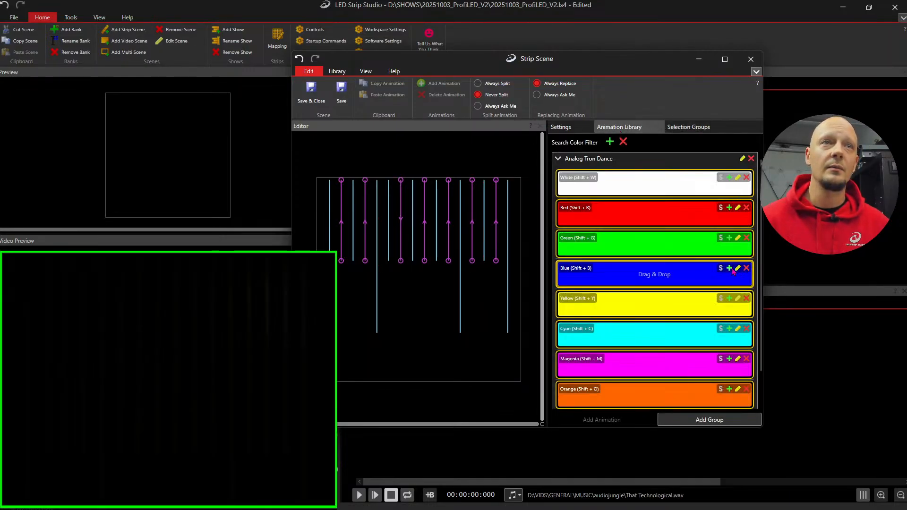
{"action": "left_click", "coordinate": [638, 274]}
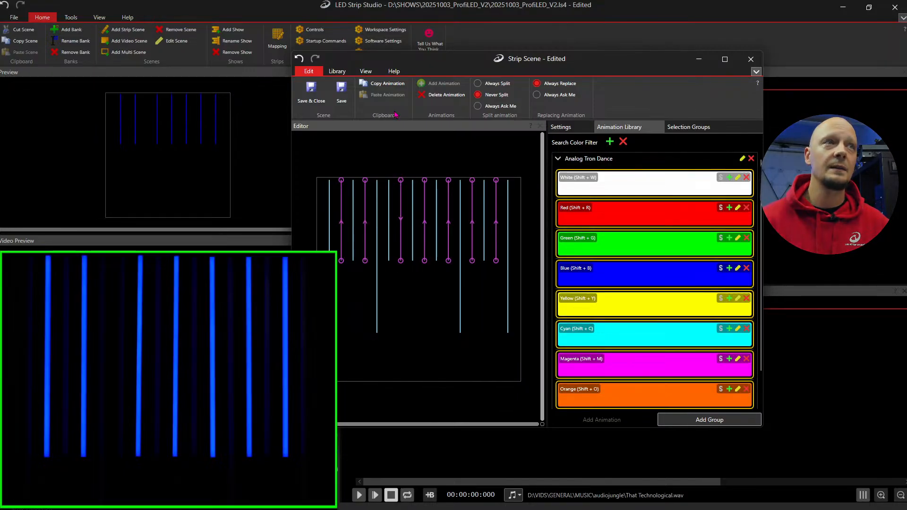
{"action": "left_click", "coordinate": [310, 92]}
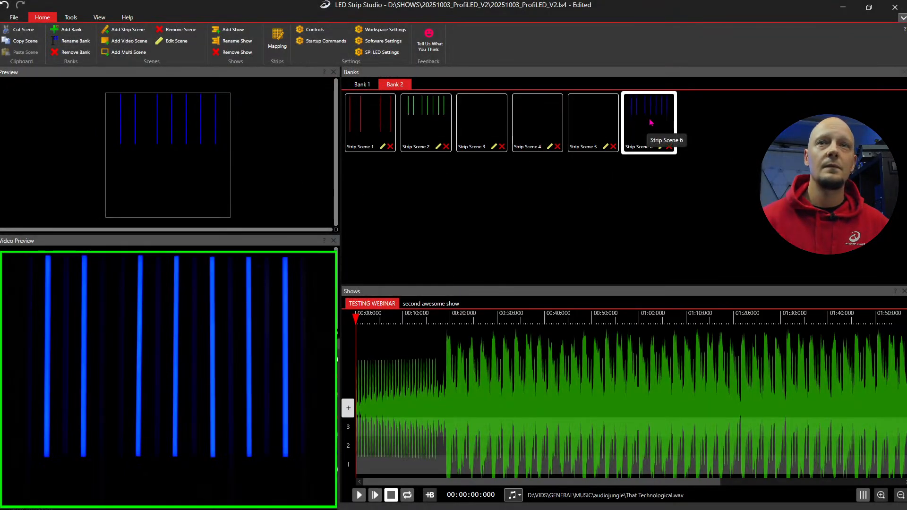
- Play the new blue scene in turn with the other scenes of Bank 2, chiefly Strip Scene 2, to compare them
{"action": "left_click", "coordinate": [597, 132]}
{"action": "left_click", "coordinate": [644, 132]}
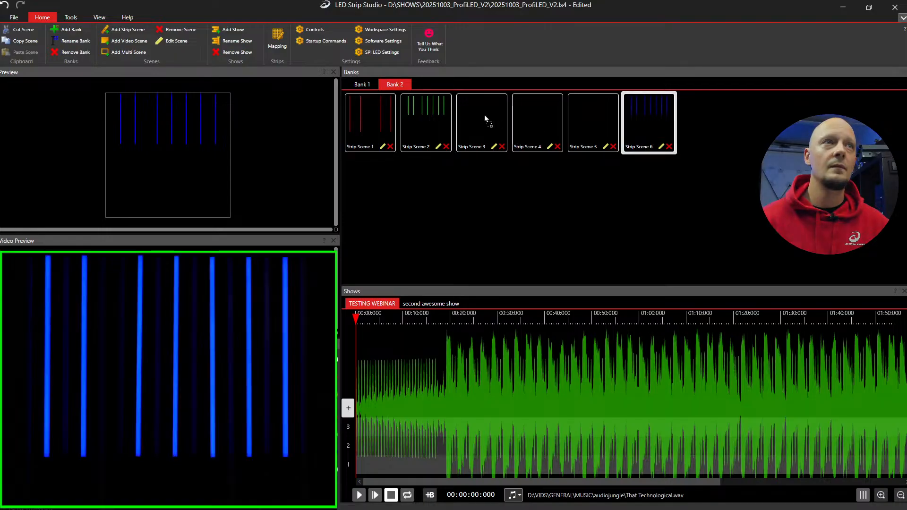
{"action": "left_click", "coordinate": [427, 127]}
{"action": "left_click", "coordinate": [645, 121]}
{"action": "left_click", "coordinate": [423, 135]}
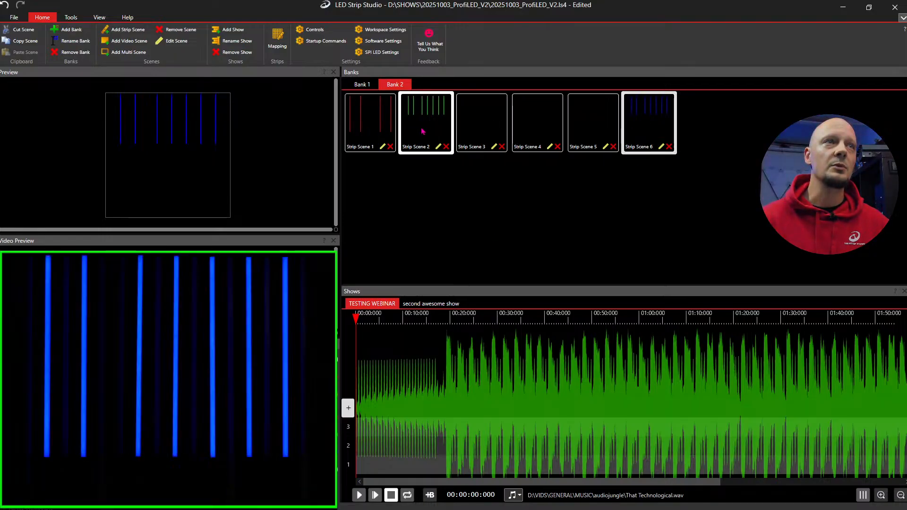
{"action": "left_click", "coordinate": [462, 137]}
{"action": "left_click", "coordinate": [441, 130]}
{"action": "left_click", "coordinate": [647, 123]}
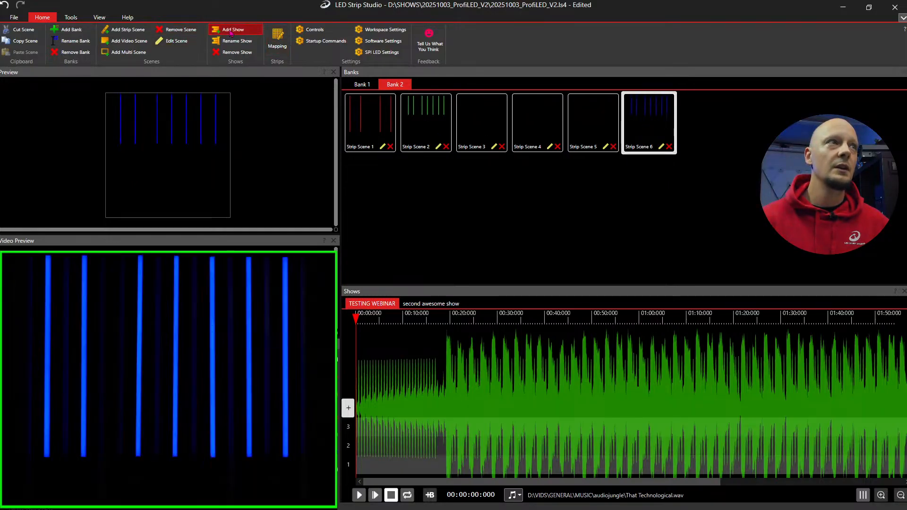
- Add another strip scene to Bank 2, open it for editing and select the four central short strips
{"action": "left_click", "coordinate": [126, 30]}
{"action": "double_click", "coordinate": [710, 133]}
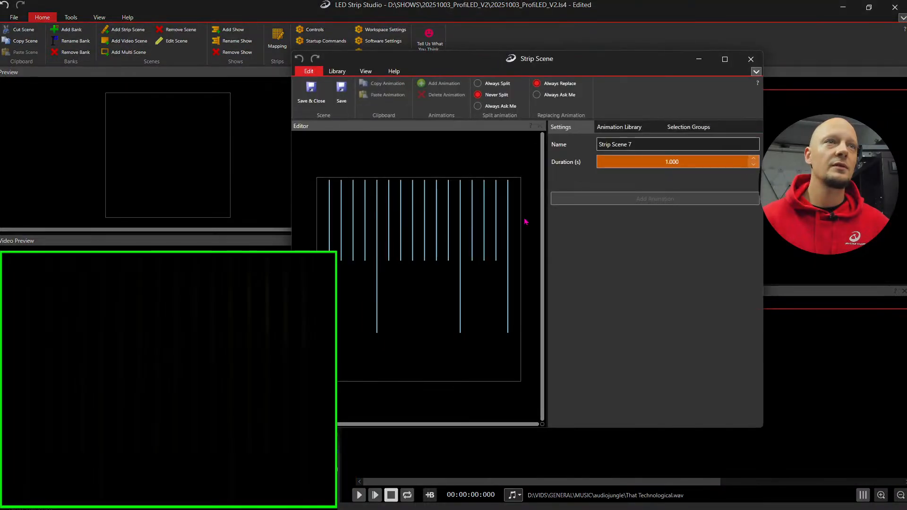
{"action": "left_click", "coordinate": [425, 242]}
{"action": "left_click", "coordinate": [413, 246], "text": "ctrl"}
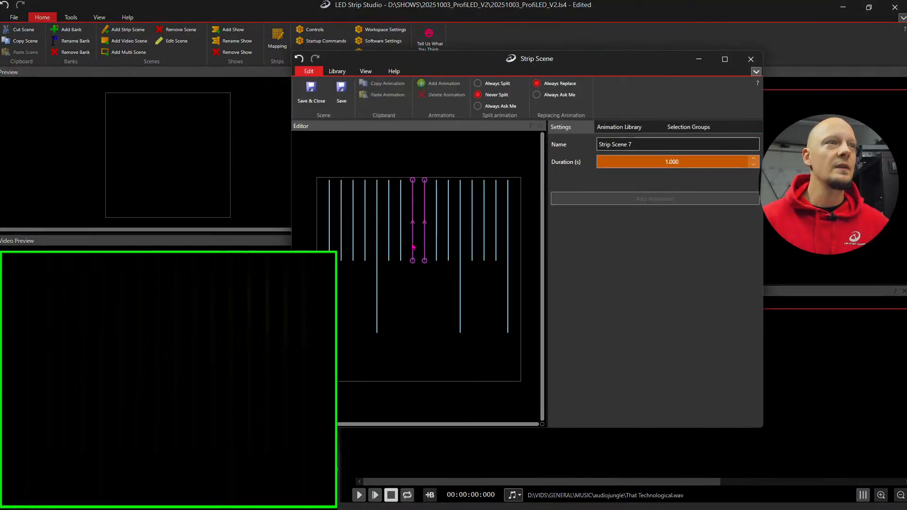
{"action": "left_click", "coordinate": [400, 253], "text": "ctrl"}
{"action": "left_click", "coordinate": [437, 250], "text": "ctrl"}
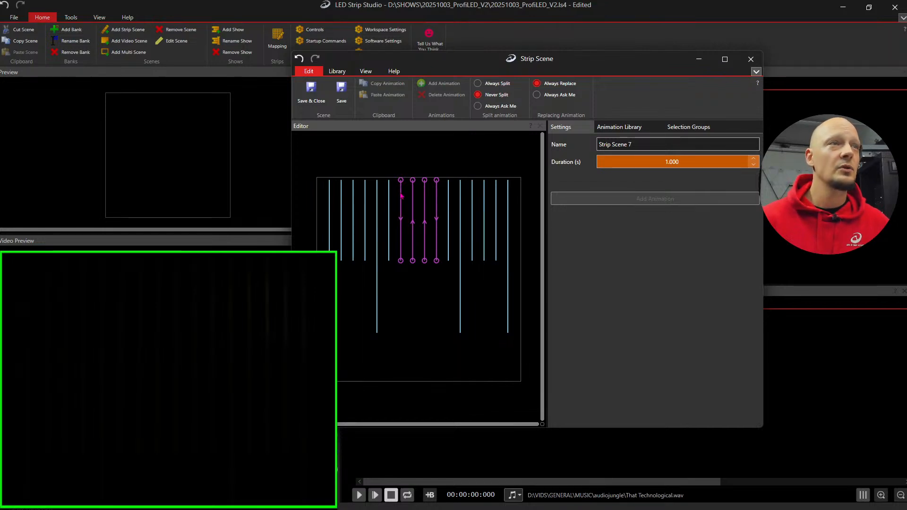
- Store the four selected strips as a selection group named "new one 2"
{"action": "left_click", "coordinate": [692, 127]}
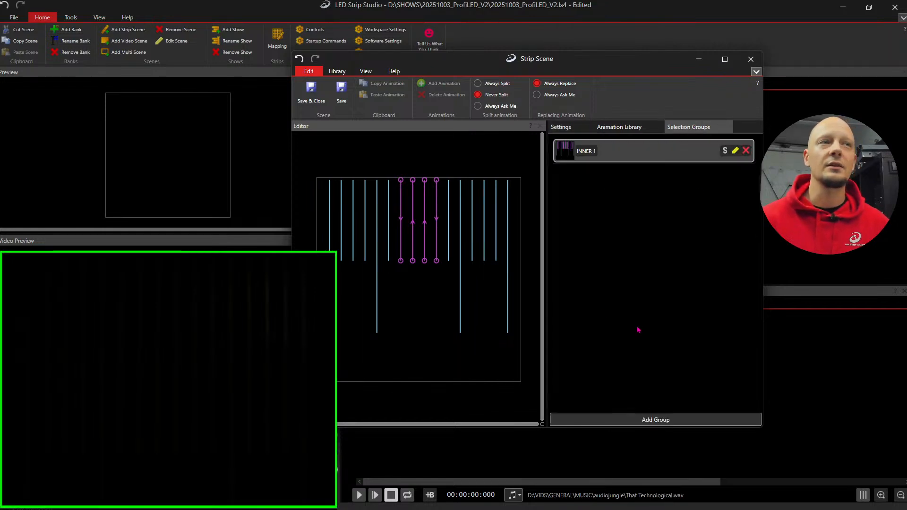
{"action": "left_click", "coordinate": [655, 419]}
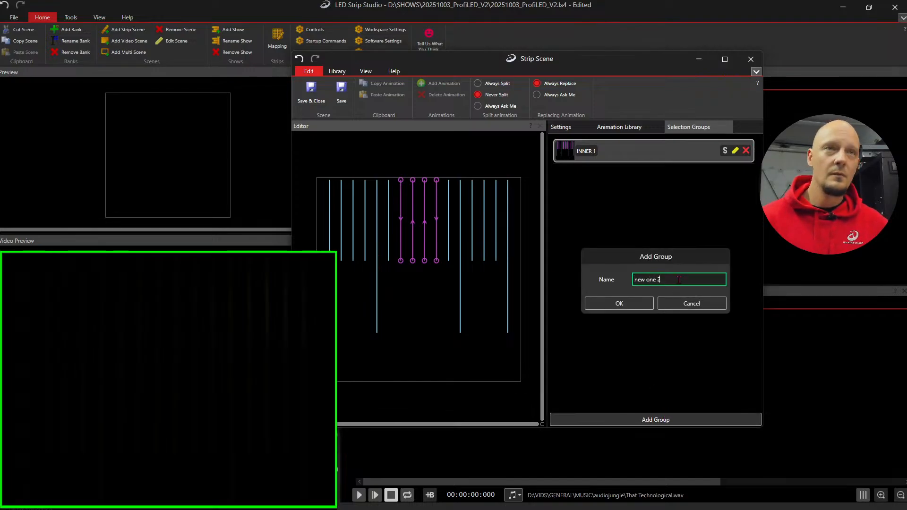
{"action": "left_click", "coordinate": [605, 303]}
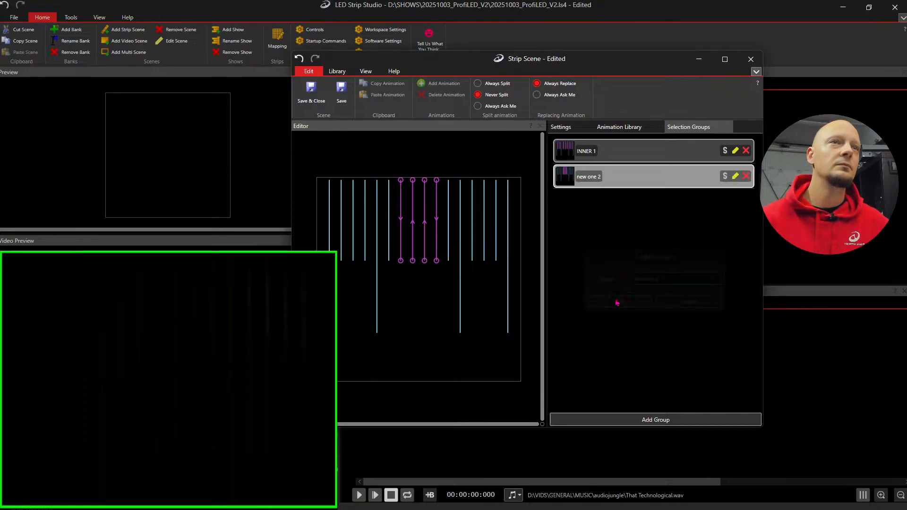
{"action": "left_click", "coordinate": [635, 179]}
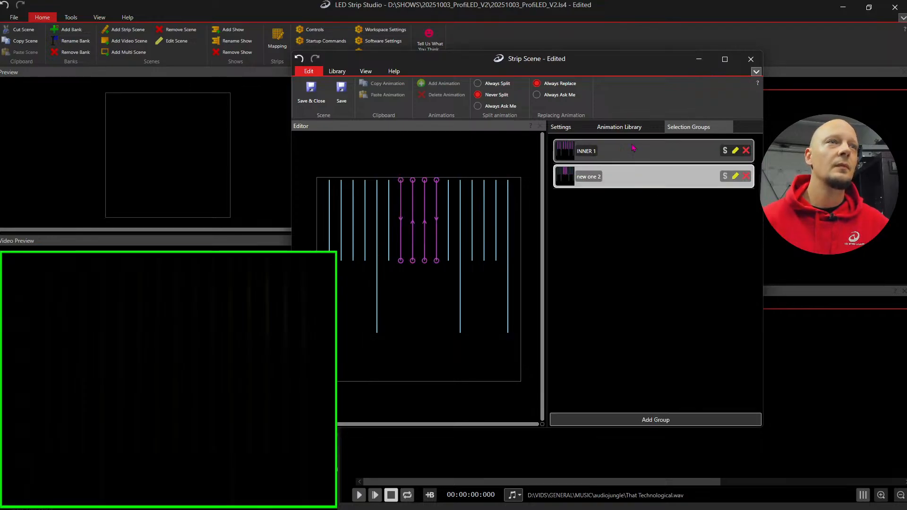
- Apply the Red shine animation from the Digital Color group to the four strips, then save and close the scene
{"action": "left_click", "coordinate": [618, 127]}
{"action": "left_click", "coordinate": [558, 158]}
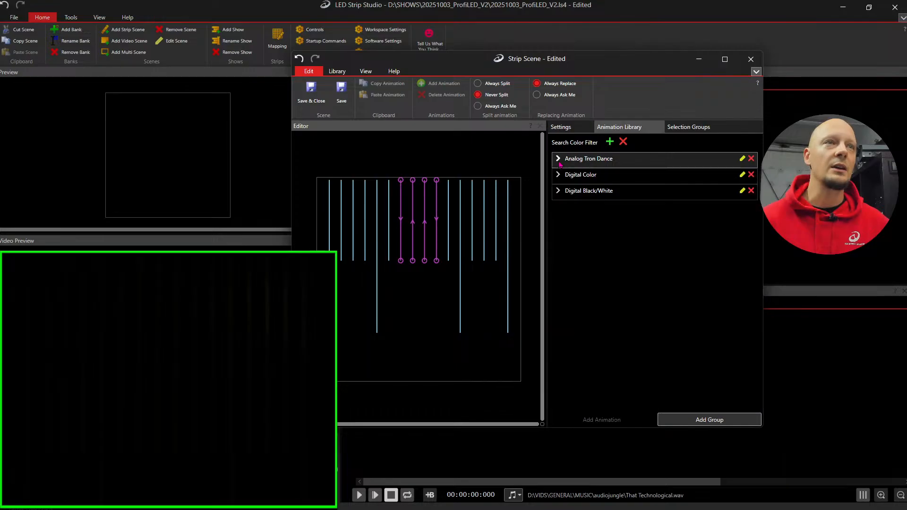
{"action": "left_click", "coordinate": [580, 174]}
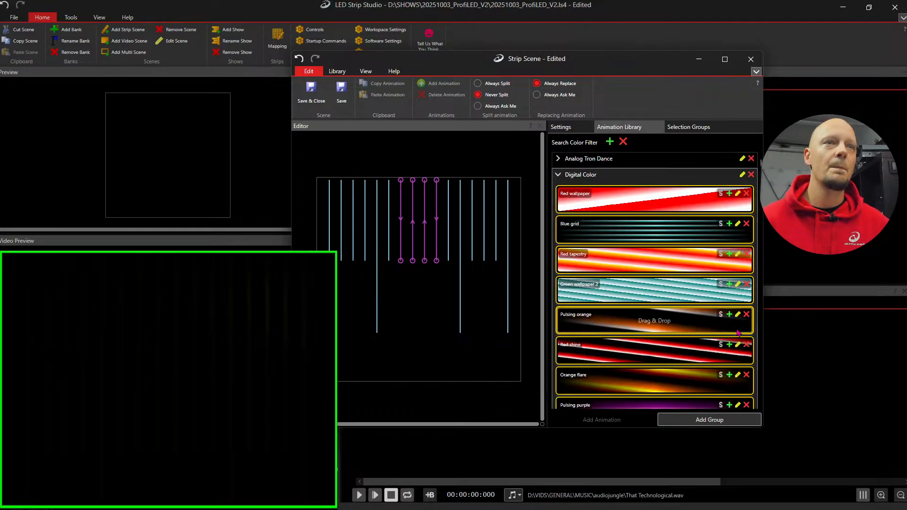
{"action": "left_click", "coordinate": [729, 344]}
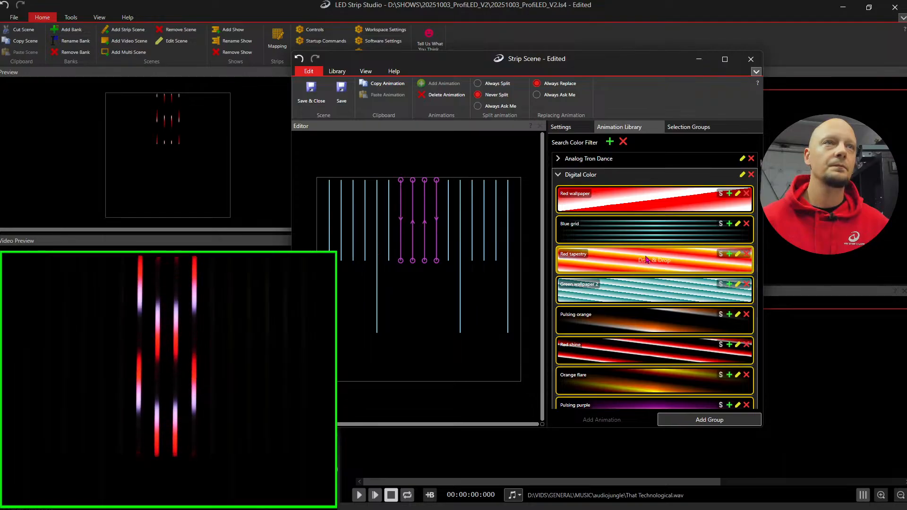
{"action": "left_click", "coordinate": [310, 92]}
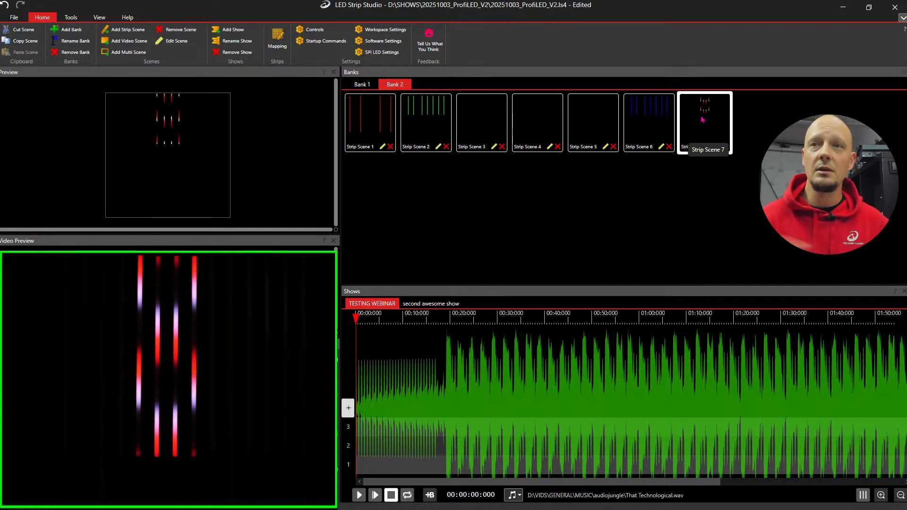
- Place Strip Scene 7 on track 3 at the start of the TESTING WEBINAR timeline
{"action": "left_click_drag", "start_coordinate": [702, 120], "coordinate": [356, 410]}
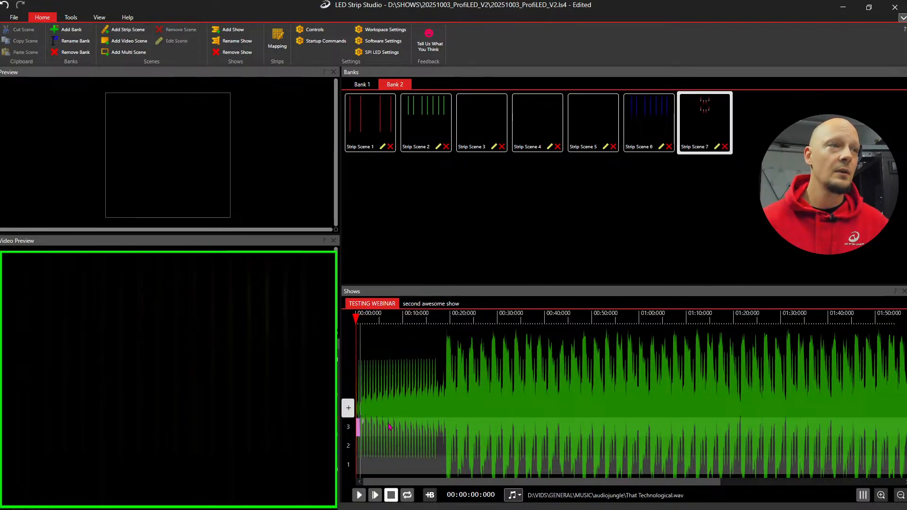
{"action": "left_click", "coordinate": [881, 495]}
{"action": "left_click", "coordinate": [881, 495]}
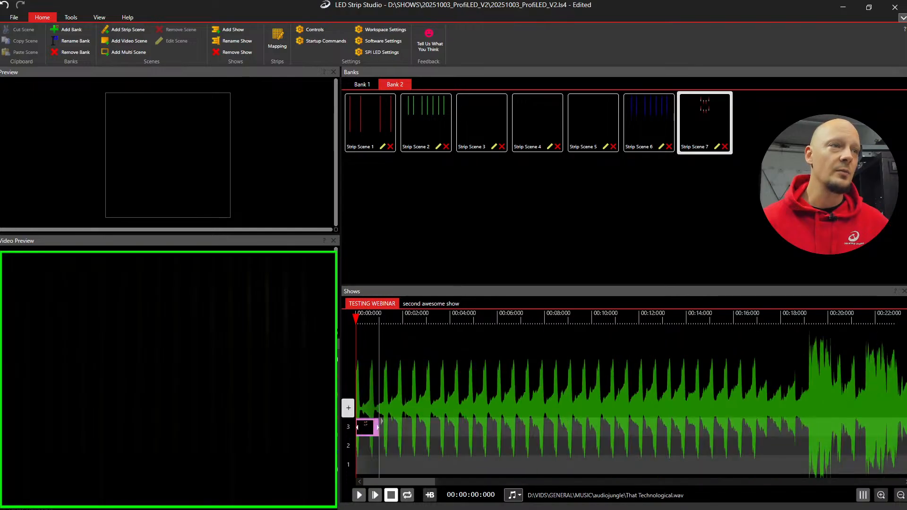
- Open Strip Scene 7 for editing, select the "new one 2" group and apply the Red shine animation to it again
{"action": "left_click", "coordinate": [879, 495]}
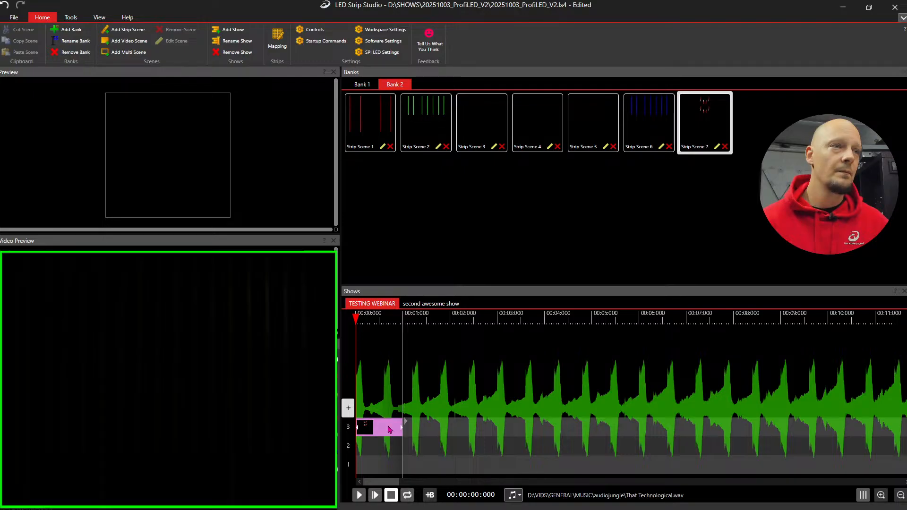
{"action": "left_click_drag", "start_coordinate": [377, 323], "coordinate": [403, 324]}
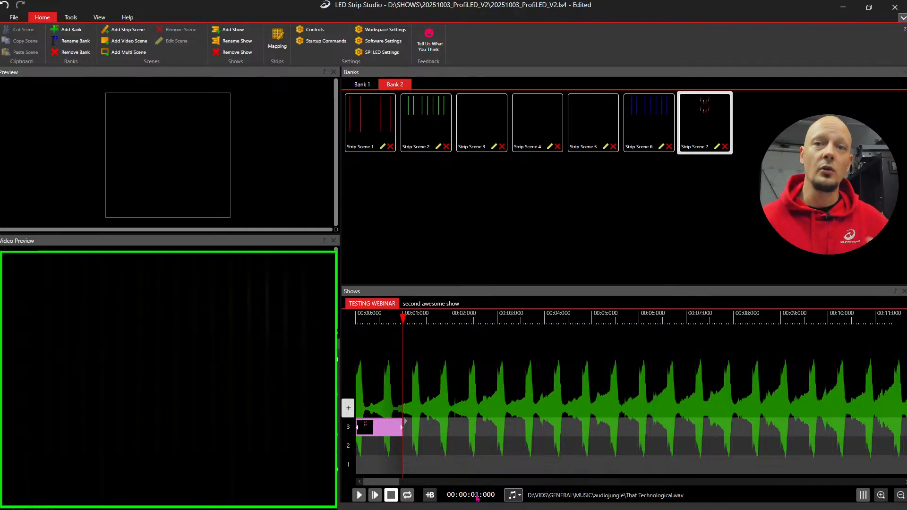
{"action": "double_click", "coordinate": [707, 126]}
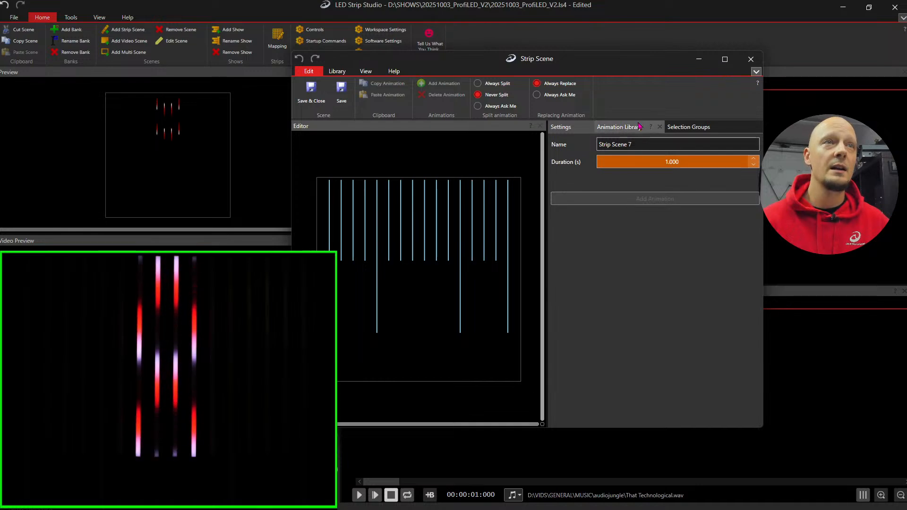
{"action": "left_click", "coordinate": [636, 135]}
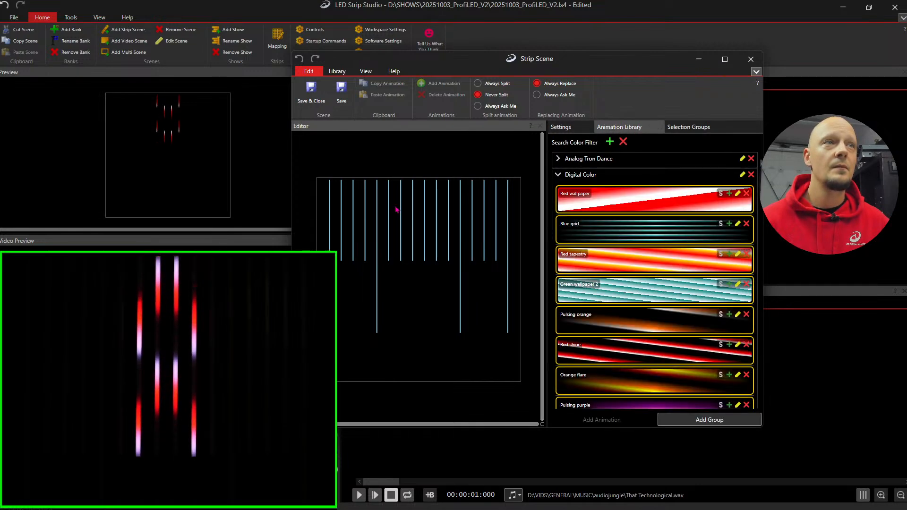
{"action": "left_click", "coordinate": [686, 135]}
{"action": "left_click", "coordinate": [613, 183]}
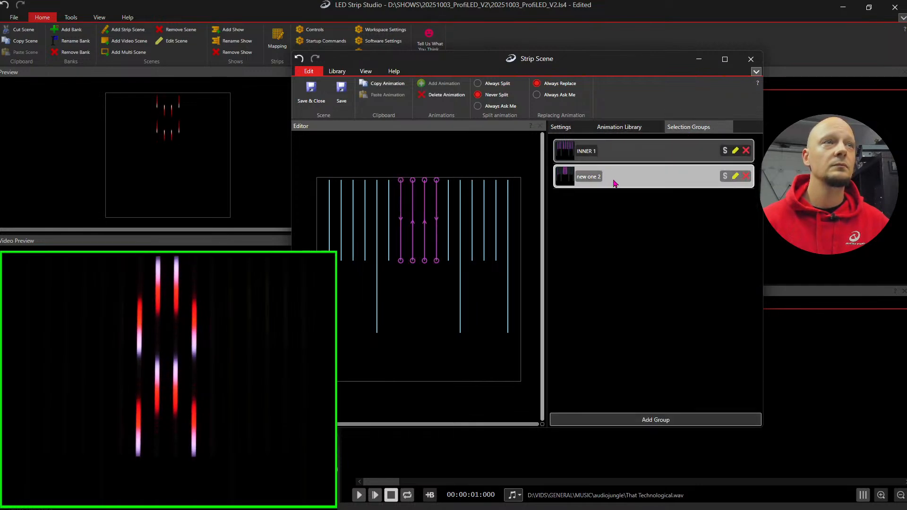
{"action": "left_click", "coordinate": [619, 126]}
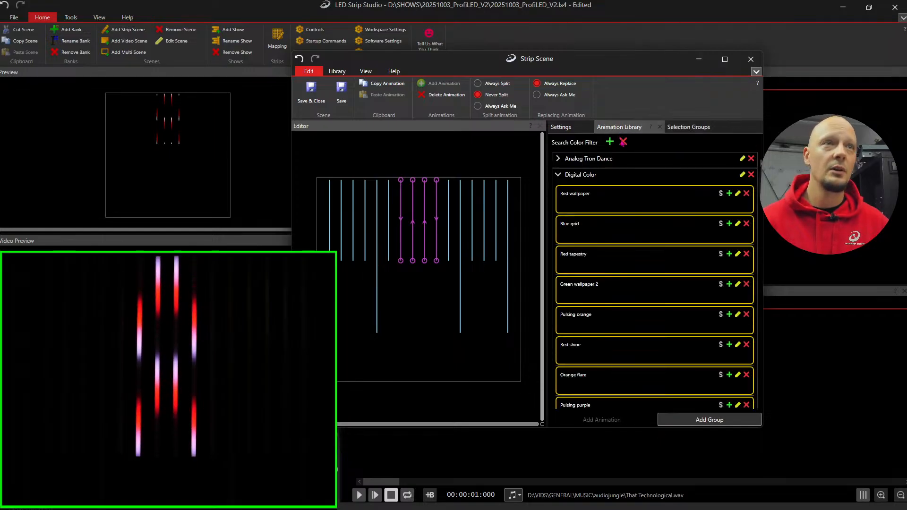
{"action": "left_click", "coordinate": [729, 344]}
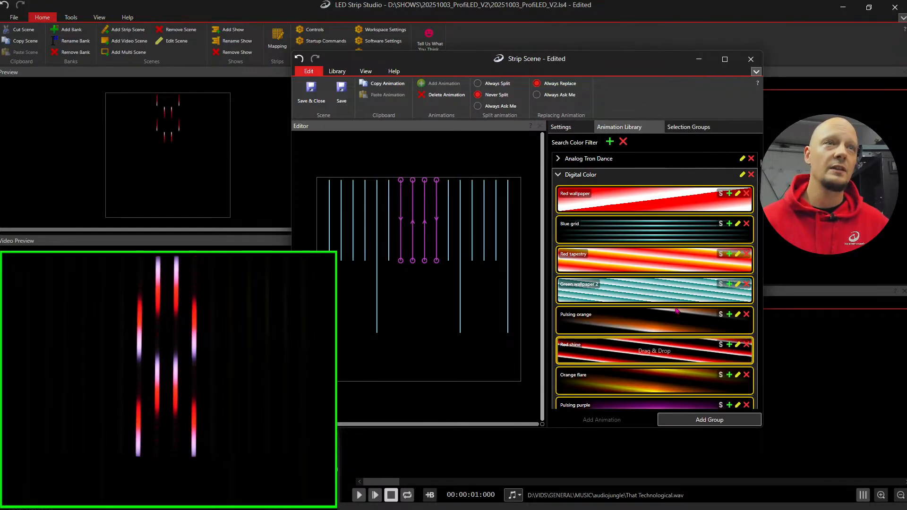
- Set the duration of Strip Scene 7 to about 3 seconds, then save and close the scene
{"action": "left_click", "coordinate": [571, 130]}
{"action": "left_click", "coordinate": [687, 165]}
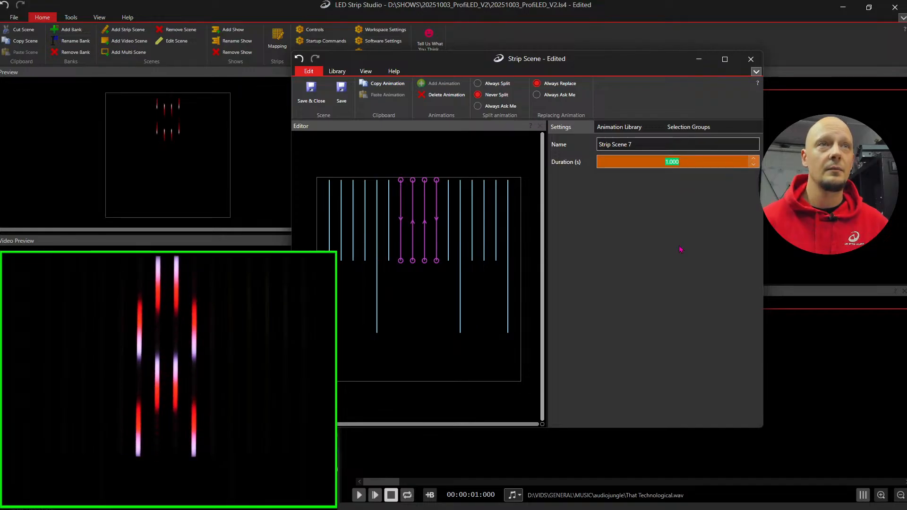
{"action": "left_click_drag", "start_coordinate": [665, 162], "coordinate": [670, 171]}
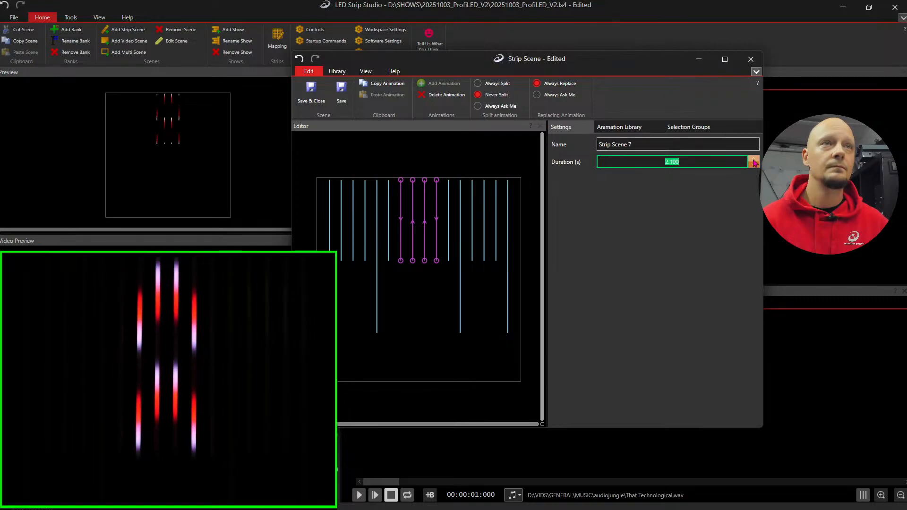
{"action": "left_click", "coordinate": [753, 161]}
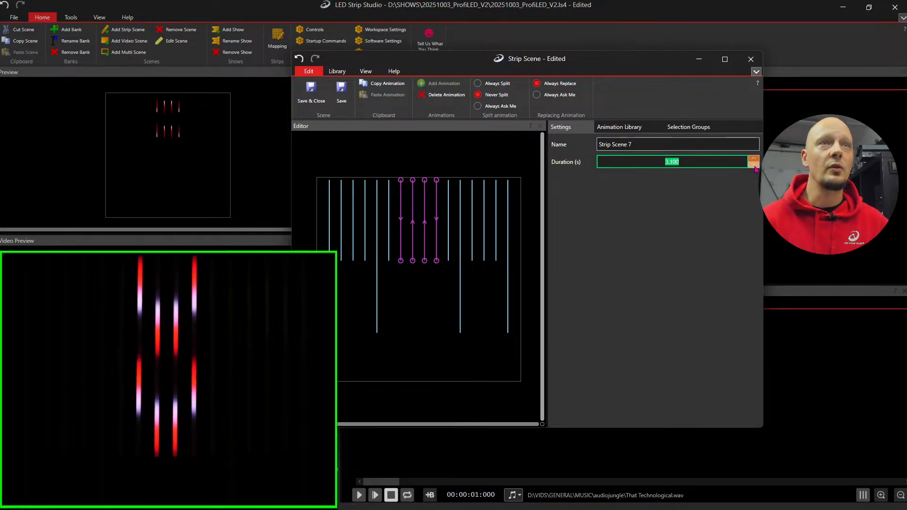
{"action": "left_click", "coordinate": [310, 93]}
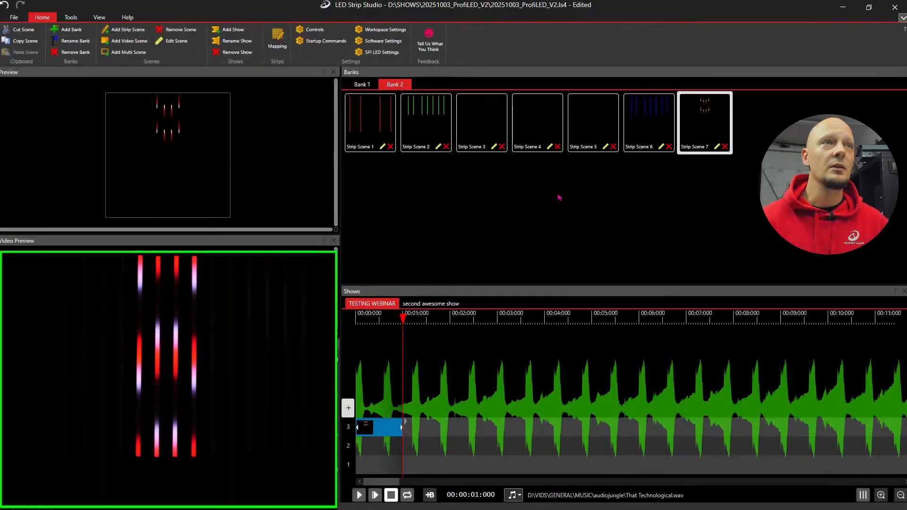
- Place Strip Scene 7 at the start of track 2 and stretch the clip to end at 6 seconds
{"action": "left_click_drag", "start_coordinate": [704, 122], "coordinate": [388, 447]}
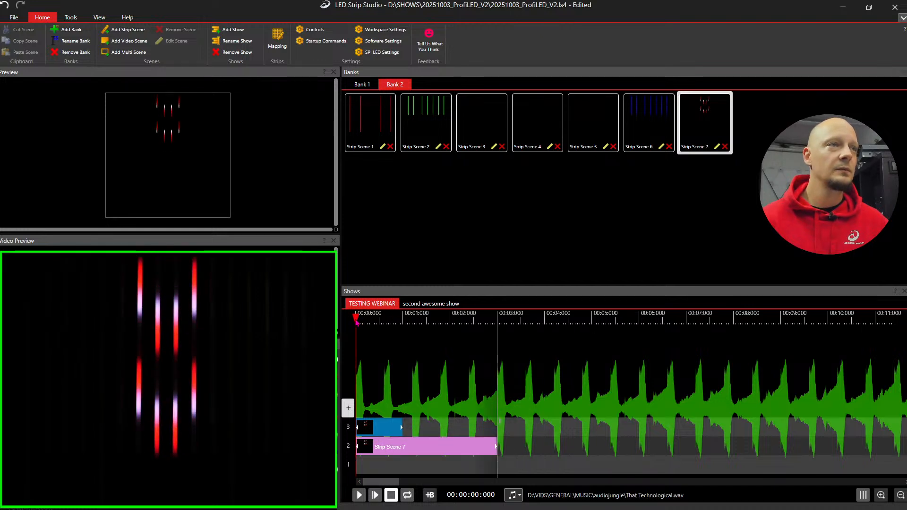
{"action": "left_click_drag", "start_coordinate": [425, 326], "coordinate": [497, 323]}
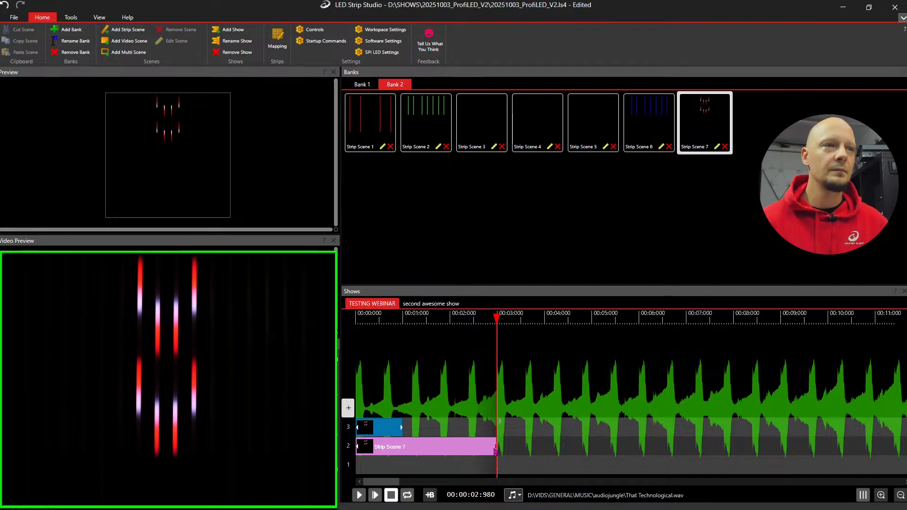
{"action": "left_click_drag", "start_coordinate": [497, 451], "coordinate": [640, 452]}
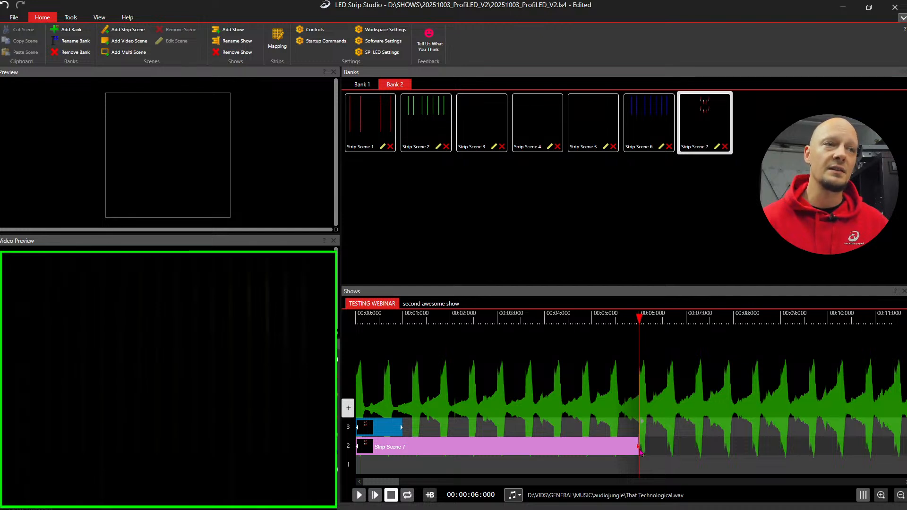
- Switch the show's time source from music to Clock and play the timeline from the start
{"action": "left_click", "coordinate": [381, 325]}
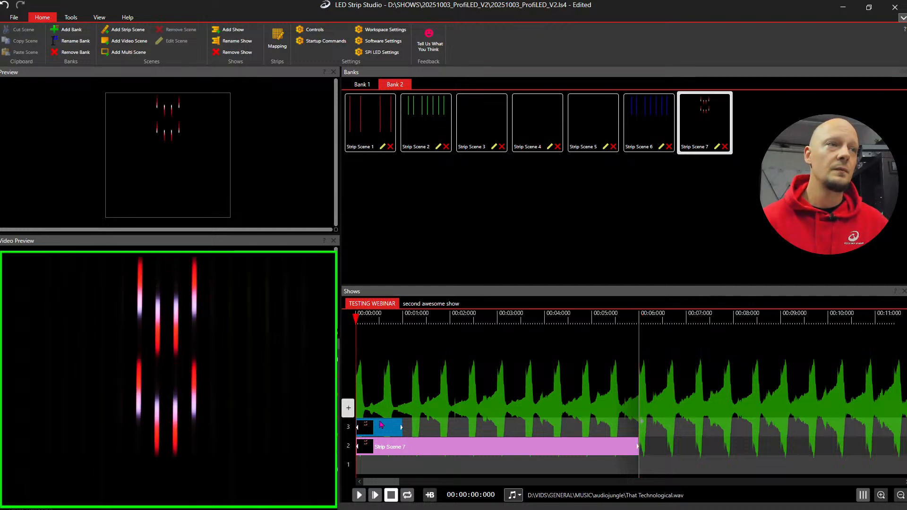
{"action": "left_click", "coordinate": [518, 492]}
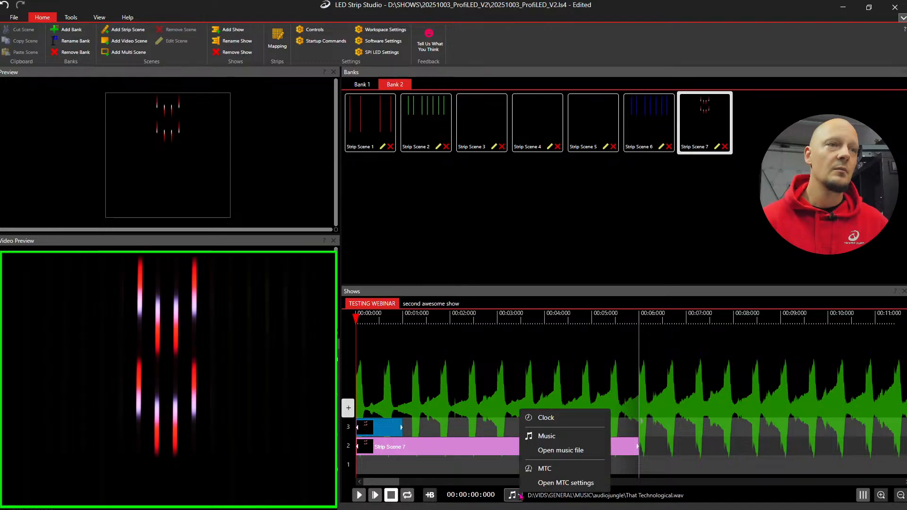
{"action": "left_click", "coordinate": [545, 418]}
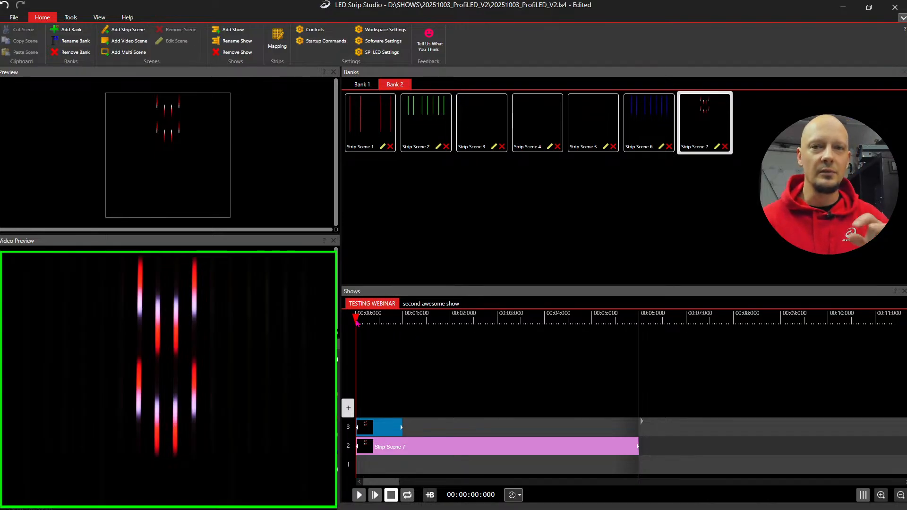
{"action": "key", "text": "space"}
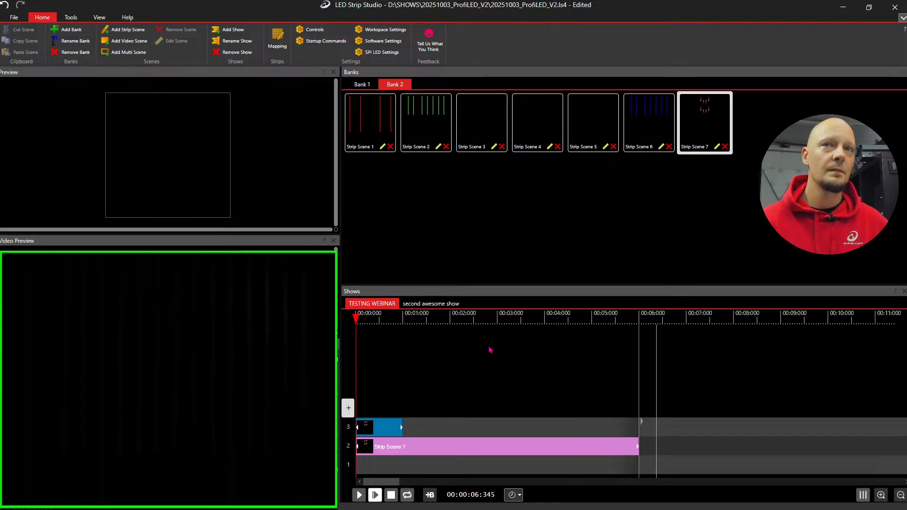
- Move the Strip Scene 7 clip on track 2 to start at about 2.82 seconds, then test playback from the beginning several times
{"action": "left_click_drag", "start_coordinate": [493, 450], "coordinate": [627, 443]}
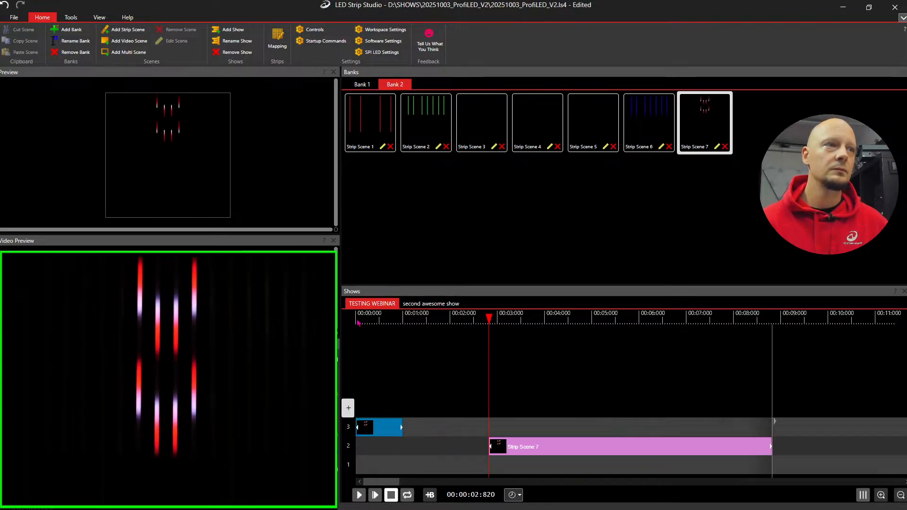
{"action": "key", "text": "space"}
{"action": "key", "text": "space"}
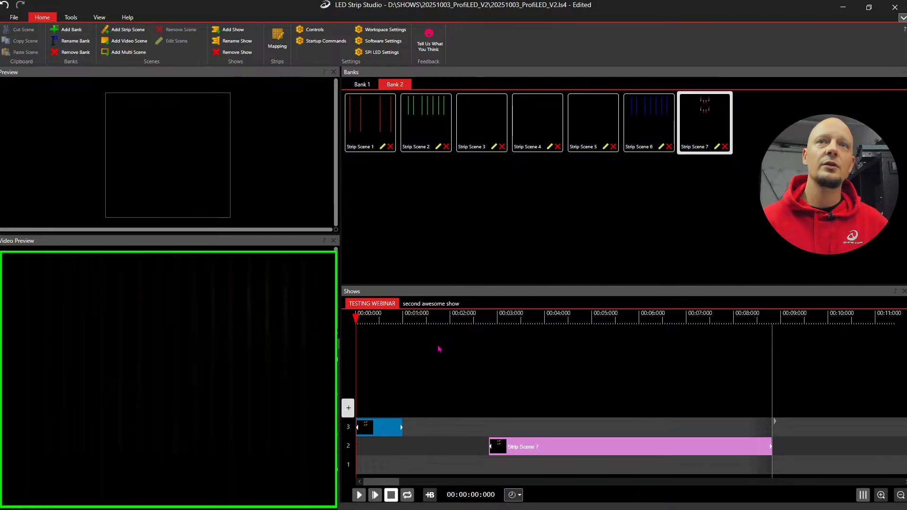
{"action": "key", "text": "space"}
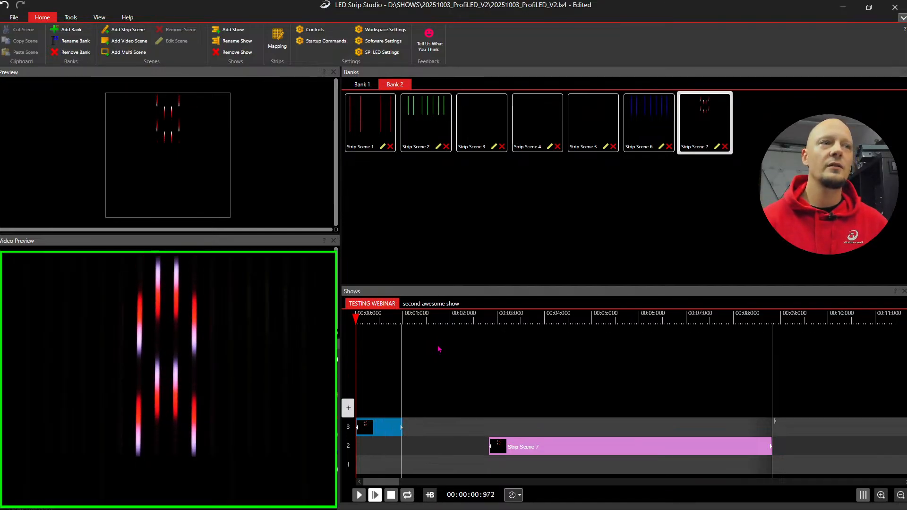
{"action": "key", "text": "space"}
{"action": "key", "text": "space"}
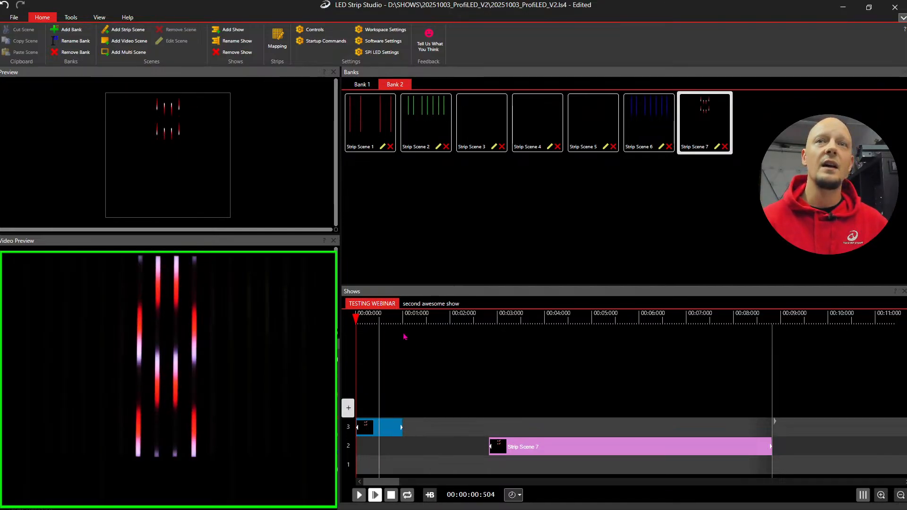
{"action": "key", "text": "space"}
- Shift the track 2 clip to about 1.77 seconds, play from there, and nudge the clip's start to about 1.92 seconds
{"action": "left_click_drag", "start_coordinate": [516, 448], "coordinate": [467, 448]}
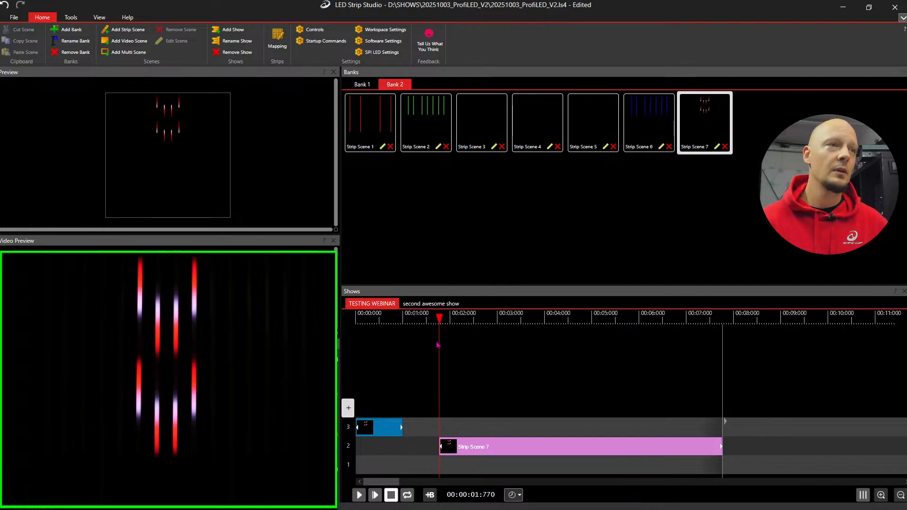
{"action": "key", "text": "space"}
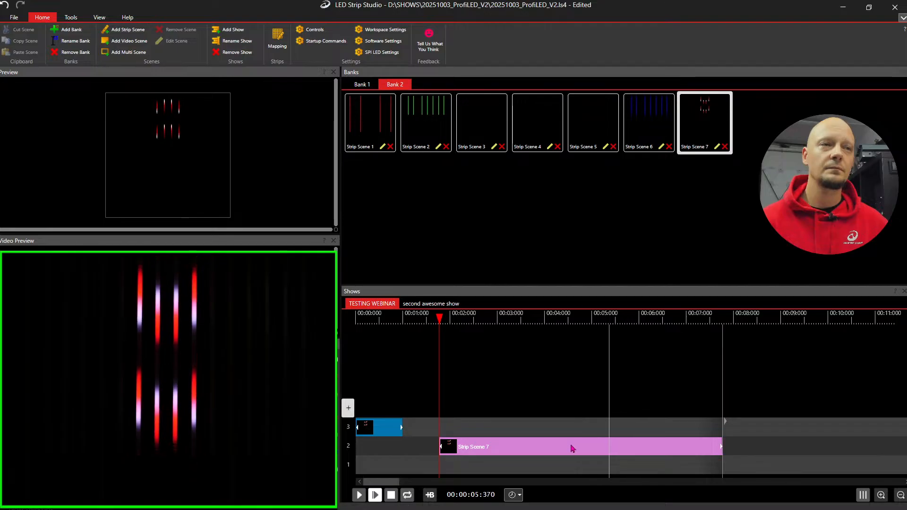
{"action": "key", "text": "space"}
{"action": "left_click_drag", "start_coordinate": [542, 452], "coordinate": [554, 452]}
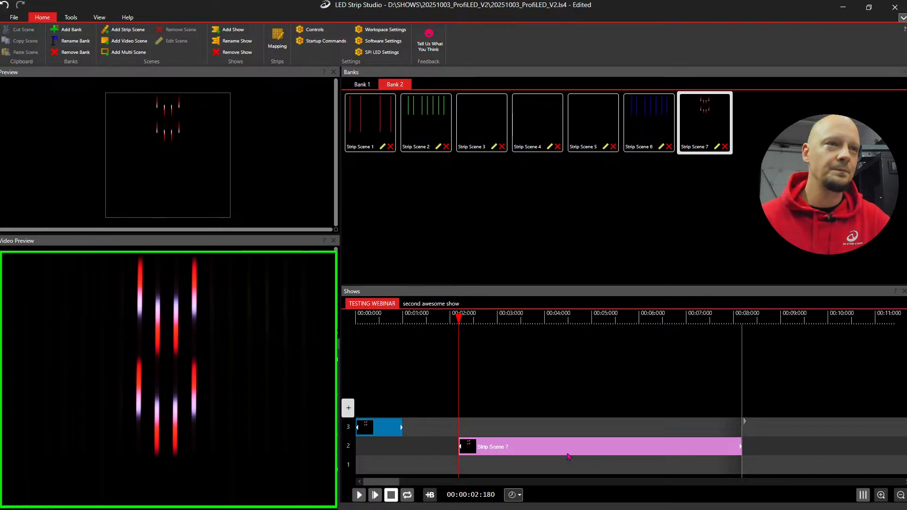
{"action": "left_click_drag", "start_coordinate": [570, 457], "coordinate": [563, 456]}
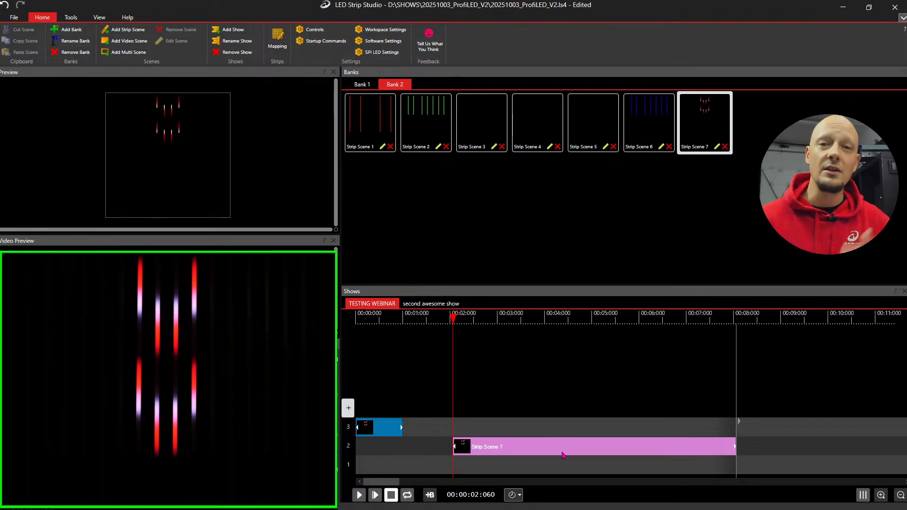
{"action": "left_click_drag", "start_coordinate": [563, 456], "coordinate": [556, 455]}
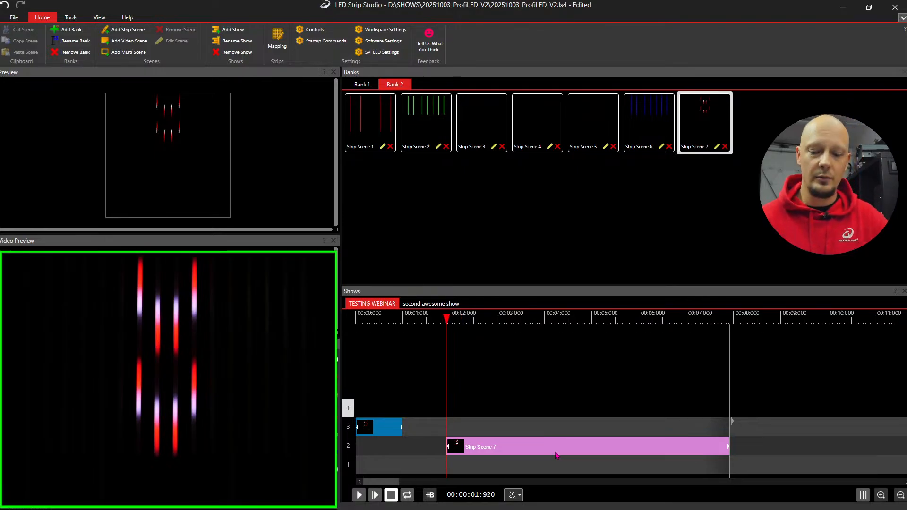
- Delete the Strip Scene 7 clip from track 2 and extend the clip on track 3 to end at exactly 4 seconds
{"action": "key", "text": "Delete"}
{"action": "left_click", "coordinate": [386, 428]}
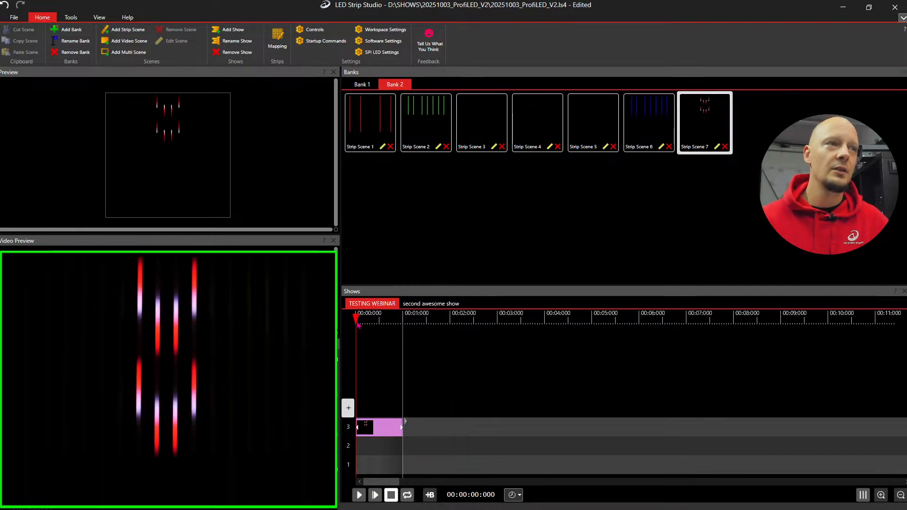
{"action": "left_click_drag", "start_coordinate": [402, 430], "coordinate": [544, 427]}
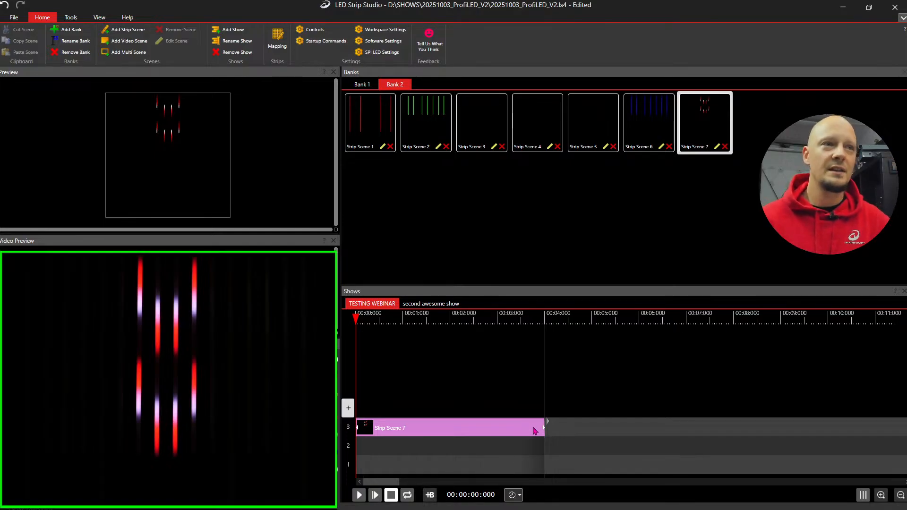
{"action": "mouse_move", "coordinate": [544, 431]}
{"action": "left_mouse_down"}
{"action": "mouse_move", "coordinate": [528, 430]}
{"action": "mouse_move", "coordinate": [559, 431]}
{"action": "mouse_move", "coordinate": [545, 430]}
{"action": "left_mouse_up"}
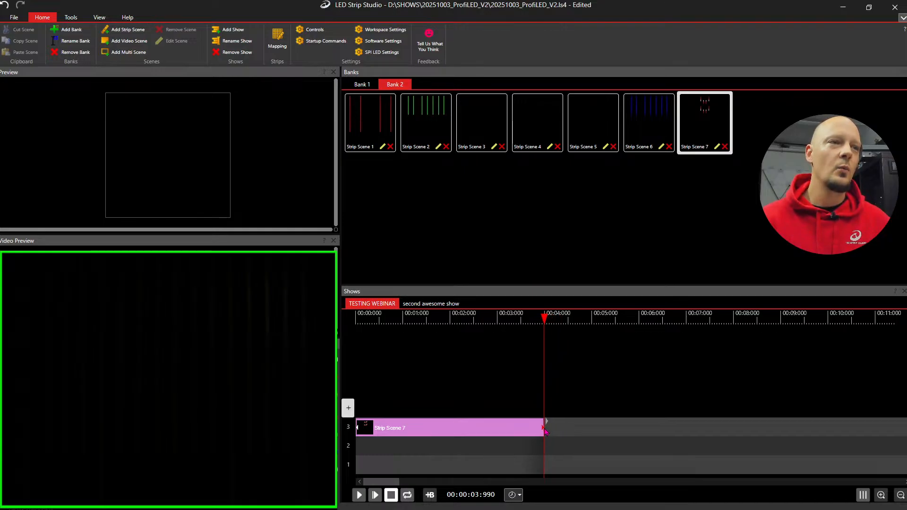
{"action": "left_click_drag", "start_coordinate": [545, 430], "coordinate": [546, 431]}
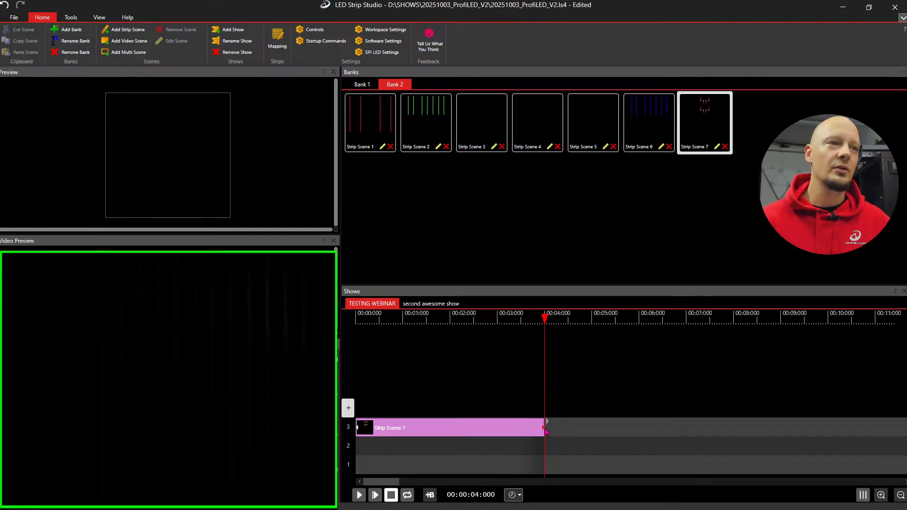
- Play the show from the start to check the clip on track 3, then review that clip's graph options
{"action": "left_click_drag", "start_coordinate": [384, 318], "coordinate": [355, 318]}
{"action": "key", "text": "space"}
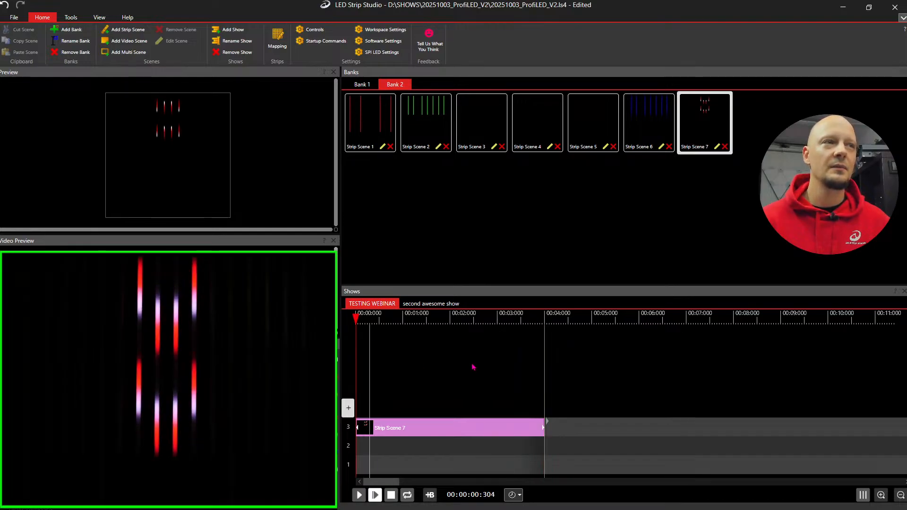
{"action": "key", "text": "space"}
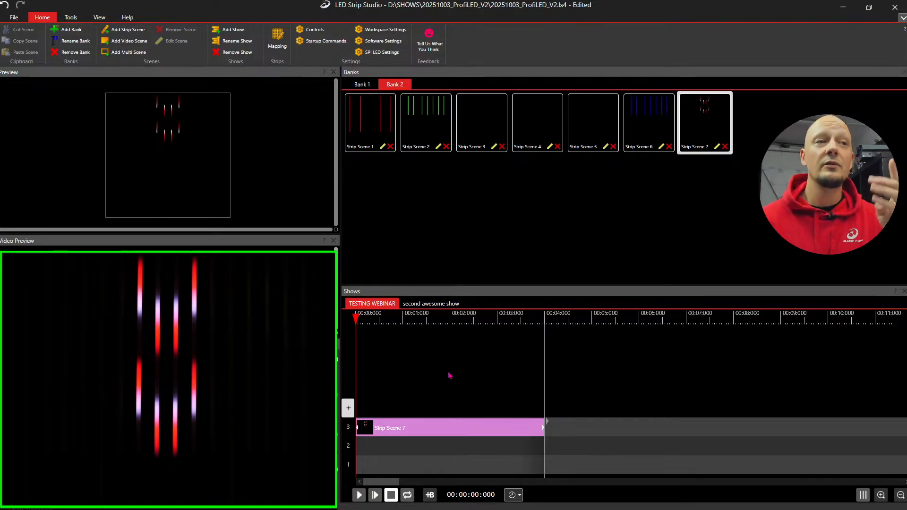
{"action": "right_click", "coordinate": [456, 431]}
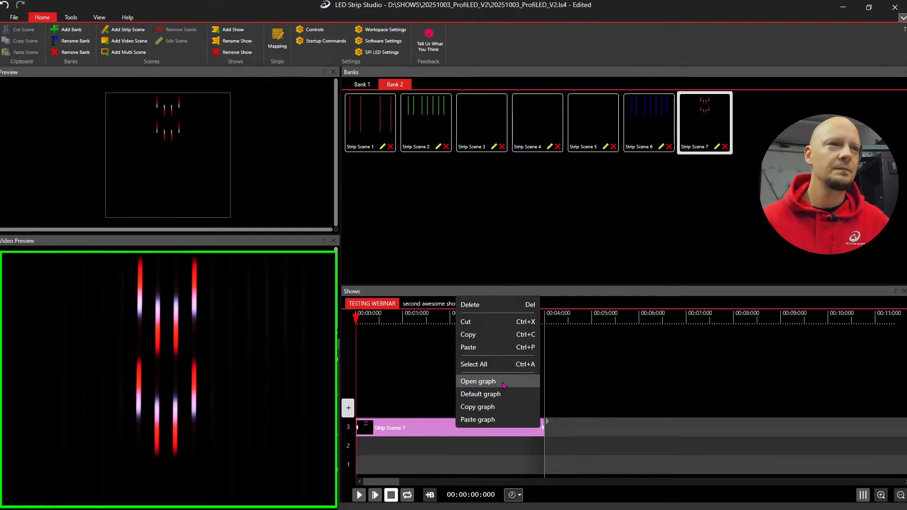
{"action": "left_click", "coordinate": [477, 419]}
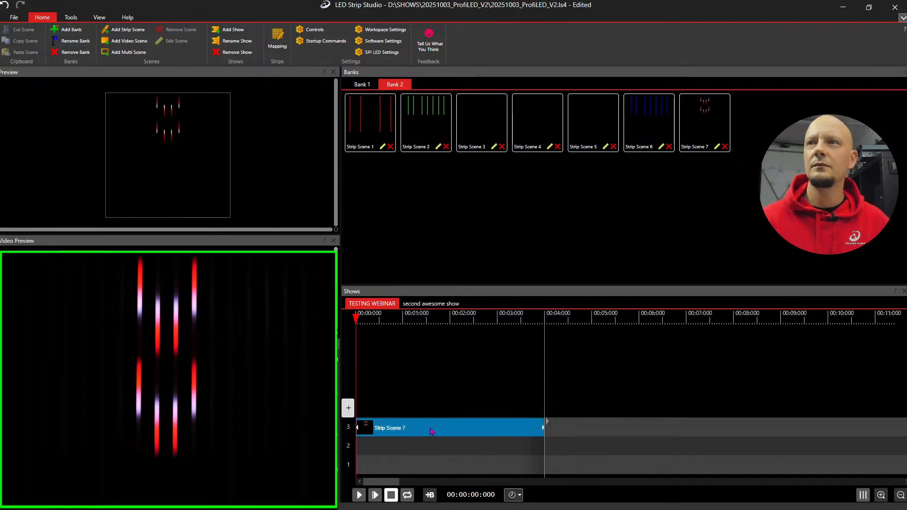
- Set the phase graph of the Strip Scene 7 clip on track 3 to a repeat of 4.0, then play the show from the start
{"action": "left_click", "coordinate": [430, 431]}
{"action": "right_click", "coordinate": [431, 430]}
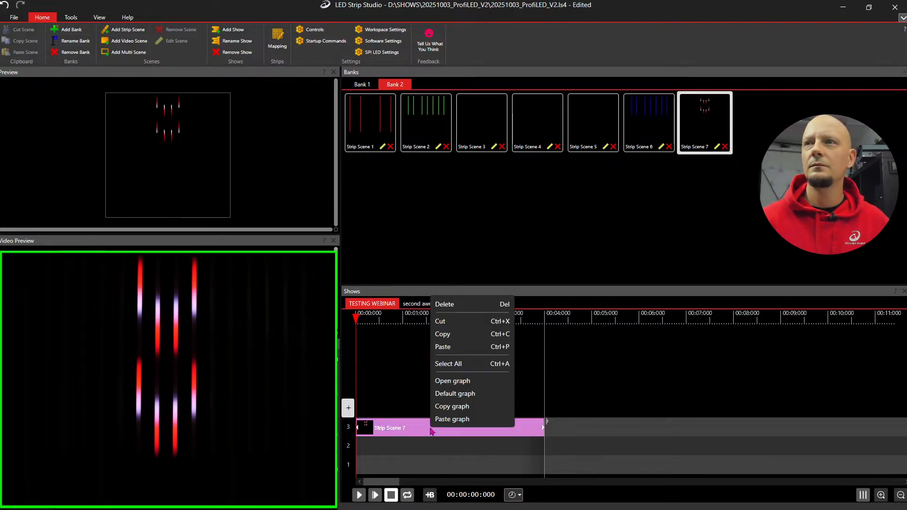
{"action": "left_click", "coordinate": [481, 381]}
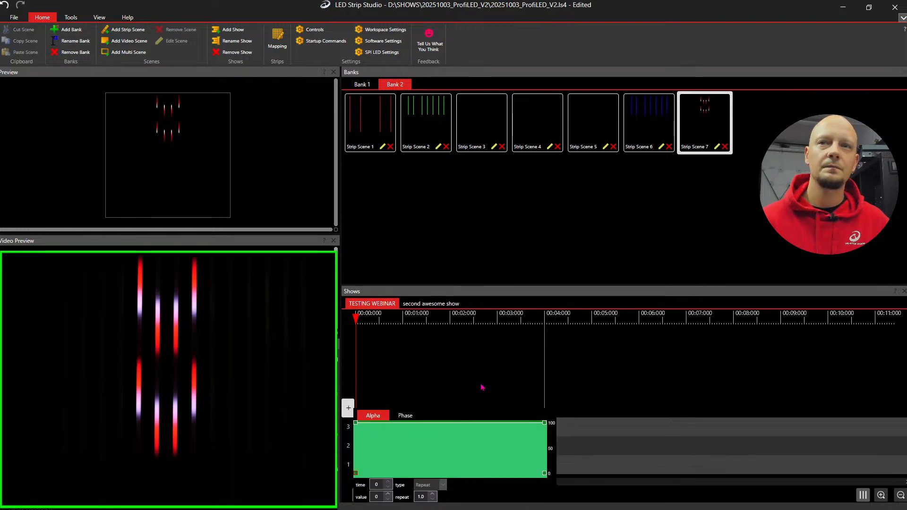
{"action": "left_click", "coordinate": [404, 417]}
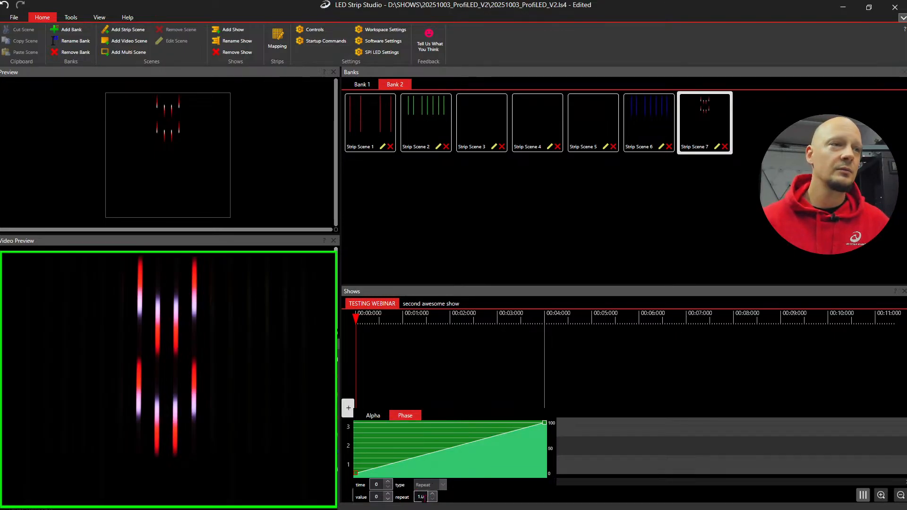
{"action": "scroll", "coordinate": [422, 497], "scroll_direction": "up", "scroll_amount": 15}
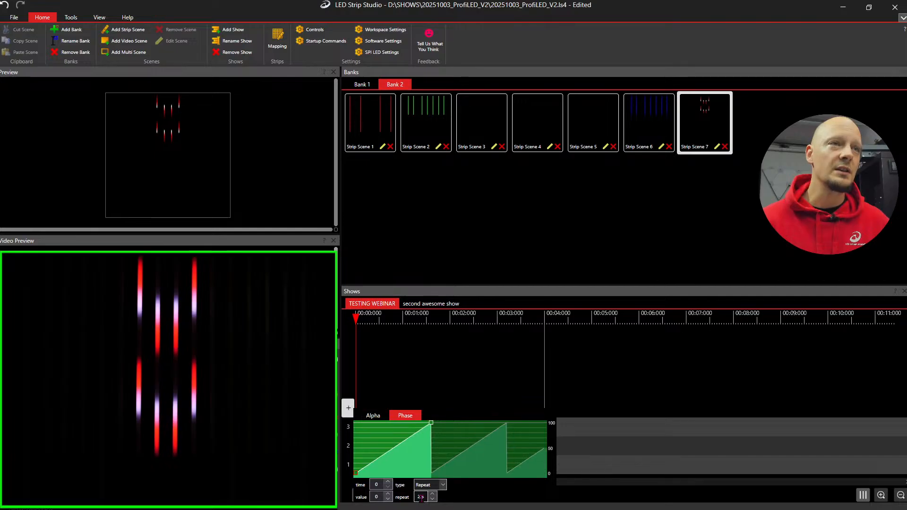
{"action": "scroll", "coordinate": [420, 498], "scroll_direction": "up", "scroll_amount": 6}
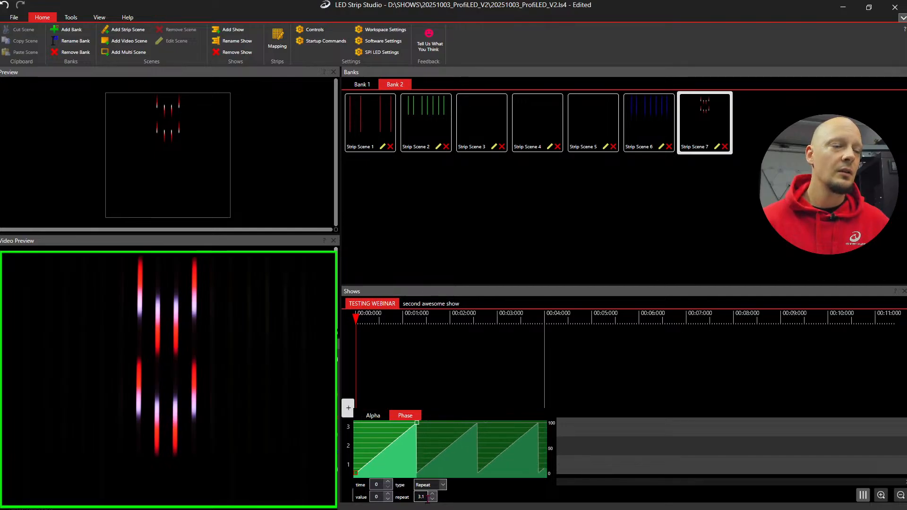
{"action": "scroll", "coordinate": [427, 499], "scroll_direction": "up", "scroll_amount": 9}
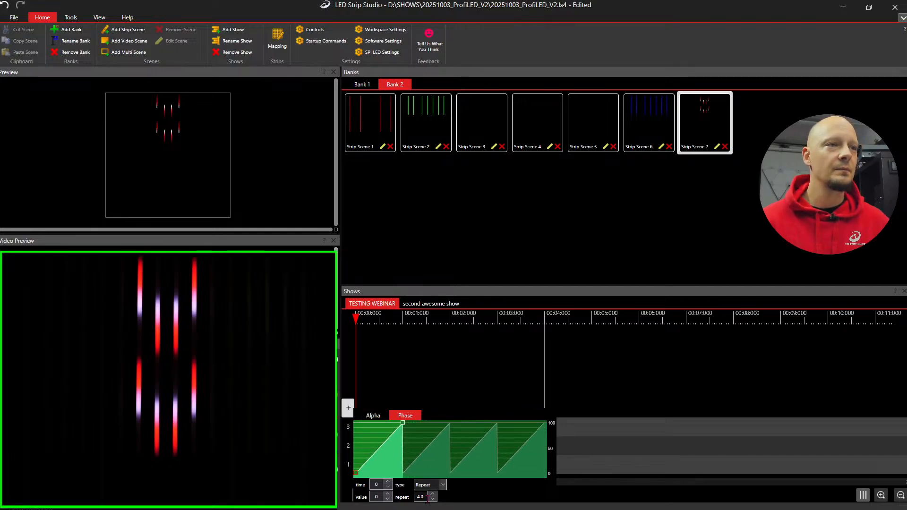
{"action": "left_click", "coordinate": [484, 380]}
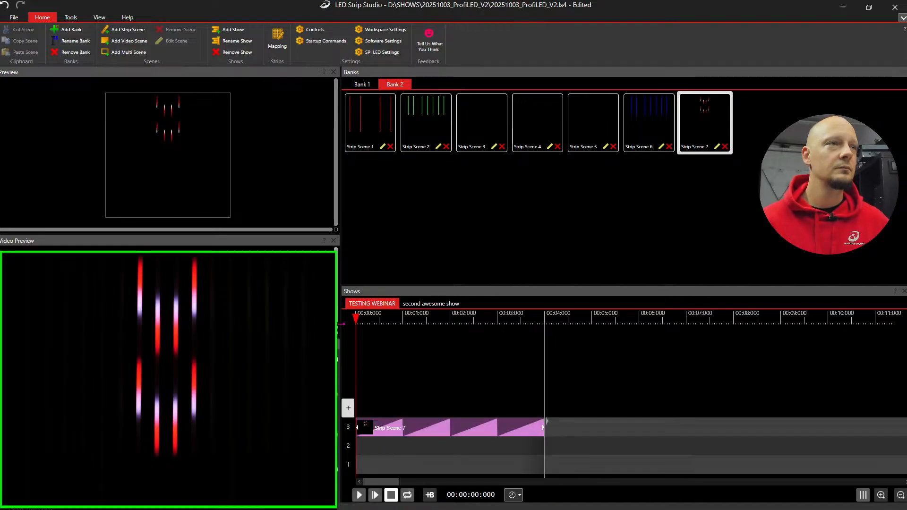
{"action": "key", "text": "space"}
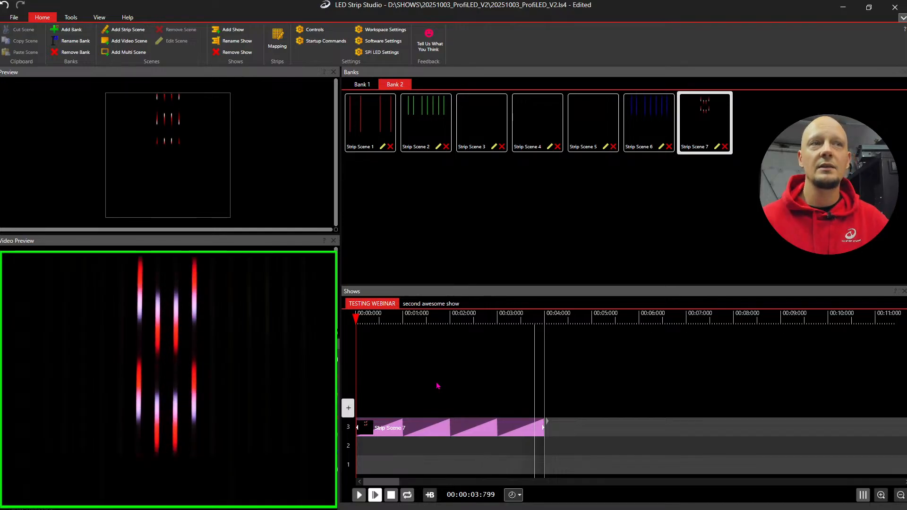
- Extend the Strip Scene 7 clip on track 3 to end at 6.8 seconds
{"action": "left_click", "coordinate": [546, 320]}
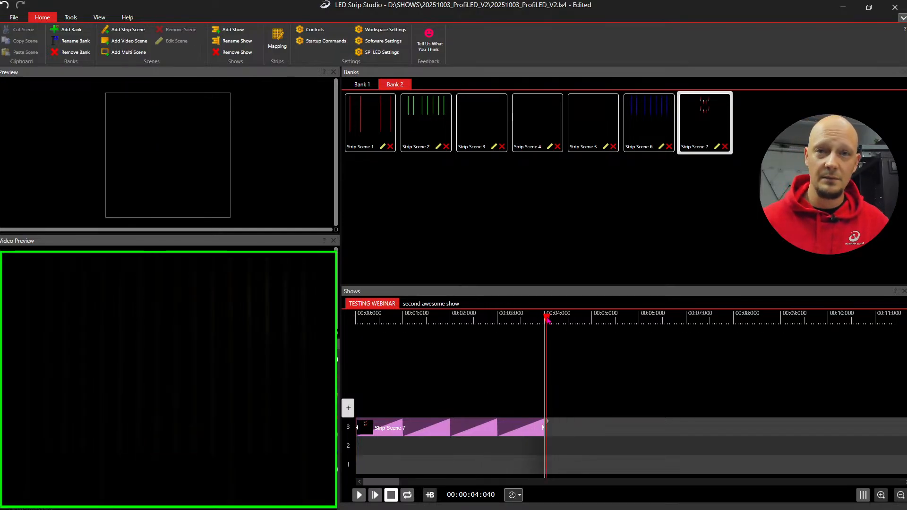
{"action": "left_click", "coordinate": [545, 319]}
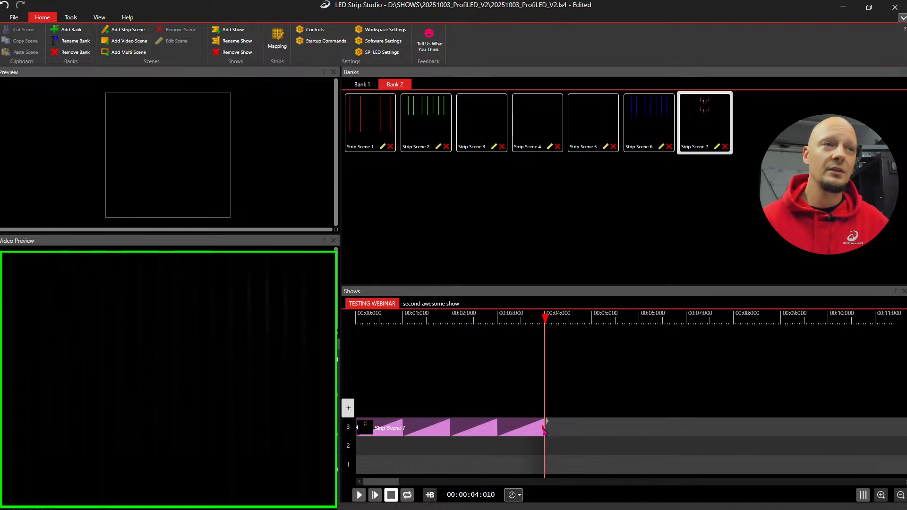
{"action": "left_click_drag", "start_coordinate": [544, 430], "coordinate": [615, 443]}
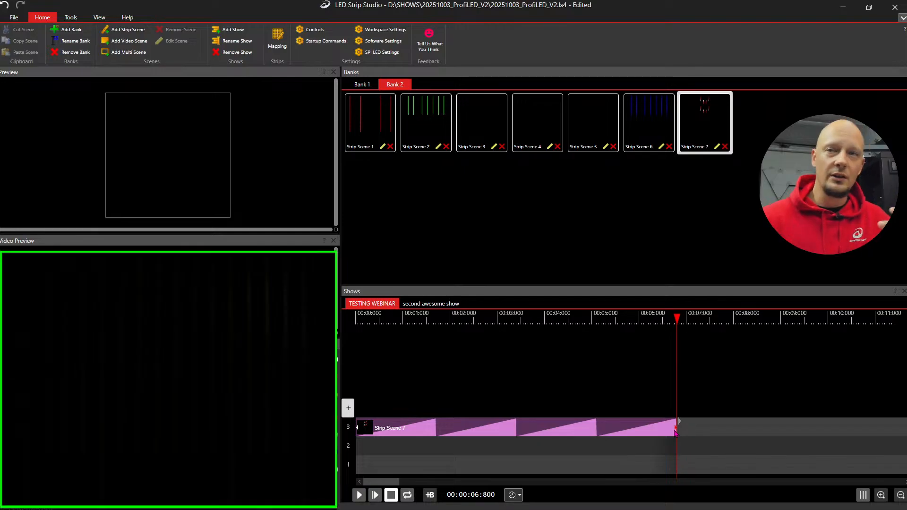
- Review the phase graph repeats of the lengthened Strip Scene 7 clip, then play the show from the start to check its speed
{"action": "right_click", "coordinate": [621, 439]}
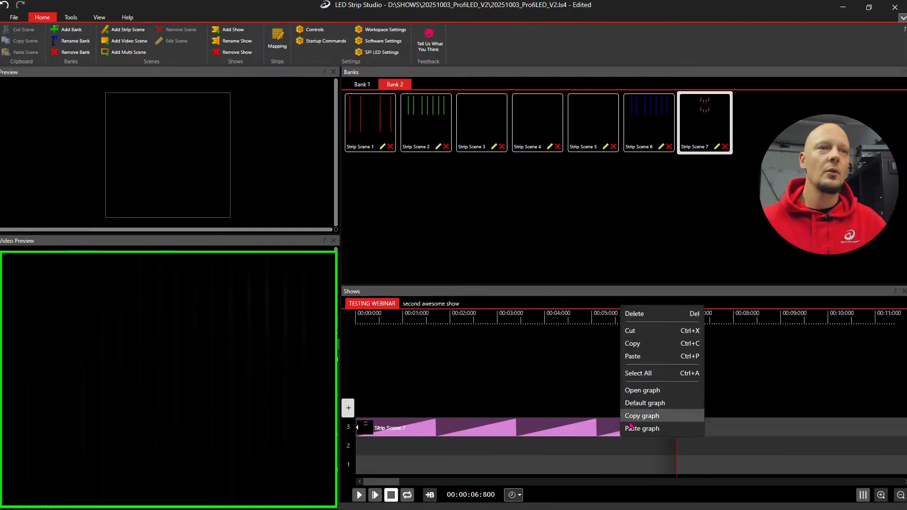
{"action": "right_click", "coordinate": [589, 429]}
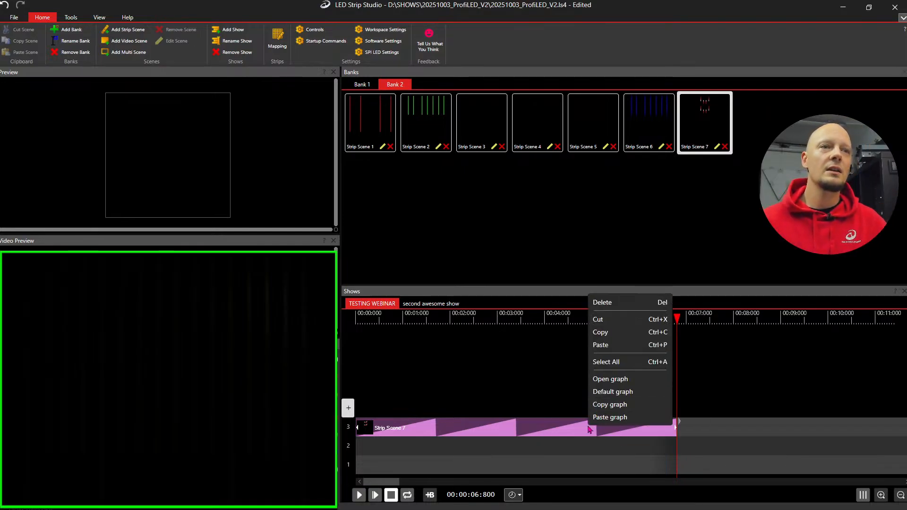
{"action": "left_click", "coordinate": [644, 382]}
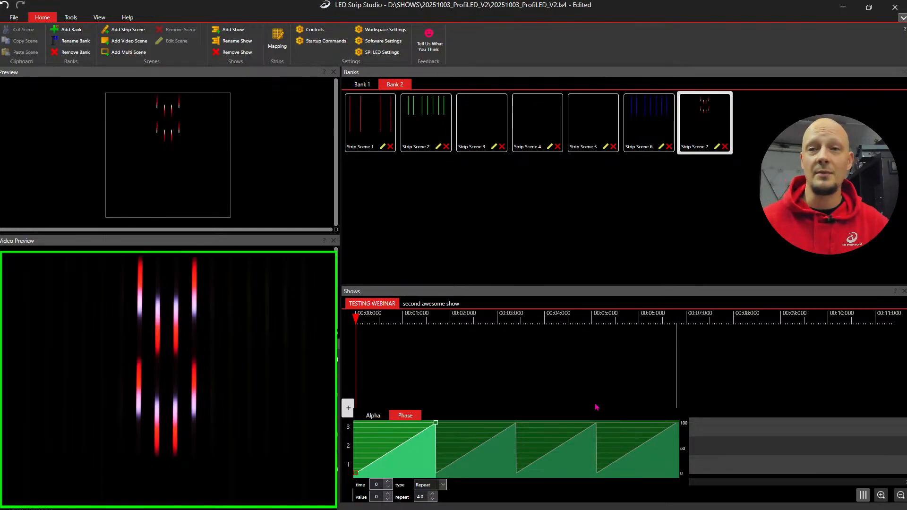
{"action": "left_click", "coordinate": [530, 396]}
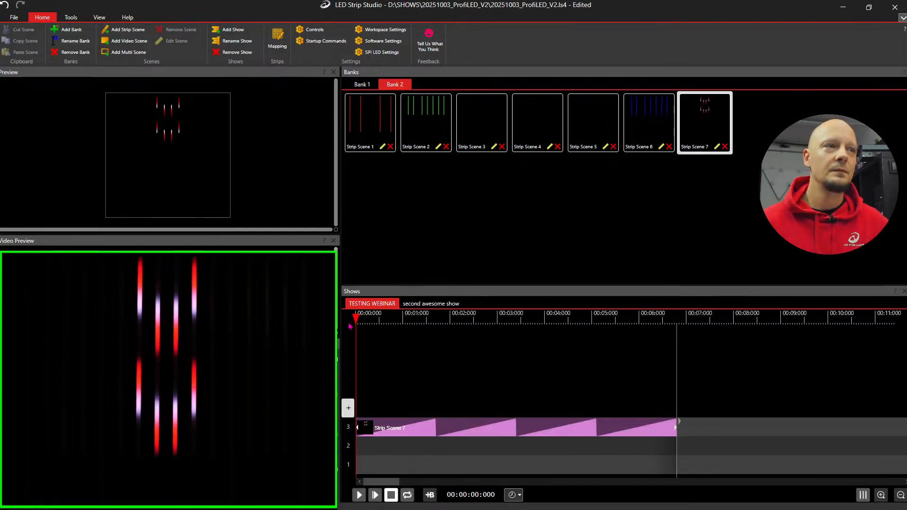
{"action": "key", "text": "space"}
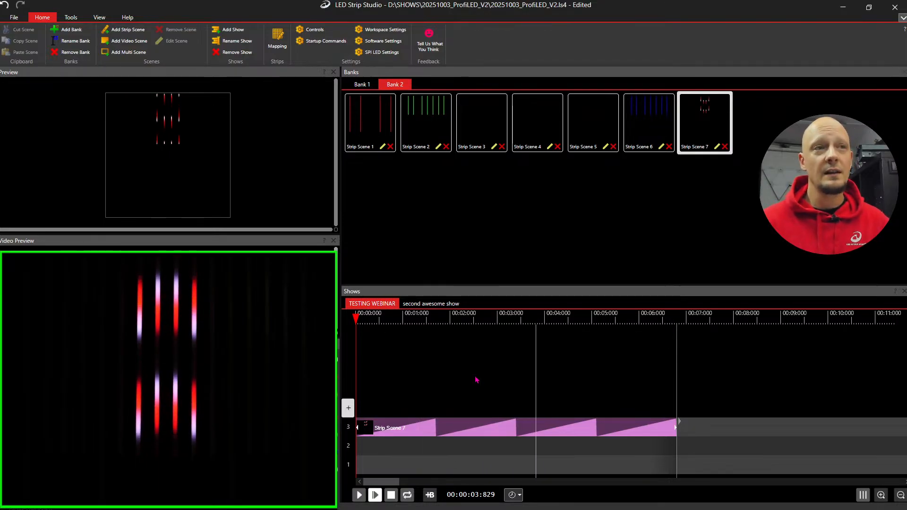
{"action": "key", "text": "space"}
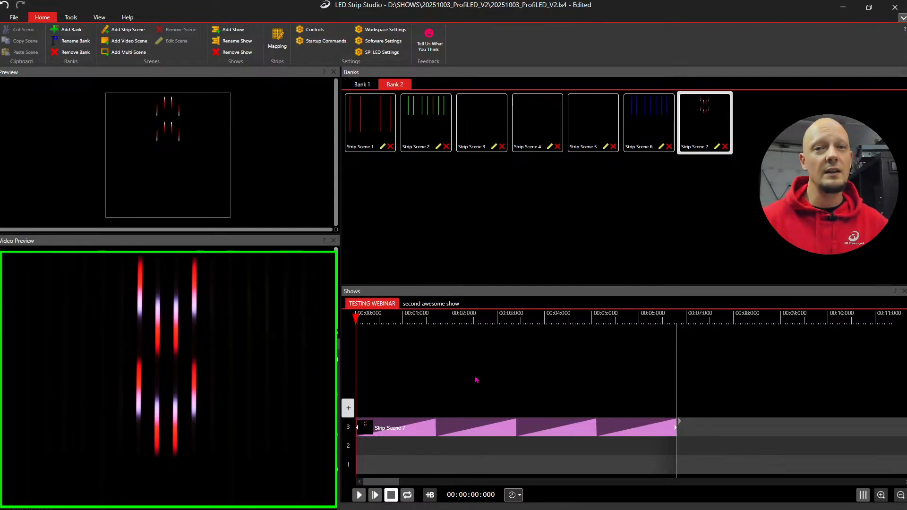
- Open the alpha graph of the Strip Scene 7 clip on track 3
{"action": "right_click", "coordinate": [485, 423]}
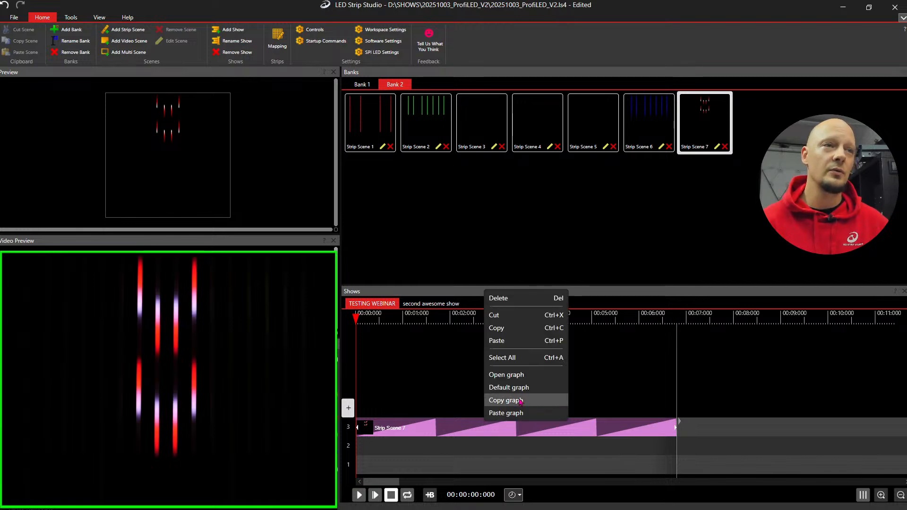
{"action": "left_click", "coordinate": [528, 378]}
{"action": "left_click", "coordinate": [372, 419]}
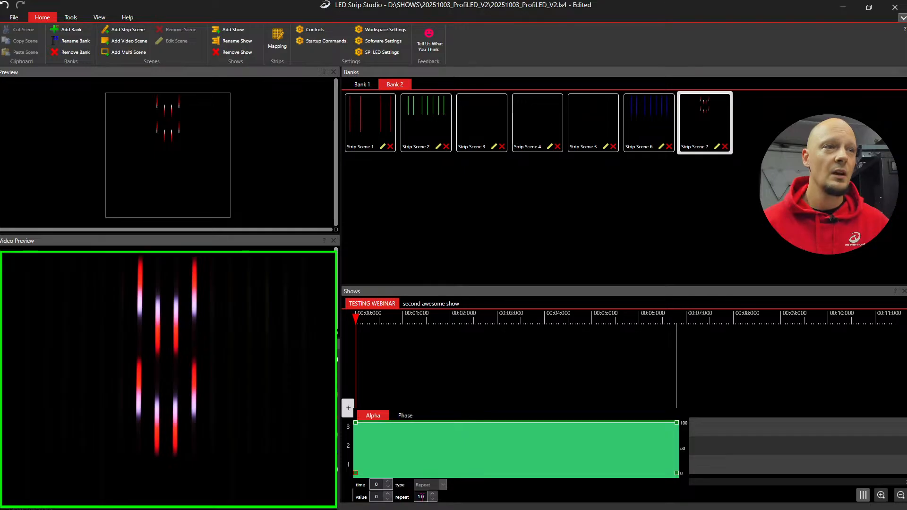
{"action": "scroll", "coordinate": [420, 497], "scroll_direction": "up", "scroll_amount": 1}
{"action": "scroll", "coordinate": [421, 496], "scroll_direction": "down", "scroll_amount": 1}
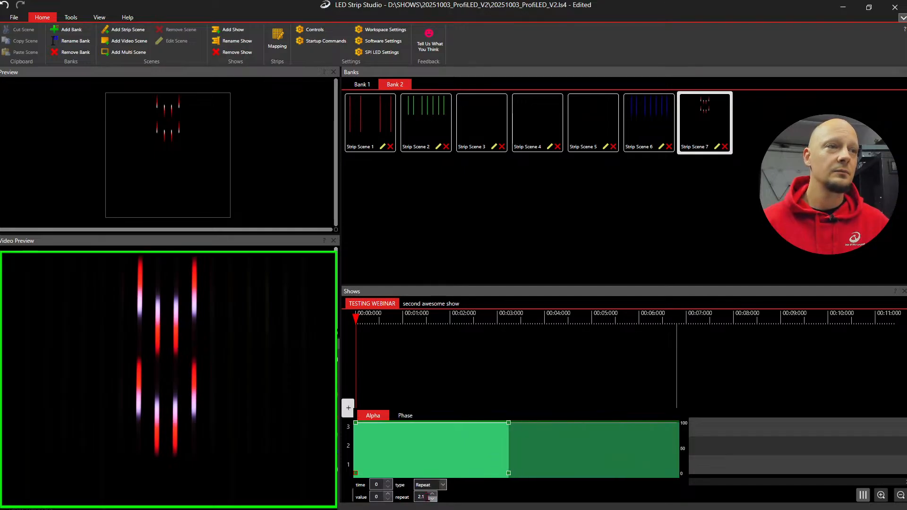
{"action": "scroll", "coordinate": [421, 496], "scroll_direction": "down", "scroll_amount": 1}
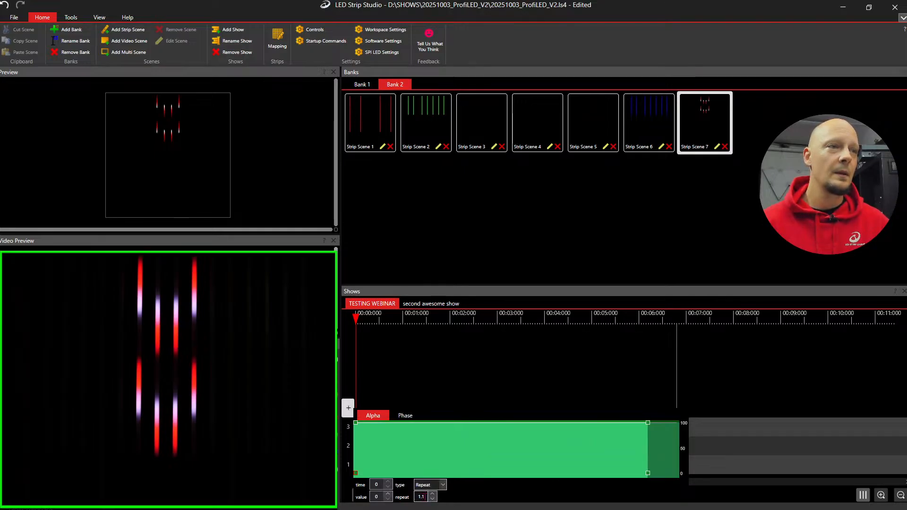
- Shape the alpha curve to fade in until time 22 and fade out from about 5 seconds, then play the show
{"action": "left_click_drag", "start_coordinate": [357, 427], "coordinate": [391, 424]}
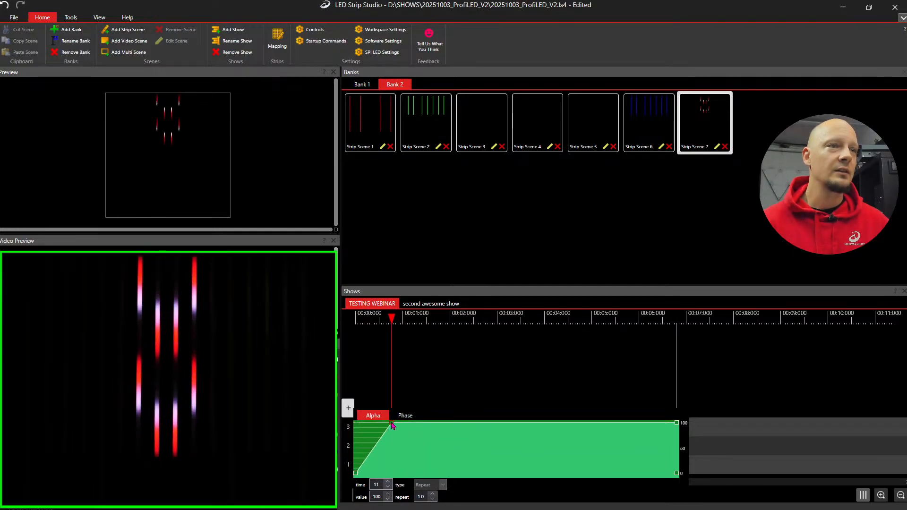
{"action": "left_click_drag", "start_coordinate": [677, 426], "coordinate": [592, 418]}
{"action": "left_click_drag", "start_coordinate": [391, 423], "coordinate": [428, 426]}
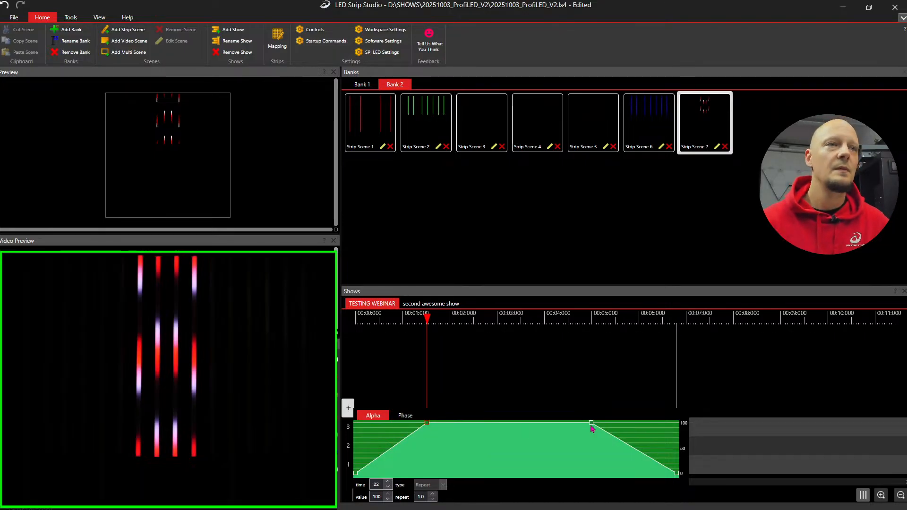
{"action": "left_click", "coordinate": [534, 389]}
{"action": "key", "text": "space"}
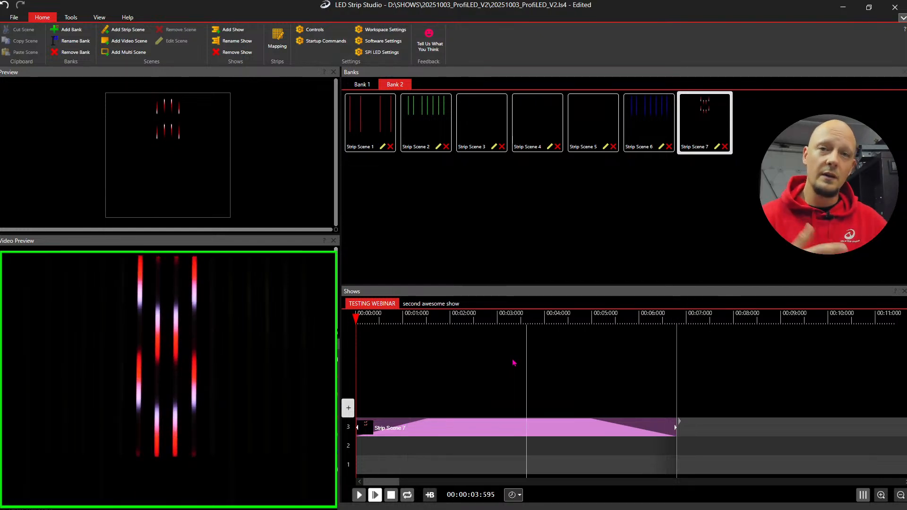
{"action": "key", "text": "space"}
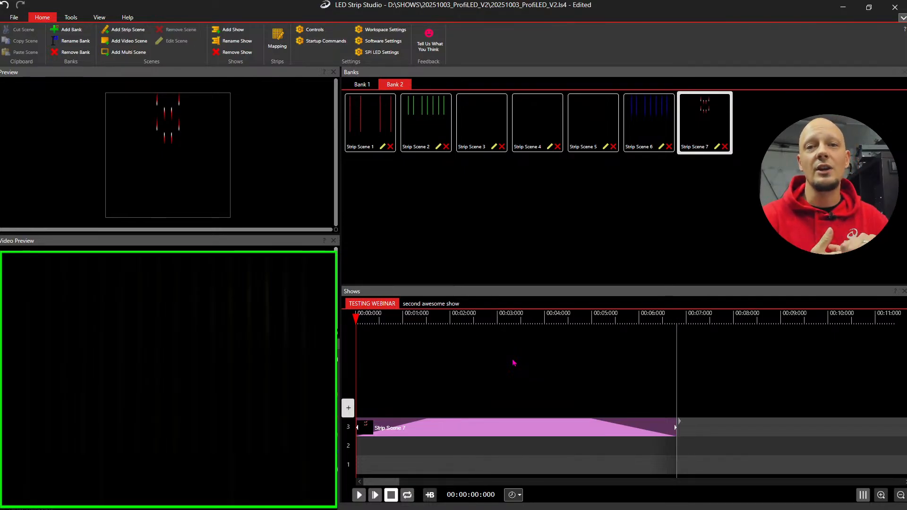
- Add an alpha point at time 46 with value 0 to the Strip Scene 7 clip's graph, then play the show
{"action": "right_click", "coordinate": [504, 427]}
{"action": "left_click", "coordinate": [525, 375]}
{"action": "left_click_drag", "start_coordinate": [499, 423], "coordinate": [502, 486]}
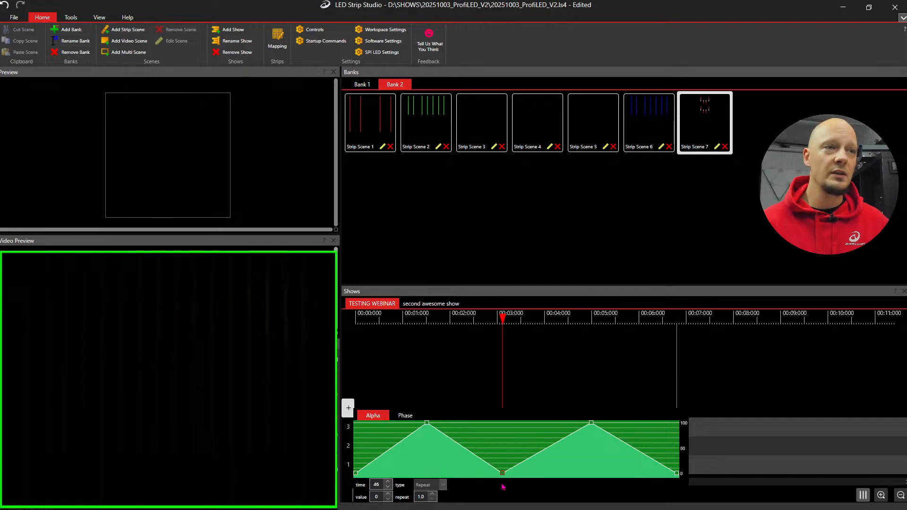
{"action": "left_click", "coordinate": [435, 365]}
{"action": "key", "text": "space"}
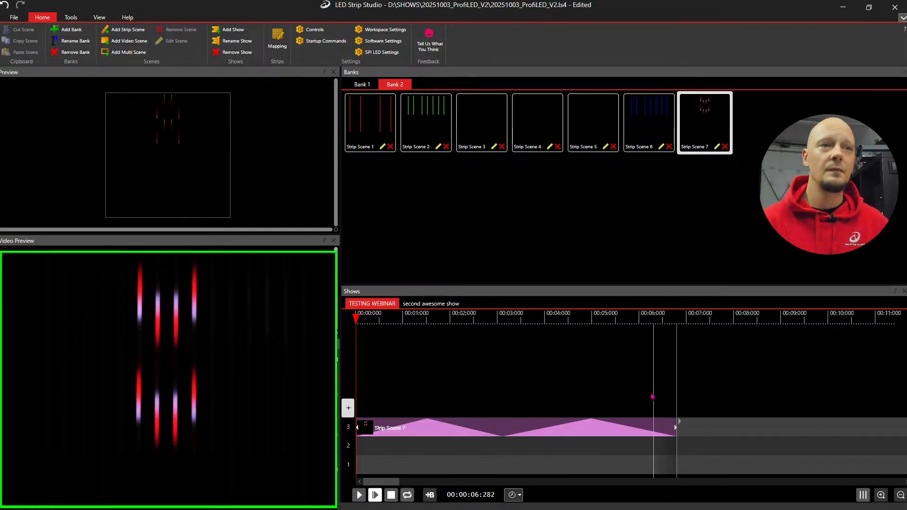
- Shorten the Strip Scene 7 clip to end at about 4 seconds and move the playhead to 1.84 seconds
{"action": "mouse_move", "coordinate": [677, 432]}
{"action": "left_mouse_down"}
{"action": "mouse_move", "coordinate": [826, 432]}
{"action": "mouse_move", "coordinate": [679, 434]}
{"action": "left_mouse_up"}
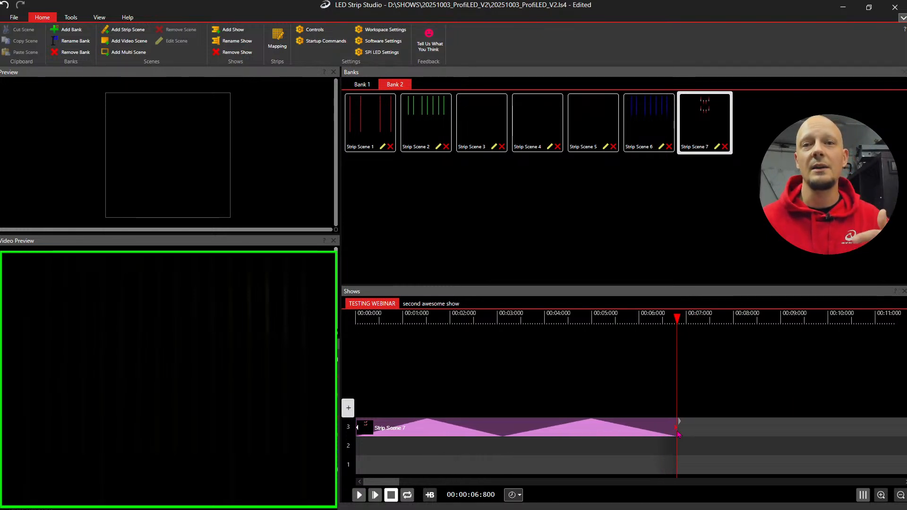
{"action": "left_click_drag", "start_coordinate": [678, 434], "coordinate": [542, 424]}
{"action": "left_click_drag", "start_coordinate": [430, 321], "coordinate": [444, 323]}
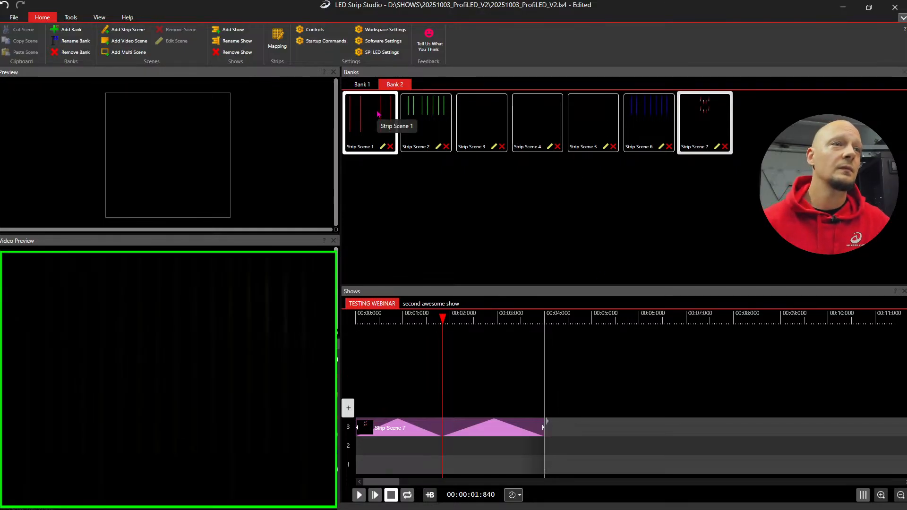
- Place Strip Scene 1 on track 2 starting at about 1.3 seconds, then play the show from just before it
{"action": "left_click", "coordinate": [375, 131]}
{"action": "left_click_drag", "start_coordinate": [375, 130], "coordinate": [418, 451]}
{"action": "left_click", "coordinate": [401, 319]}
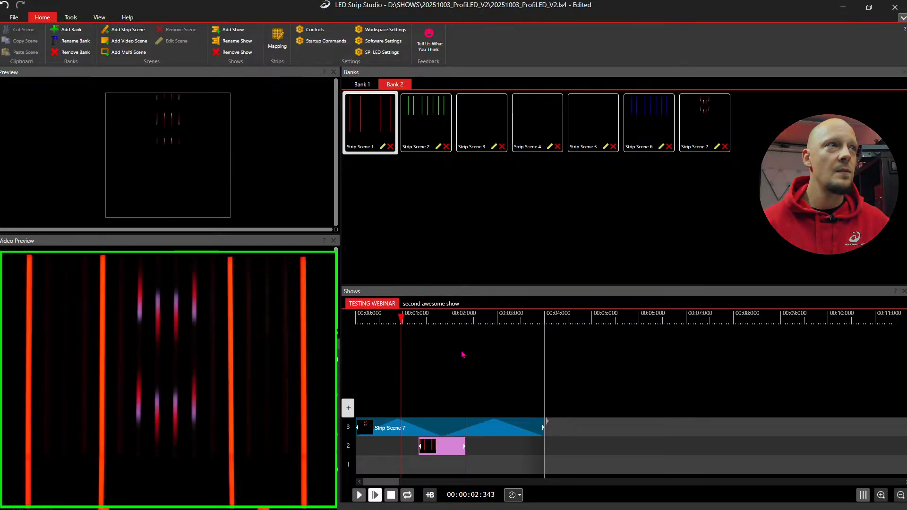
{"action": "key", "text": "space"}
- Resize the Strip Scene 1 clip on track 2 to run from 0.89 to 2.94 seconds, matching the alpha peaks of the clip above
{"action": "left_click_drag", "start_coordinate": [438, 328], "coordinate": [431, 327]}
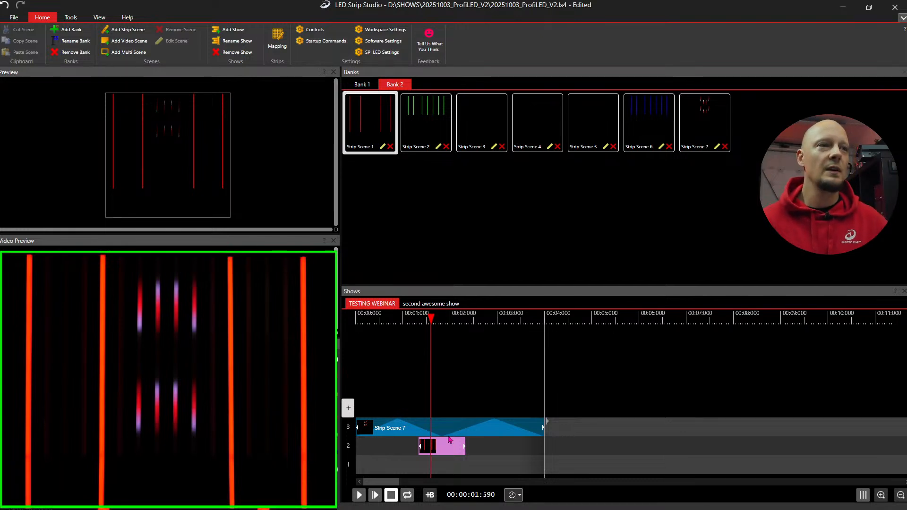
{"action": "left_click_drag", "start_coordinate": [431, 324], "coordinate": [397, 326]}
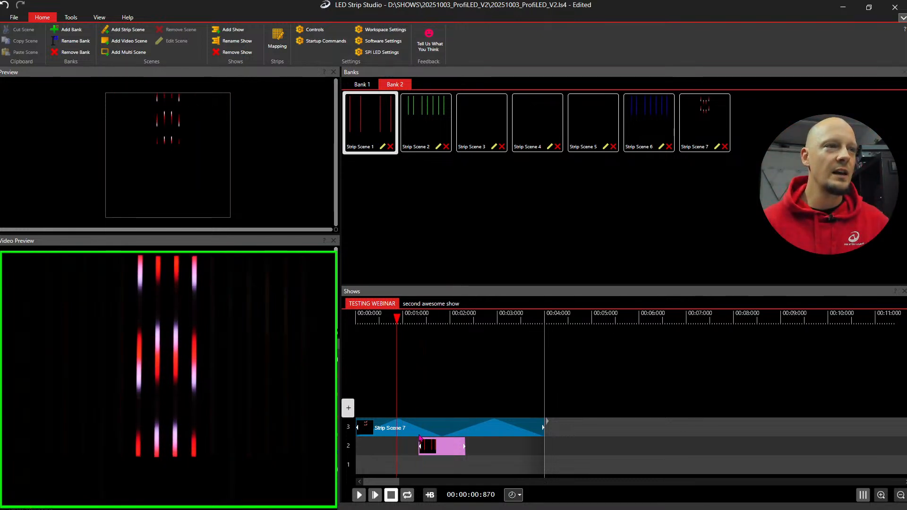
{"action": "left_click_drag", "start_coordinate": [419, 446], "coordinate": [393, 453]}
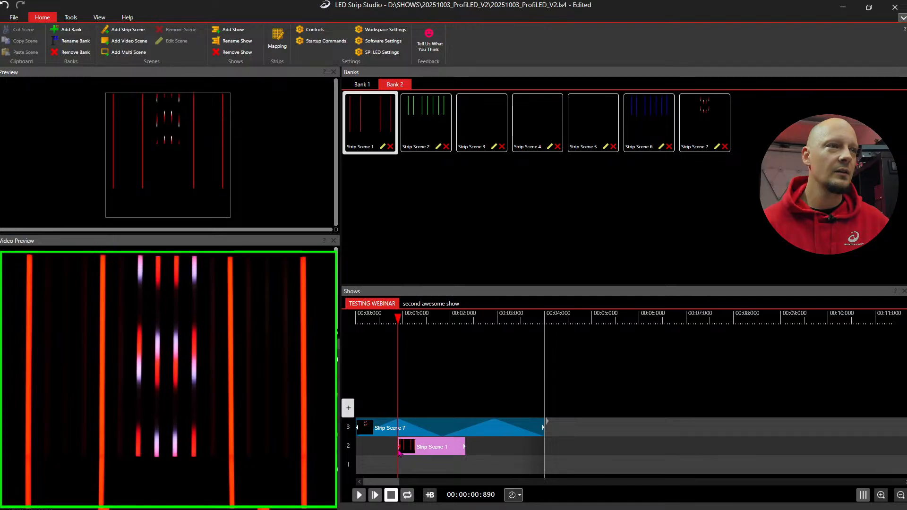
{"action": "left_click_drag", "start_coordinate": [466, 451], "coordinate": [495, 451]}
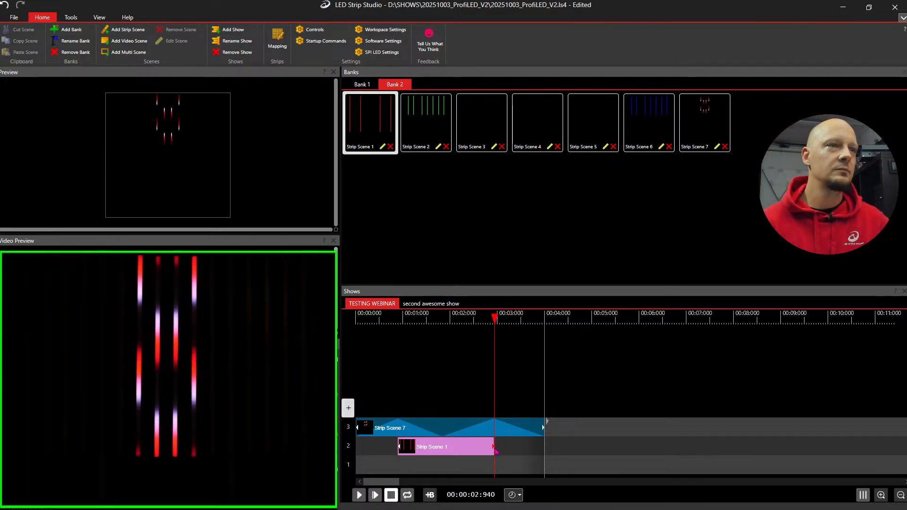
- Move the Strip Scene 7 clip to track 1, beneath the Strip Scene 1 clip, and scrub the playhead to 1.82 seconds
{"action": "left_click_drag", "start_coordinate": [418, 323], "coordinate": [455, 324]}
{"action": "left_click", "coordinate": [437, 432]}
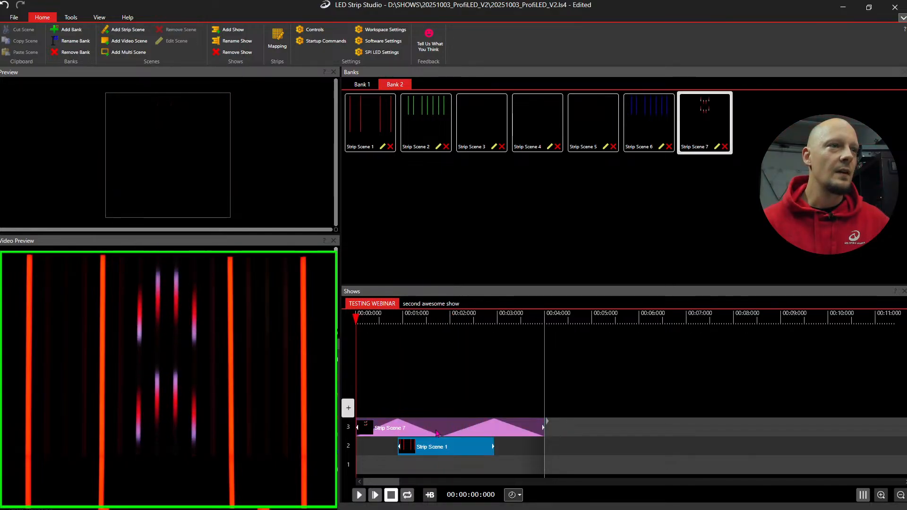
{"action": "left_click_drag", "start_coordinate": [436, 433], "coordinate": [437, 466]}
{"action": "left_click_drag", "start_coordinate": [413, 323], "coordinate": [441, 324]}
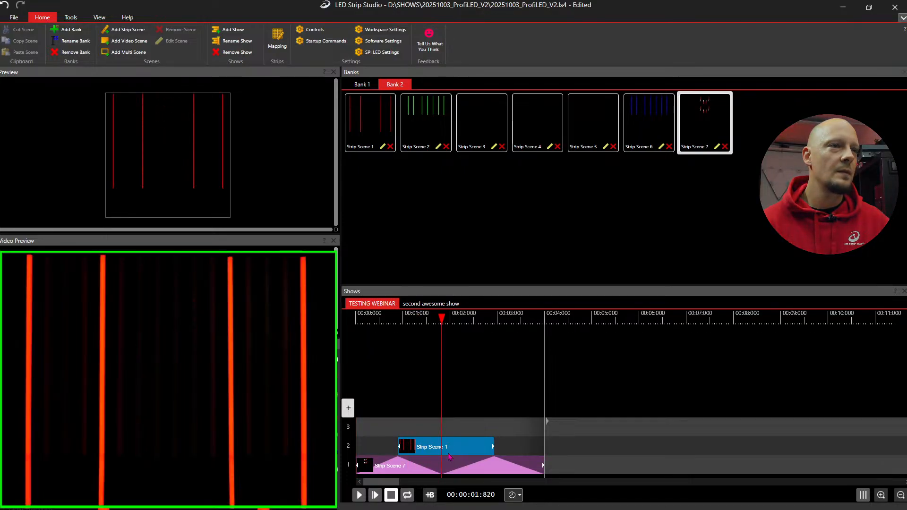
- Replace the Strip Scene 1 clip on track 2 with Video Scene 1 copy from Bank 1, starting at about 1.2 seconds
{"action": "left_click", "coordinate": [453, 447]}
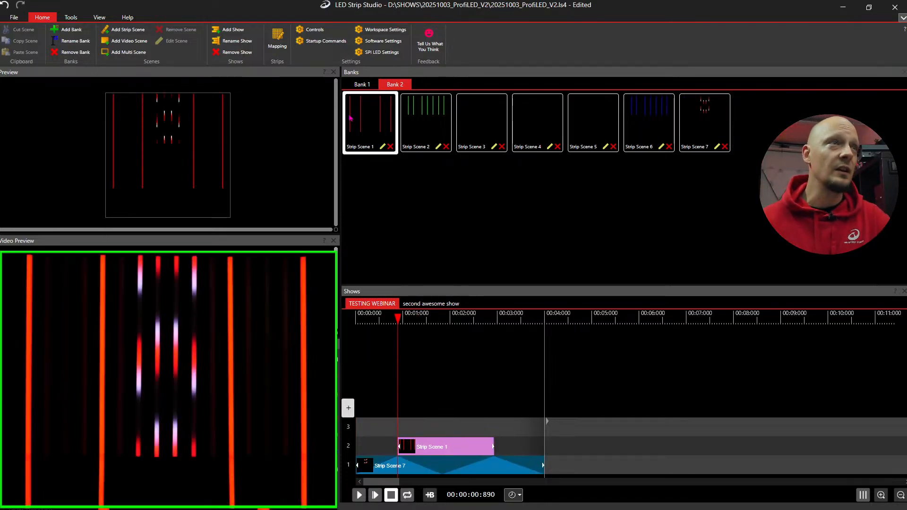
{"action": "key", "text": "Delete"}
{"action": "left_click", "coordinate": [363, 84]}
{"action": "left_click", "coordinate": [370, 120]}
{"action": "left_click", "coordinate": [479, 126]}
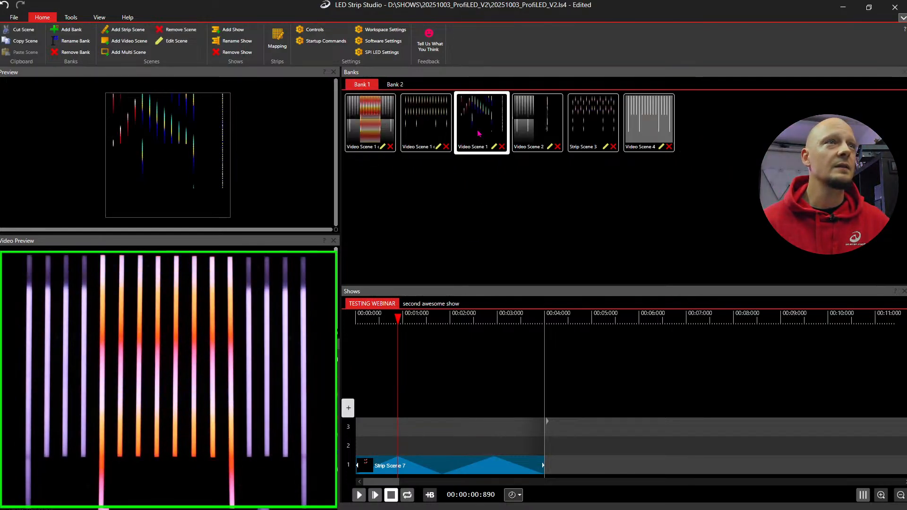
{"action": "left_click", "coordinate": [426, 135]}
{"action": "left_click_drag", "start_coordinate": [426, 135], "coordinate": [461, 429]}
- Play the show from 1.1 seconds and scrub through the overlap of the two clips to 2.07 seconds
{"action": "left_click", "coordinate": [425, 324]}
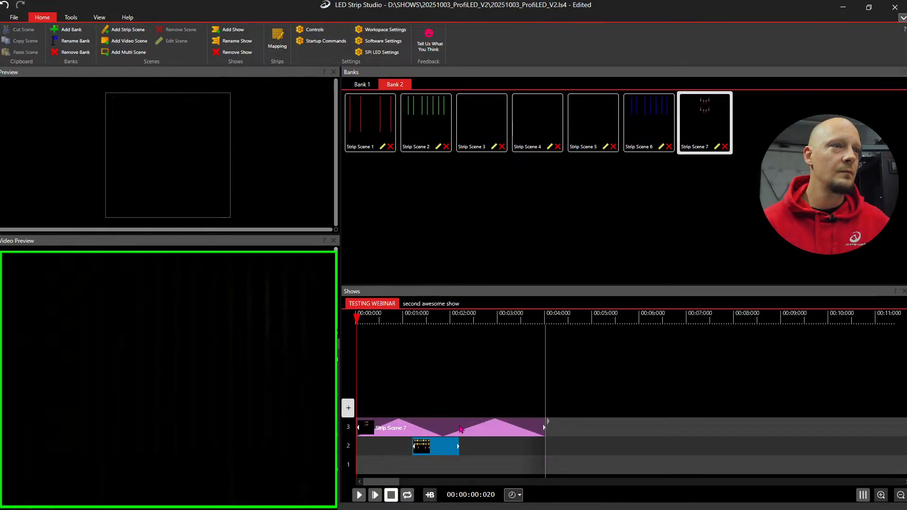
{"action": "left_click_drag", "start_coordinate": [420, 317], "coordinate": [409, 318]}
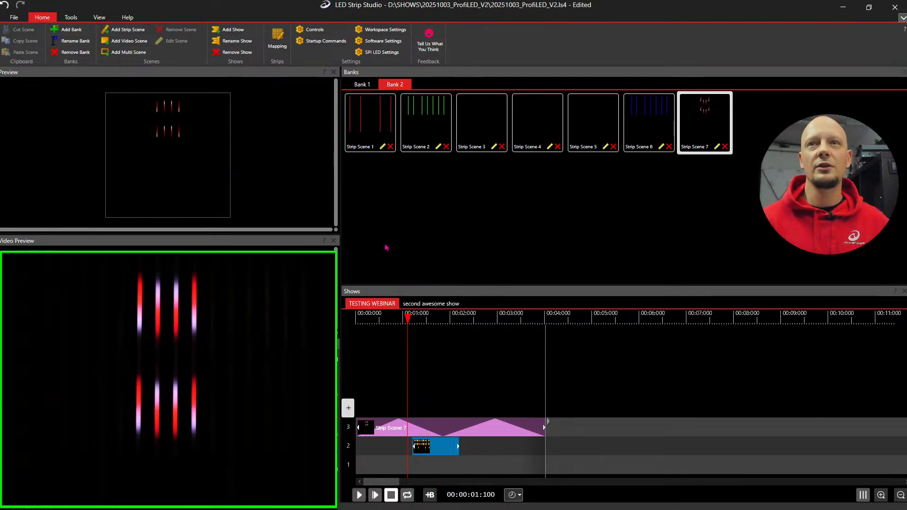
{"action": "key", "text": "space"}
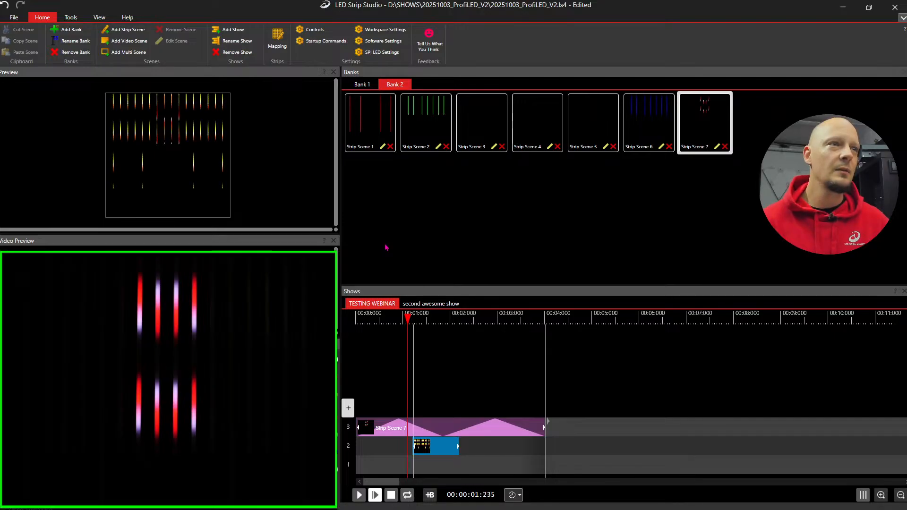
{"action": "key", "text": "space"}
{"action": "left_click", "coordinate": [411, 317]}
{"action": "left_click_drag", "start_coordinate": [414, 332], "coordinate": [455, 333]}
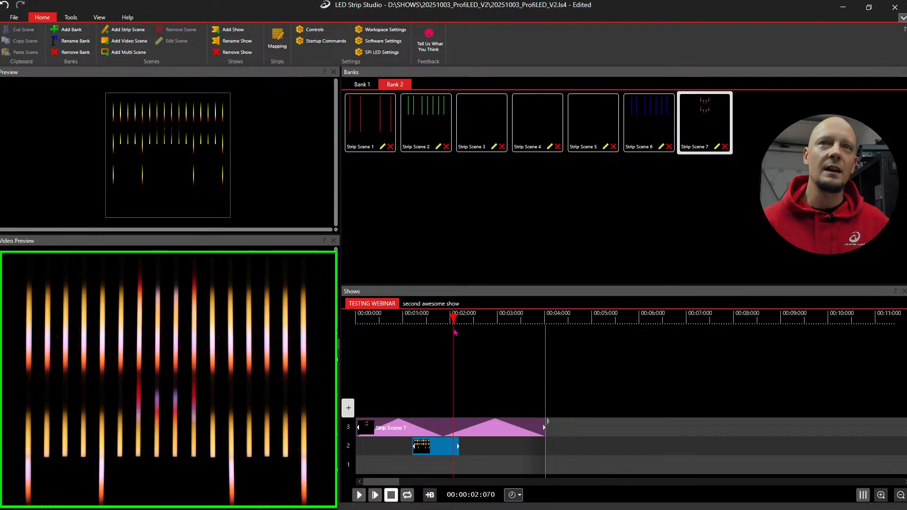
- Extend the Video Scene 1 copy clip to end at about 2.9 seconds and shift the Strip Scene 7 clip to start at 0.92 seconds
{"action": "left_click_drag", "start_coordinate": [457, 440], "coordinate": [492, 446]}
{"action": "left_click", "coordinate": [429, 320]}
{"action": "left_click_drag", "start_coordinate": [433, 321], "coordinate": [450, 332]}
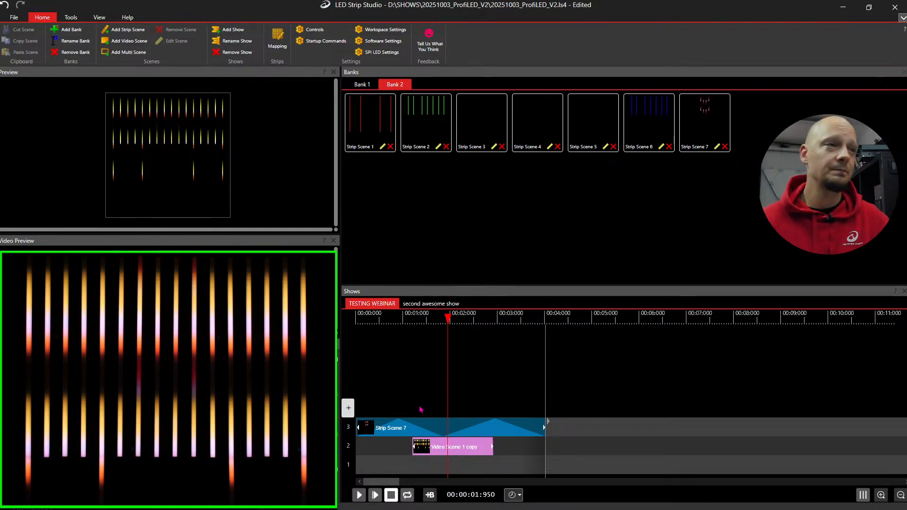
{"action": "left_click", "coordinate": [455, 431]}
{"action": "left_click_drag", "start_coordinate": [445, 433], "coordinate": [487, 433]}
- In the Strip Scene 7 clip's alpha graph, move both peaks and the dip earlier, raise the dip, lower the first peak, and set the second to time 58, value 88
{"action": "right_click", "coordinate": [473, 431]}
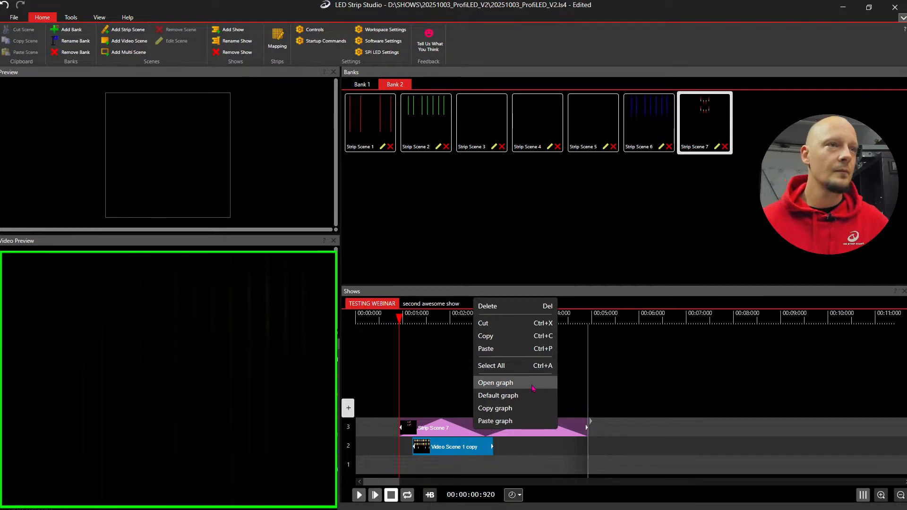
{"action": "left_click", "coordinate": [532, 383]}
{"action": "left_click_drag", "start_coordinate": [537, 427], "coordinate": [509, 428]}
{"action": "left_click_drag", "start_coordinate": [440, 424], "coordinate": [431, 425]}
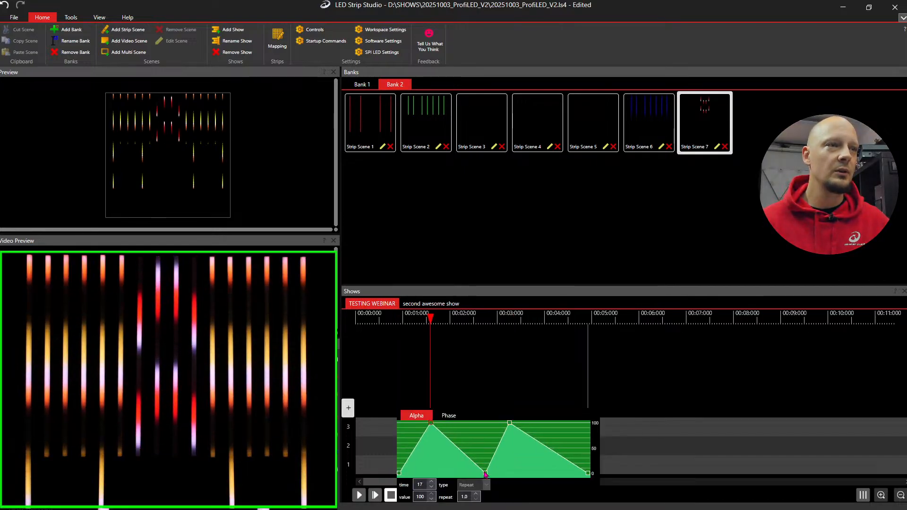
{"action": "left_click_drag", "start_coordinate": [486, 474], "coordinate": [466, 456]}
{"action": "left_click", "coordinate": [431, 425]}
{"action": "left_click_drag", "start_coordinate": [431, 428], "coordinate": [429, 433]}
{"action": "left_click_drag", "start_coordinate": [510, 424], "coordinate": [509, 429]}
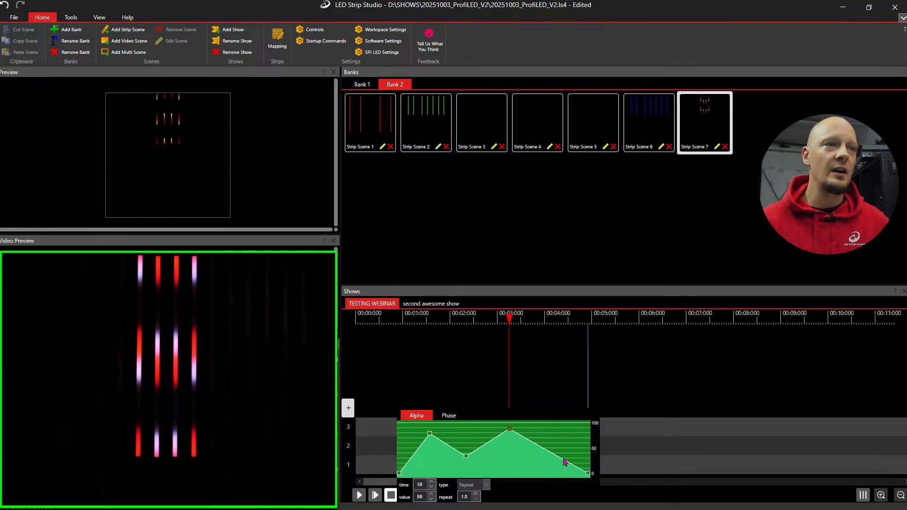
- Add an alpha point between the second peak and the end of the graph at time 78, value 70
{"action": "left_click_drag", "start_coordinate": [551, 457], "coordinate": [558, 438]}
{"action": "left_click_drag", "start_coordinate": [546, 439], "coordinate": [550, 437]}
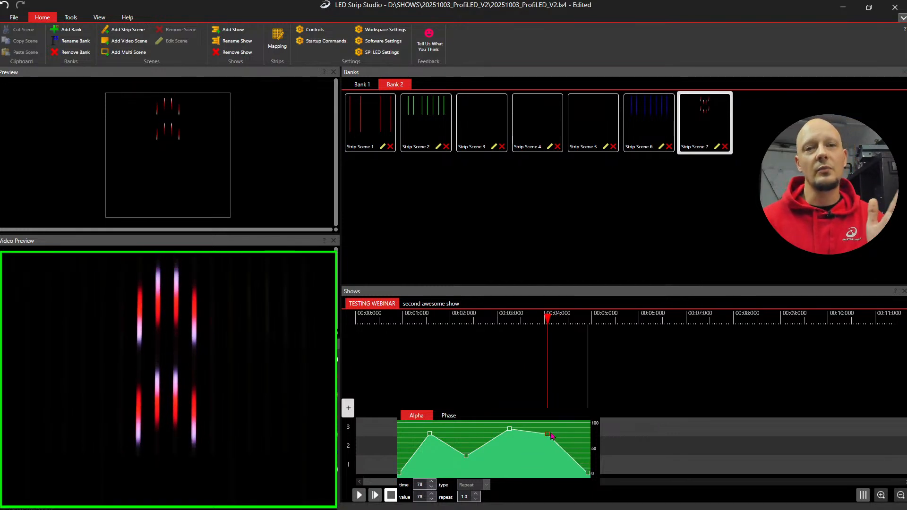
{"action": "mouse_move", "coordinate": [550, 435]}
{"action": "left_mouse_down"}
{"action": "mouse_move", "coordinate": [566, 442]}
{"action": "mouse_move", "coordinate": [556, 439]}
{"action": "left_mouse_up"}
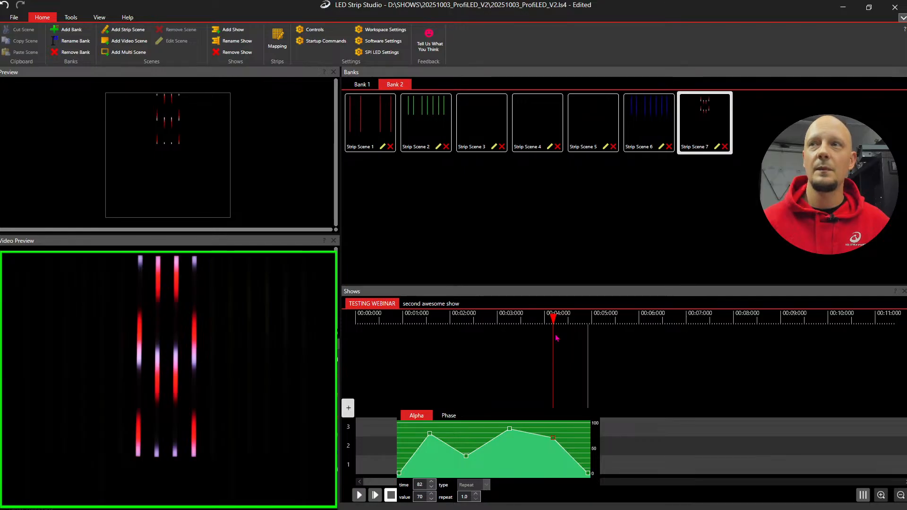
{"action": "mouse_move", "coordinate": [555, 442]}
{"action": "left_mouse_down"}
{"action": "mouse_move", "coordinate": [583, 442]}
{"action": "mouse_move", "coordinate": [539, 442]}
{"action": "mouse_move", "coordinate": [569, 442]}
{"action": "mouse_move", "coordinate": [541, 442]}
{"action": "mouse_move", "coordinate": [549, 442]}
{"action": "left_mouse_up"}
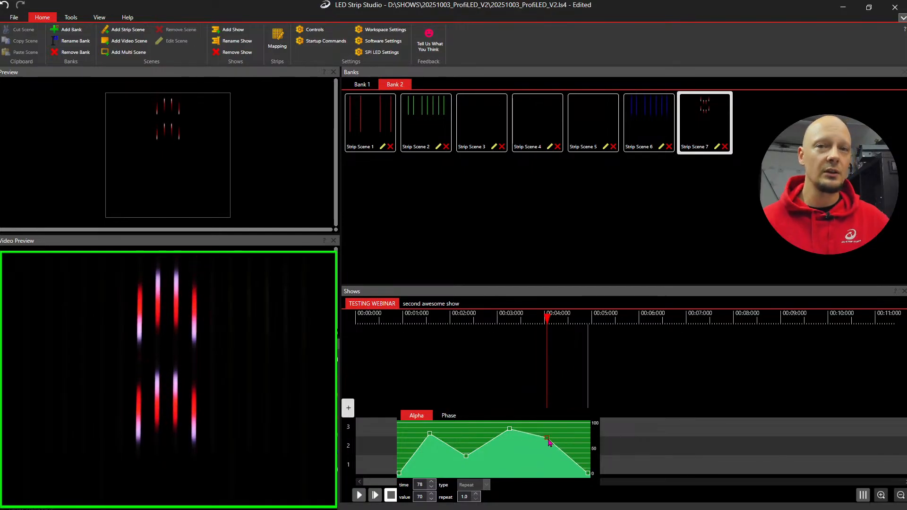
- Convert the alpha point at time 78 to a curve, pull its handle slightly down, and play the show from about 3.7 seconds
{"action": "right_click", "coordinate": [549, 441]}
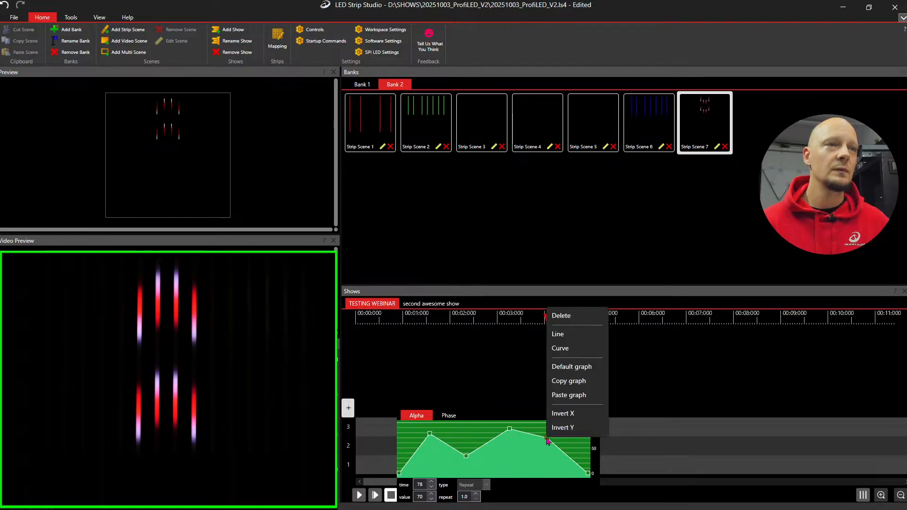
{"action": "left_click", "coordinate": [578, 350]}
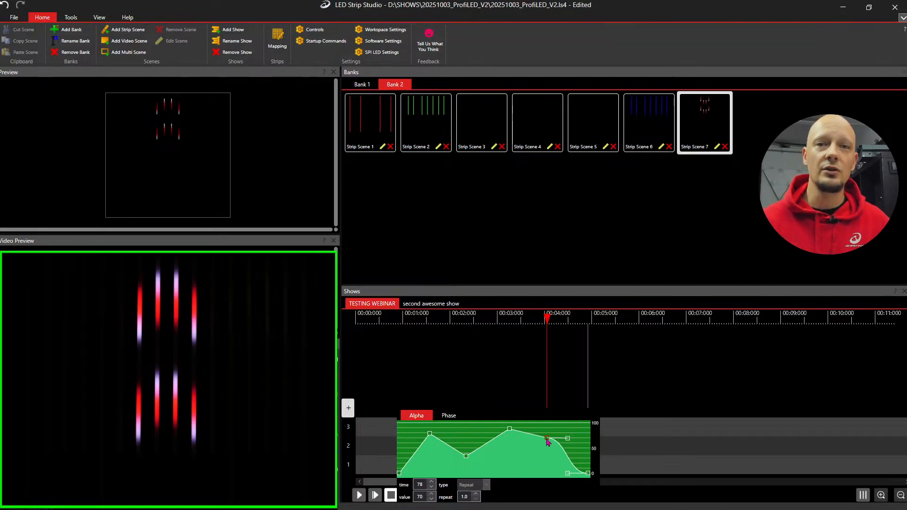
{"action": "left_click_drag", "start_coordinate": [567, 438], "coordinate": [567, 444]}
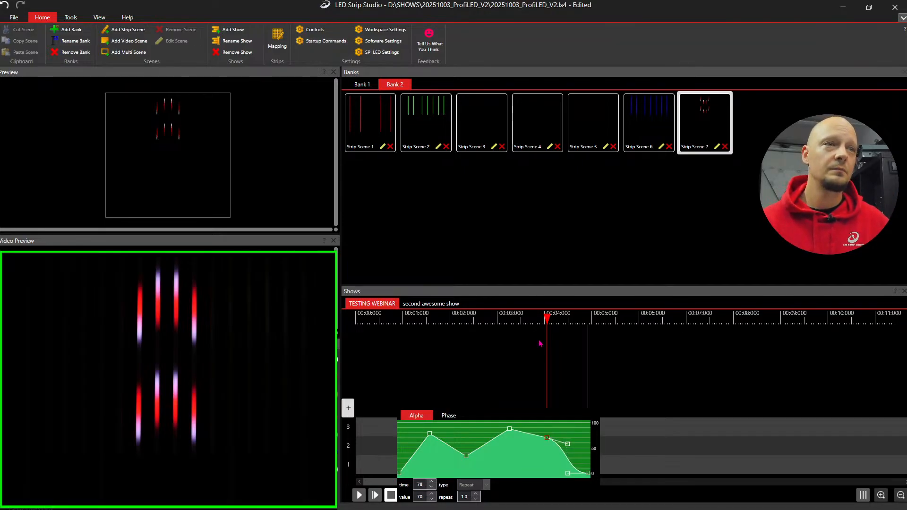
{"action": "left_click_drag", "start_coordinate": [543, 325], "coordinate": [532, 324]}
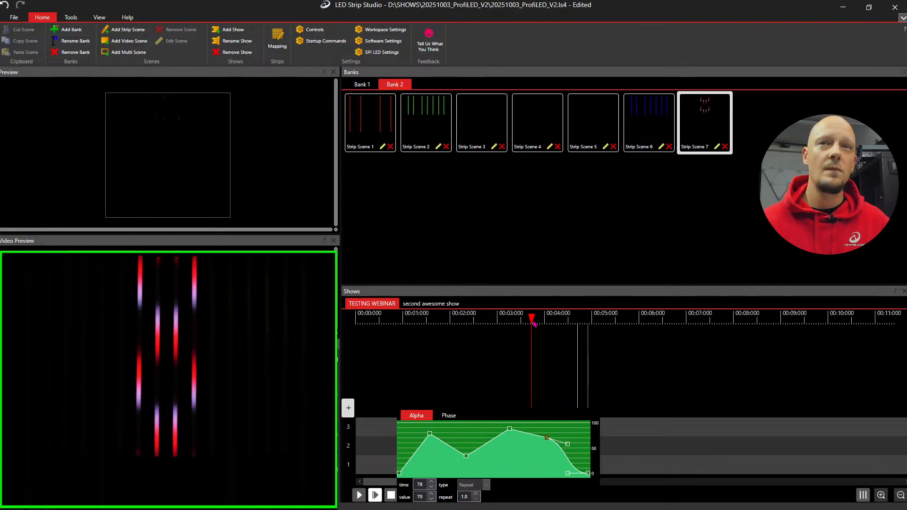
- Switch the last added alpha point to a straight line and move it to time 81, value 70
{"action": "right_click", "coordinate": [548, 437]}
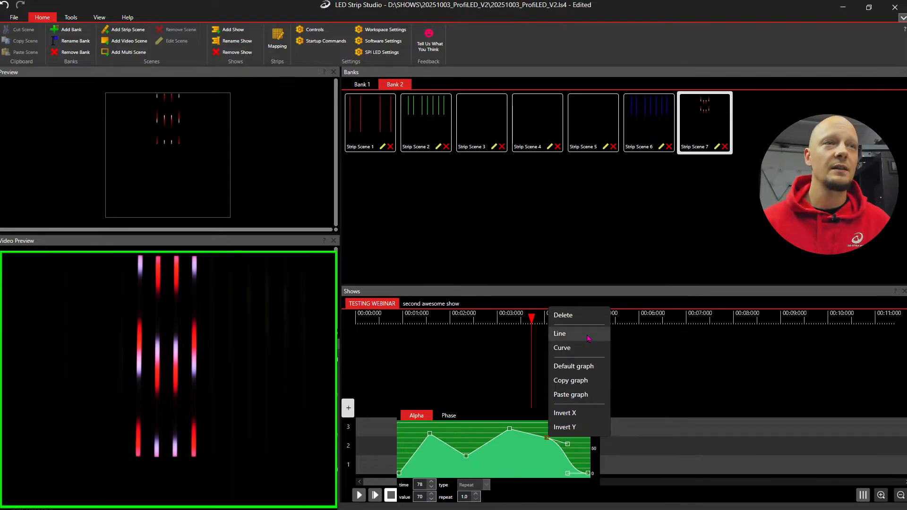
{"action": "left_click", "coordinate": [559, 334]}
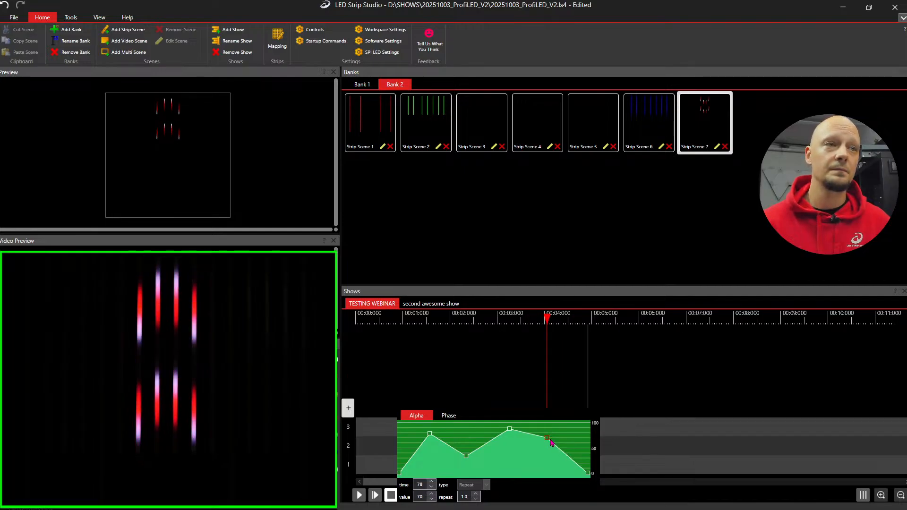
{"action": "left_click_drag", "start_coordinate": [550, 442], "coordinate": [554, 441]}
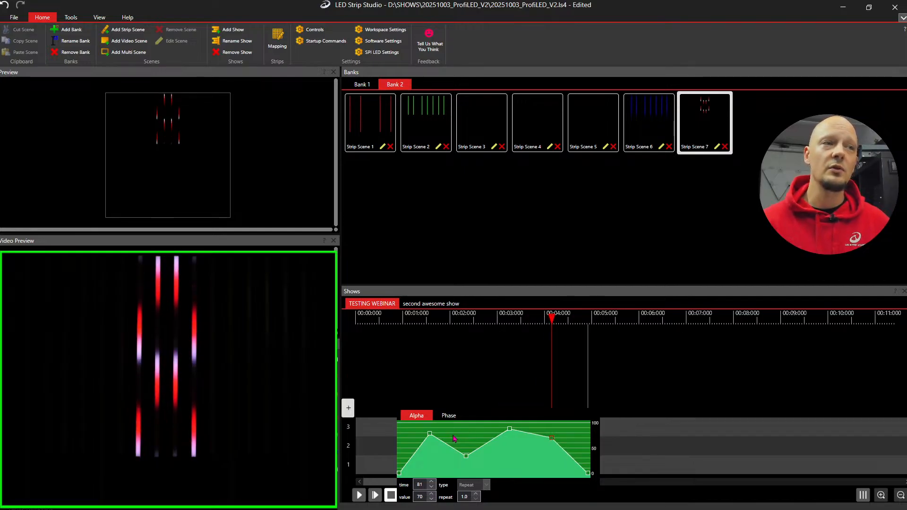
- Close the alpha graph and delete the Strip Scene 7 and Video Scene 1 copy clips from the show timeline
{"action": "left_click_drag", "start_coordinate": [502, 318], "coordinate": [472, 321]}
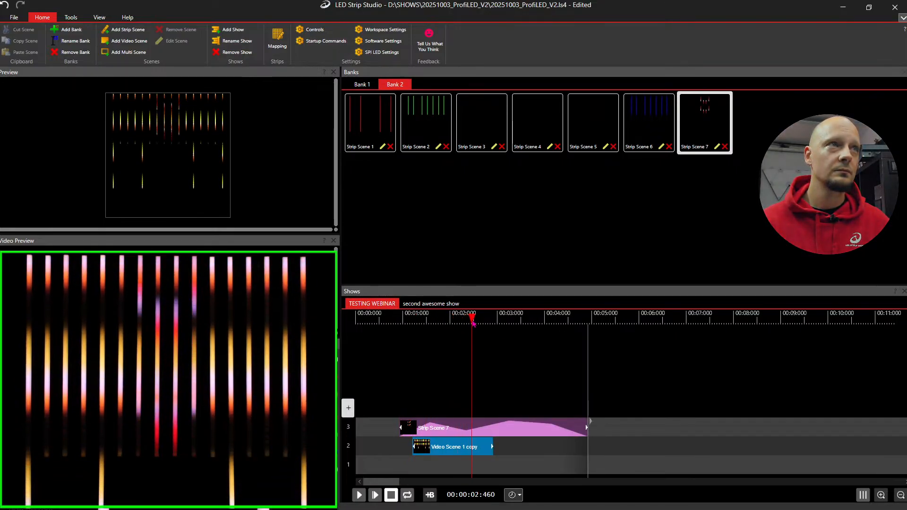
{"action": "key", "text": "Delete"}
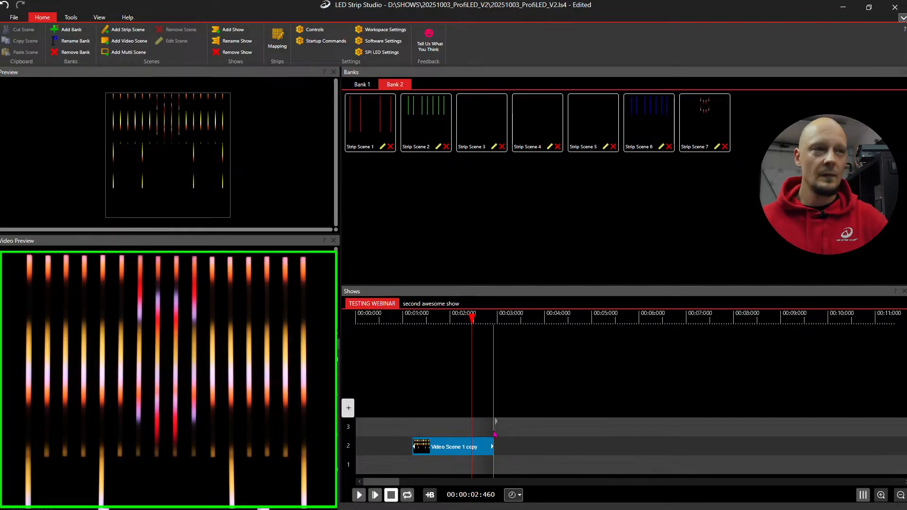
{"action": "left_click", "coordinate": [412, 446]}
{"action": "key", "text": "Delete"}
{"action": "left_click", "coordinate": [519, 494]}
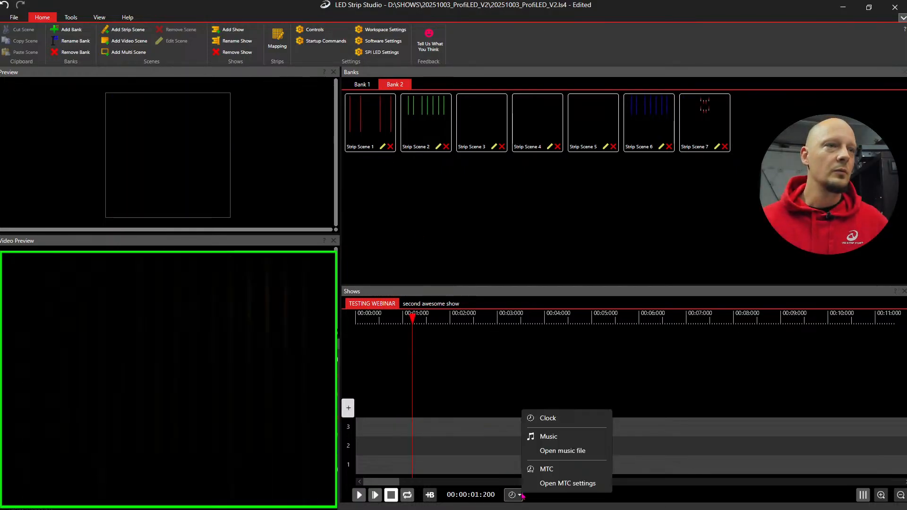
{"action": "left_click", "coordinate": [555, 418]}
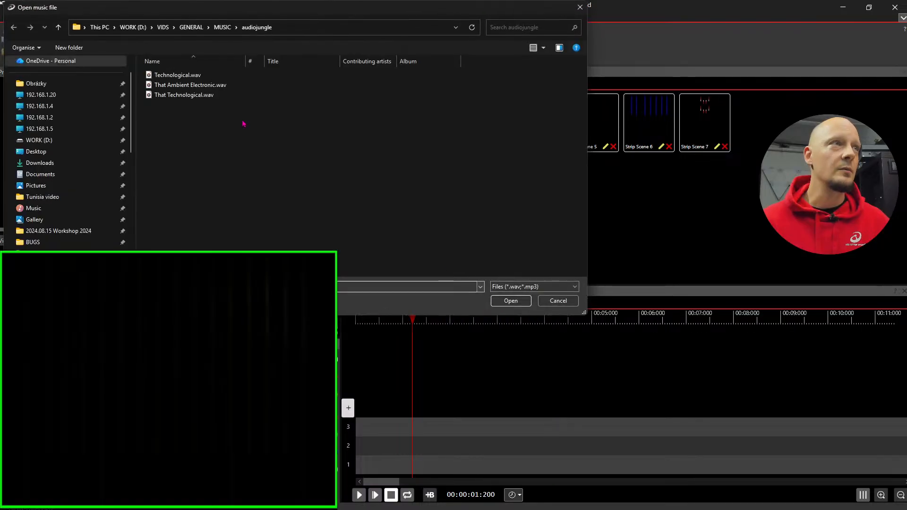
{"action": "left_click_drag", "start_coordinate": [339, 11], "coordinate": [550, 61]}
{"action": "left_click", "coordinate": [768, 347]}
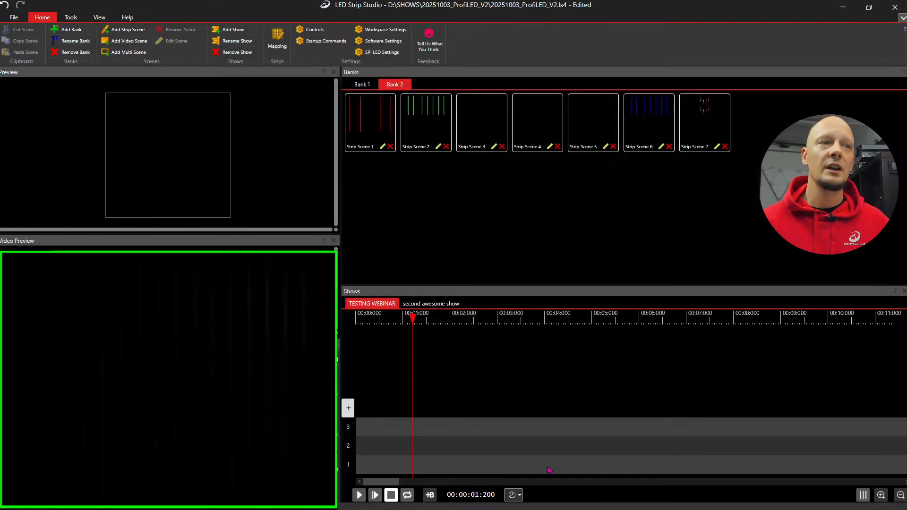
- Load That Technological.wav from the audiojungle folder as the show's music, creating a new wav file with the correct format
{"action": "left_click", "coordinate": [519, 494]}
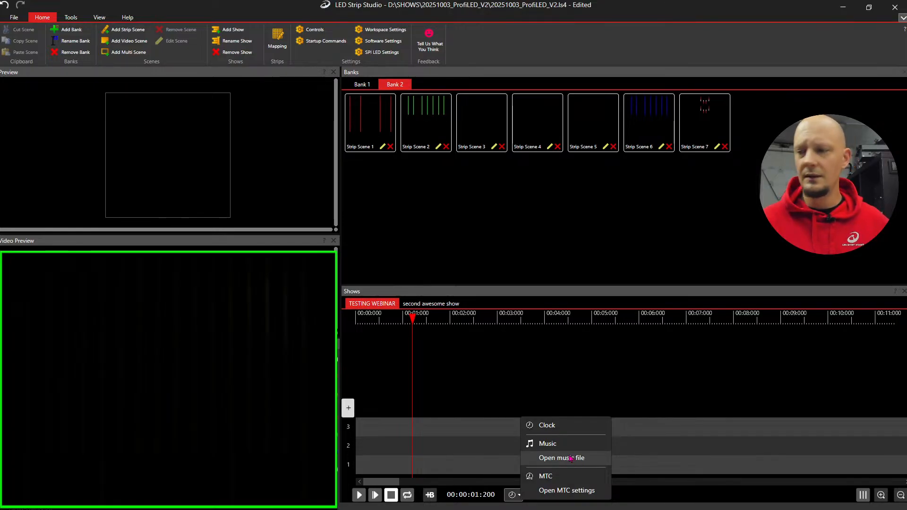
{"action": "left_click", "coordinate": [571, 459]}
{"action": "left_click", "coordinate": [392, 133]}
{"action": "left_click", "coordinate": [390, 145]}
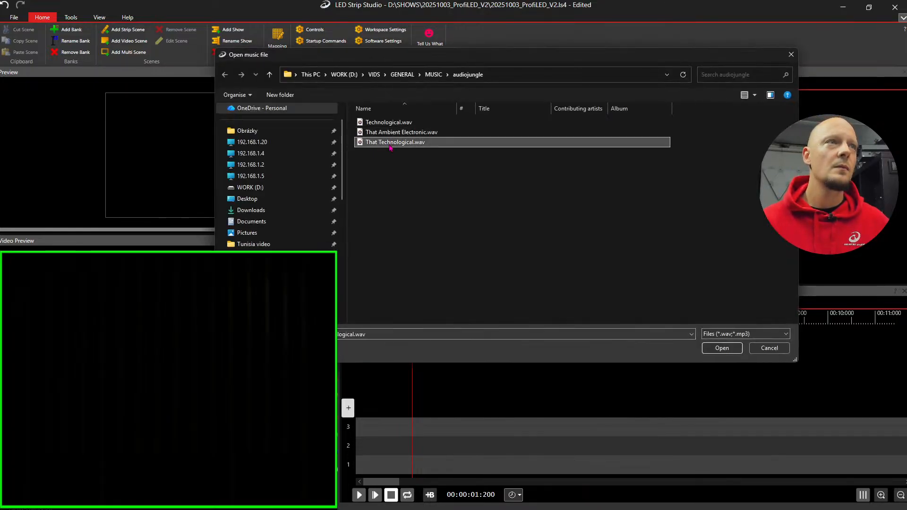
{"action": "left_click", "coordinate": [722, 347]}
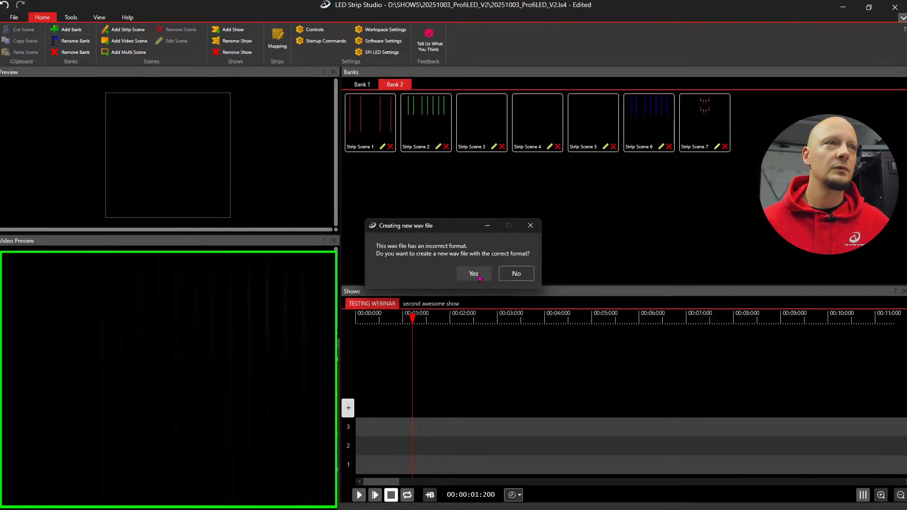
{"action": "left_click", "coordinate": [479, 278]}
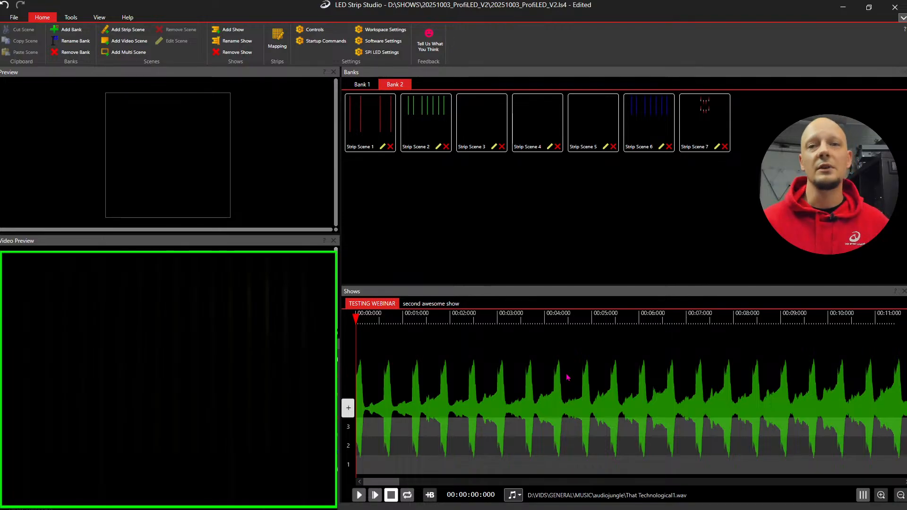
- Examine the music waveform over its full length and up close, and play the show from about 1.1 seconds
{"action": "left_click", "coordinate": [899, 496]}
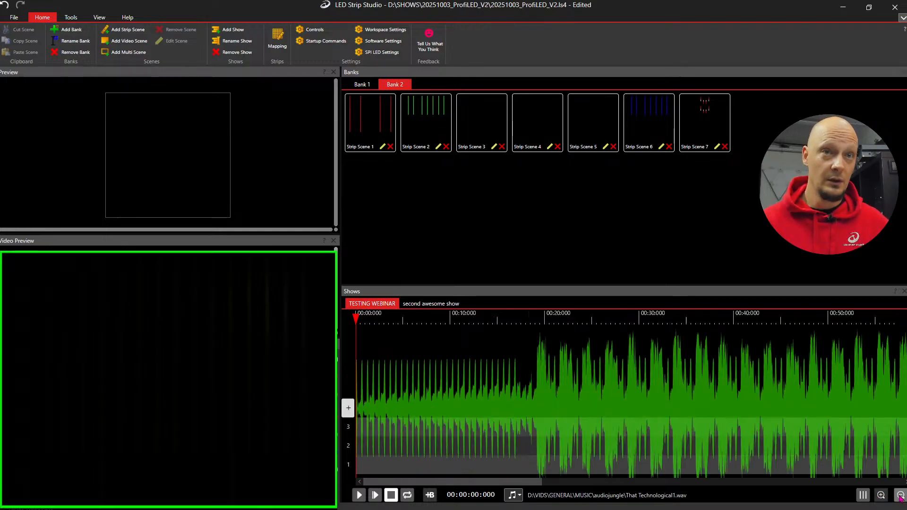
{"action": "left_click", "coordinate": [899, 496]}
{"action": "left_click", "coordinate": [899, 496]}
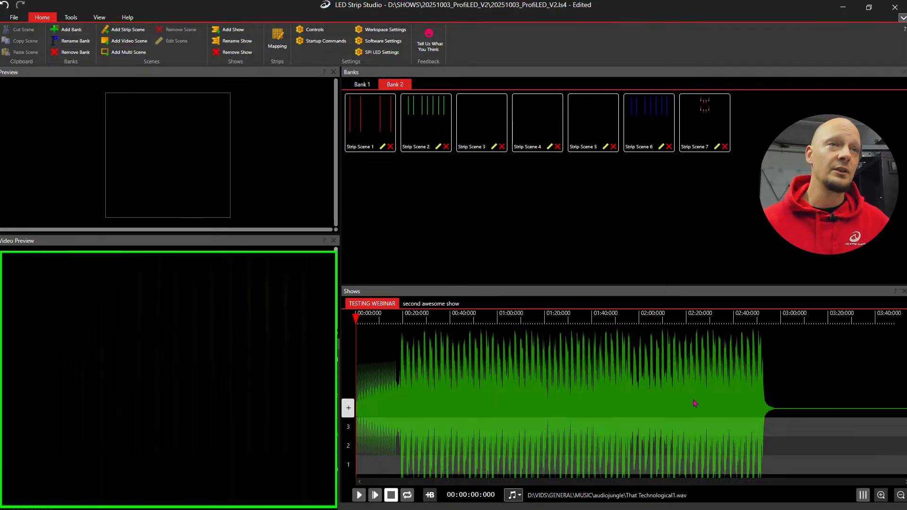
{"action": "left_click", "coordinate": [881, 495]}
{"action": "left_click", "coordinate": [881, 495]}
{"action": "left_click", "coordinate": [880, 495]}
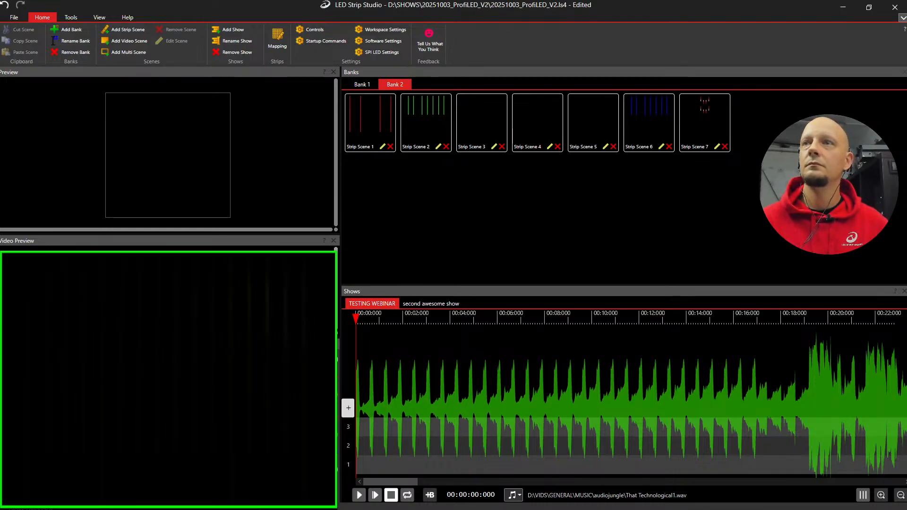
{"action": "left_click_drag", "start_coordinate": [404, 324], "coordinate": [382, 325]}
{"action": "key", "text": "space"}
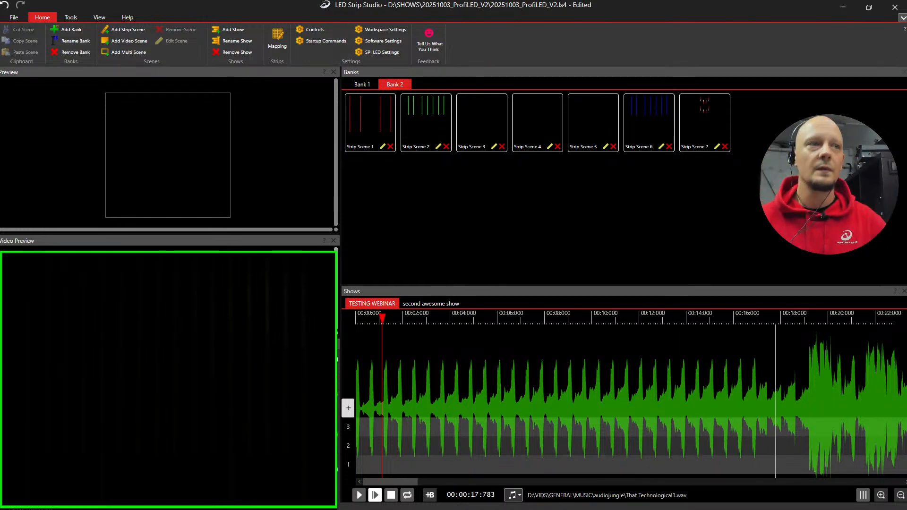
- Stop the show, inspect the music beats near 1.2 and 4.3 seconds, and return the playhead to the start
{"action": "key", "text": "space"}
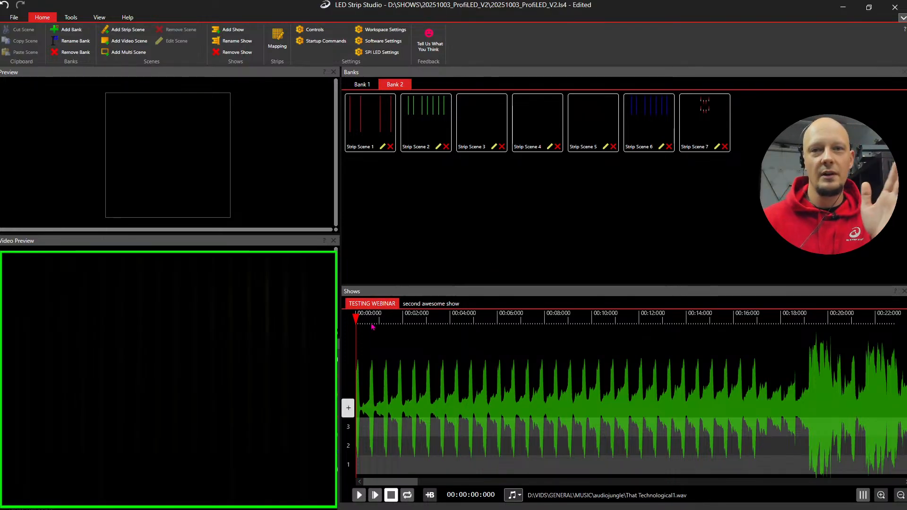
{"action": "left_click_drag", "start_coordinate": [373, 323], "coordinate": [385, 323]}
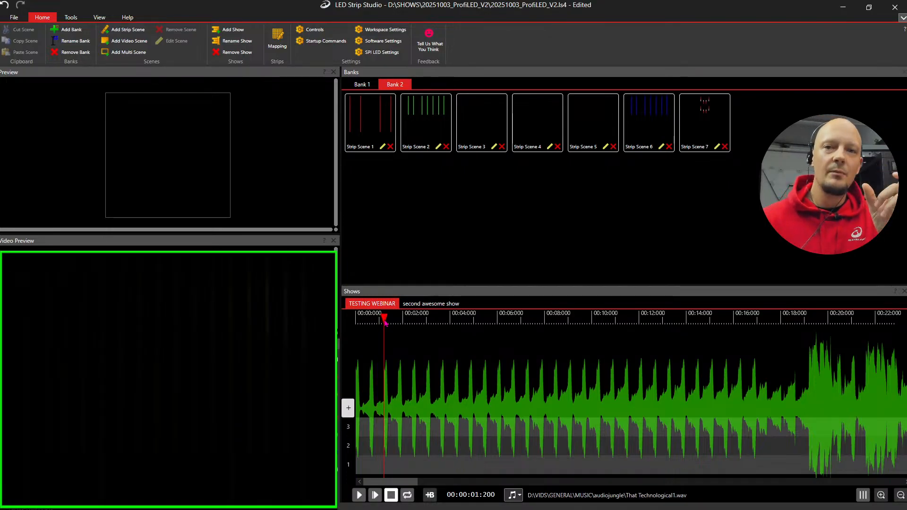
{"action": "left_click", "coordinate": [458, 320]}
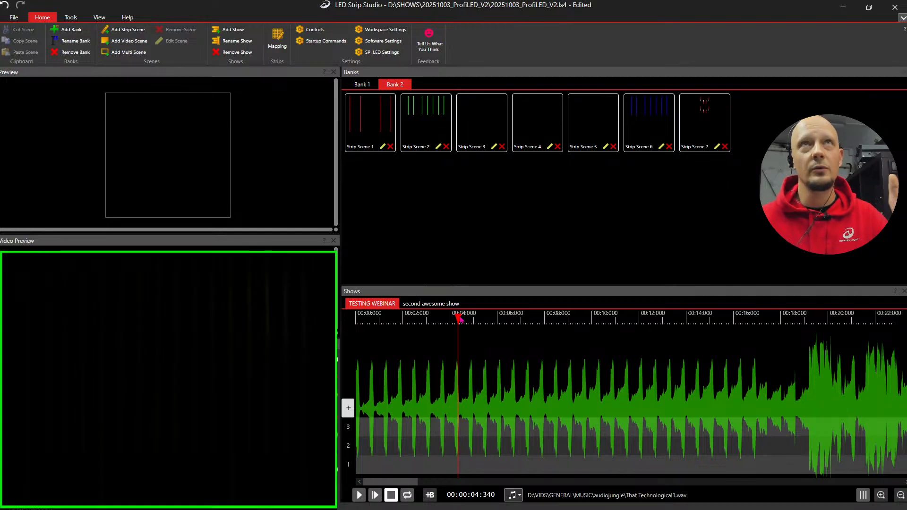
{"action": "left_click_drag", "start_coordinate": [458, 320], "coordinate": [344, 346]}
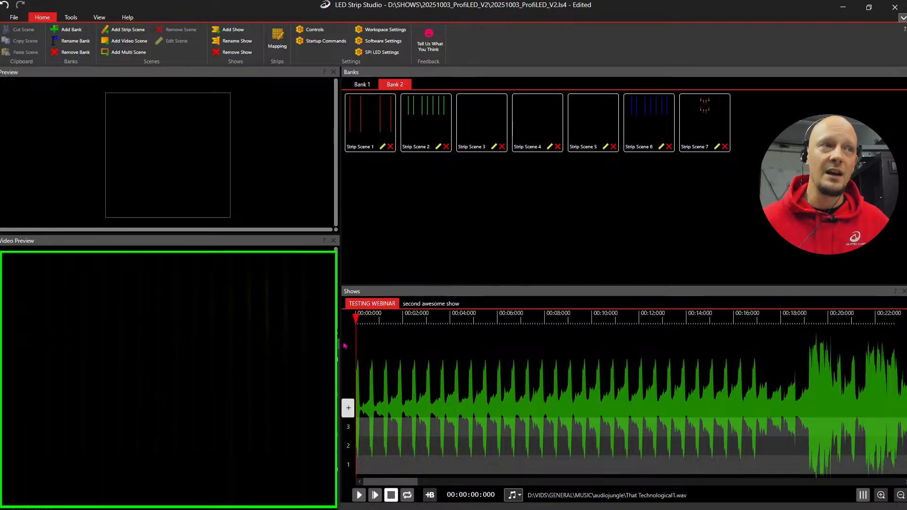
- Place Strip Scene 1 at the start of track 1 and shorten it to 0.185 seconds to match the first beat
{"action": "left_click", "coordinate": [367, 126]}
{"action": "left_click_drag", "start_coordinate": [390, 142], "coordinate": [364, 466]}
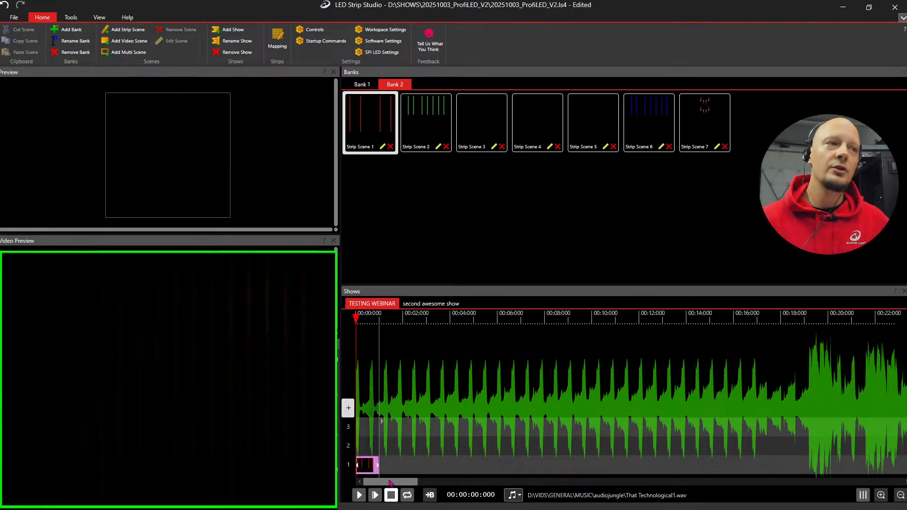
{"action": "left_click", "coordinate": [881, 495]}
{"action": "left_click", "coordinate": [881, 496]}
{"action": "left_click_drag", "start_coordinate": [450, 467], "coordinate": [373, 467]}
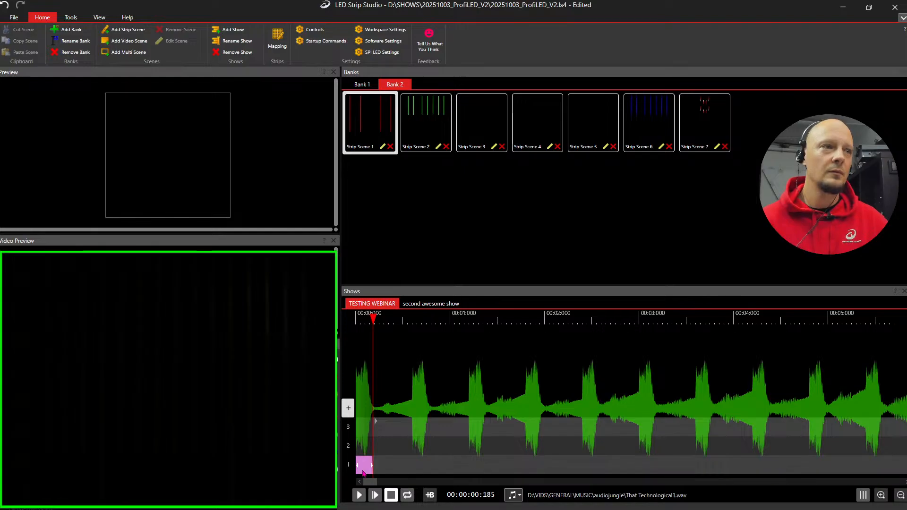
- Copy the short Strip Scene 1 clip onto the next five beats of track 1, from about 0.6 to 3.0 seconds
{"action": "left_click", "coordinate": [363, 472]}
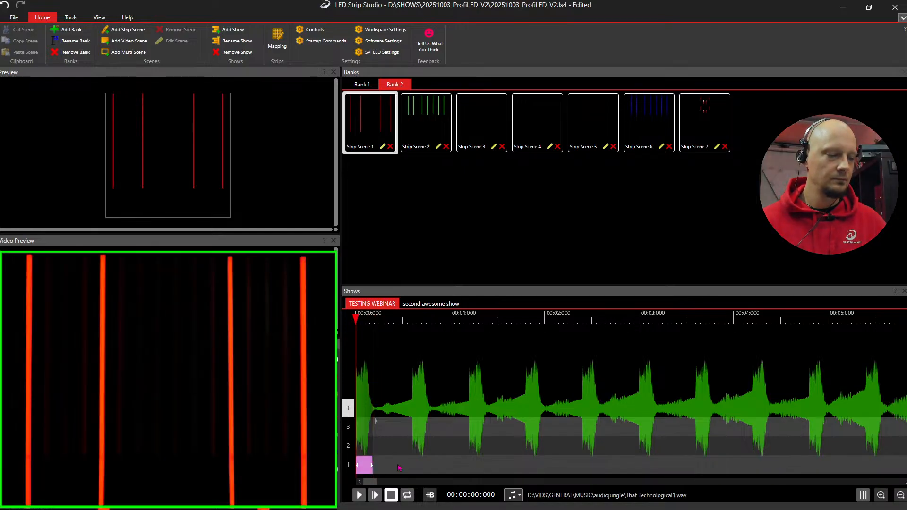
{"action": "left_click", "coordinate": [421, 466]}
{"action": "left_click", "coordinate": [410, 468]}
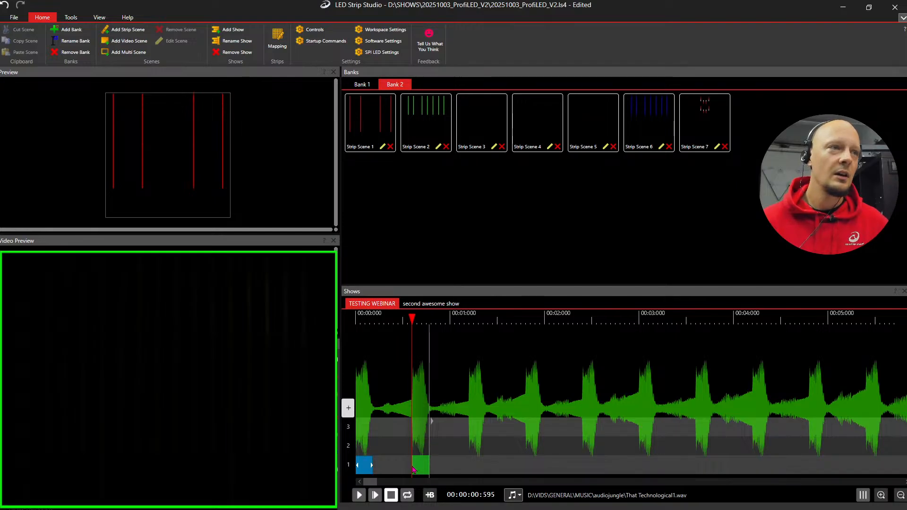
{"action": "left_click", "coordinate": [413, 468]}
{"action": "left_click", "coordinate": [470, 469]}
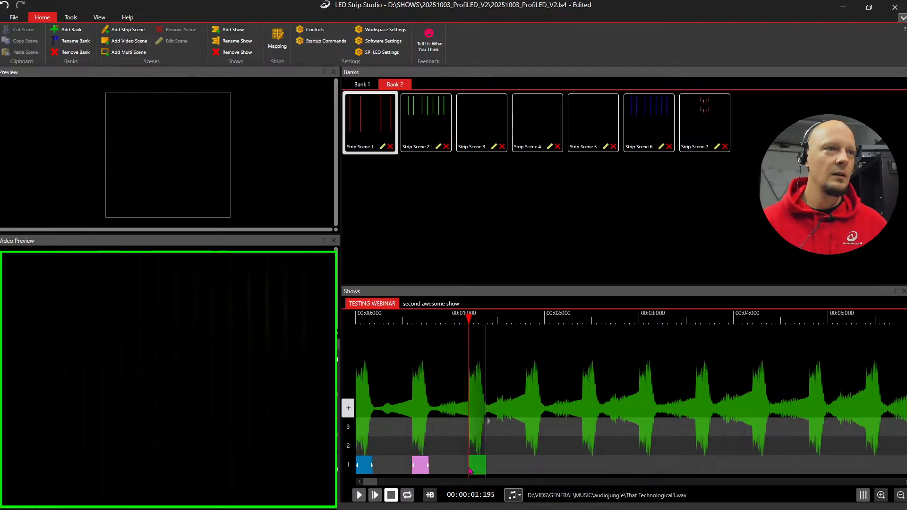
{"action": "left_click", "coordinate": [470, 469]}
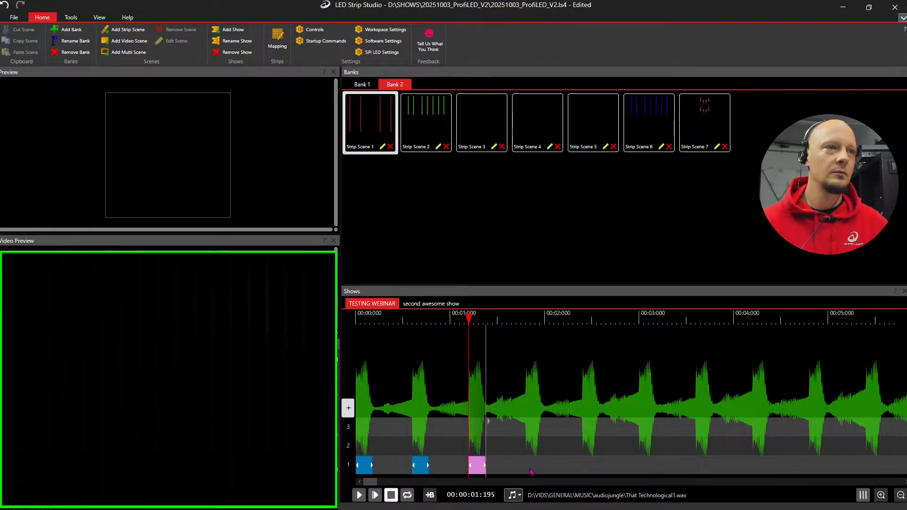
{"action": "left_click", "coordinate": [528, 469]}
{"action": "left_click", "coordinate": [528, 469]}
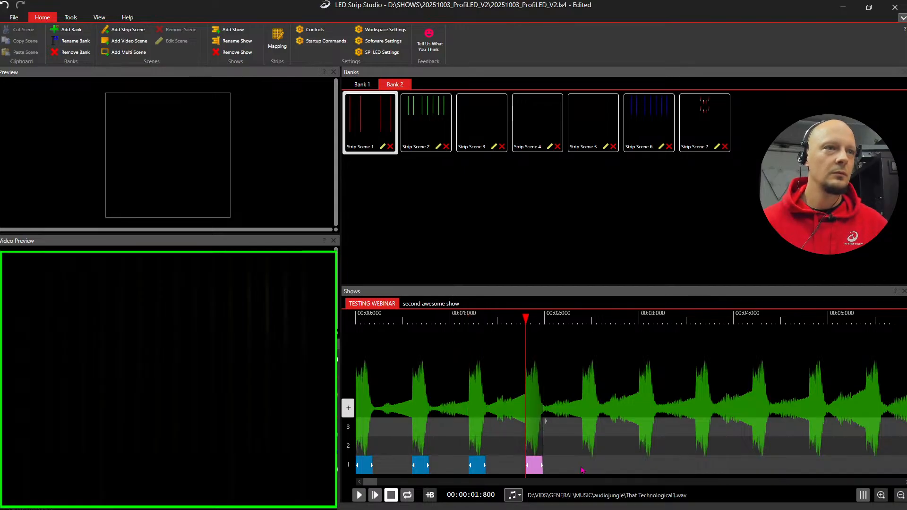
{"action": "left_click_drag", "start_coordinate": [599, 471], "coordinate": [639, 475]}
{"action": "left_click", "coordinate": [583, 471]}
{"action": "left_click", "coordinate": [640, 474]}
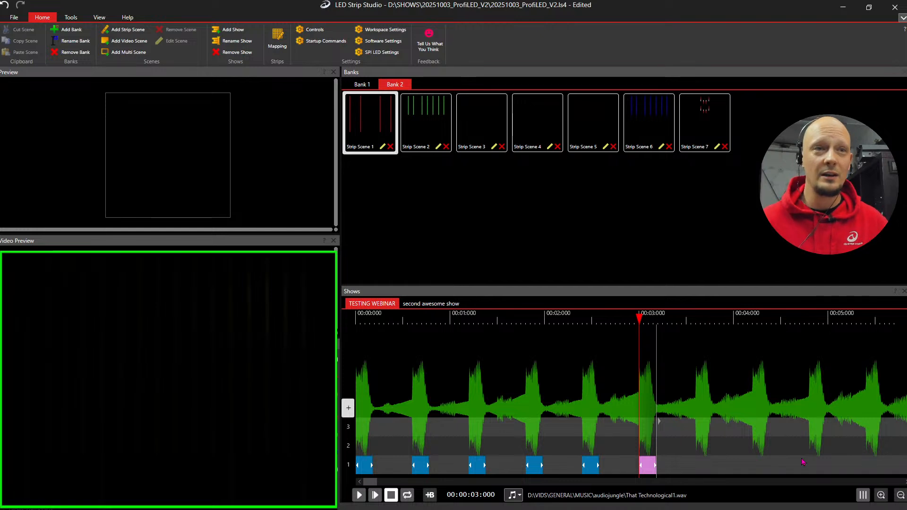
- Copy all six Strip Scene 1 clips and paste them on track 1 starting at 3.64 seconds
{"action": "left_click", "coordinate": [900, 495]}
{"action": "left_click", "coordinate": [899, 495]}
{"action": "left_click_drag", "start_coordinate": [457, 460], "coordinate": [357, 475]}
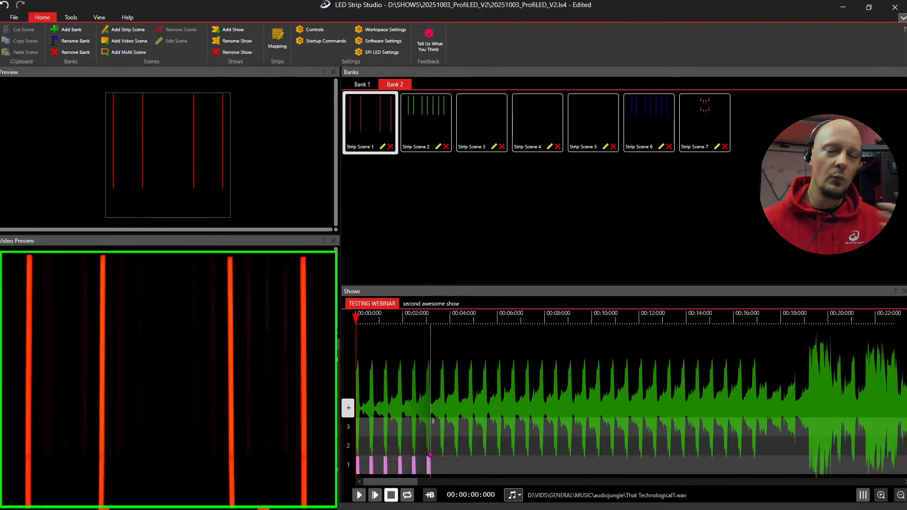
{"action": "left_click", "coordinate": [439, 471]}
{"action": "key", "text": "ctrl+v"}
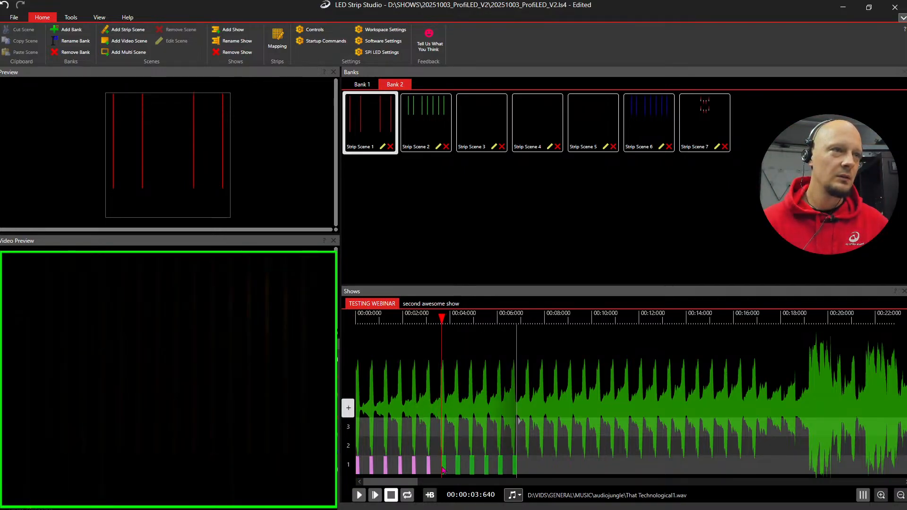
- Play the show from the start to check the beat clips against the music, stop it, and set the playhead to 0.38 seconds
{"action": "key", "text": "Home"}
{"action": "key", "text": "space"}
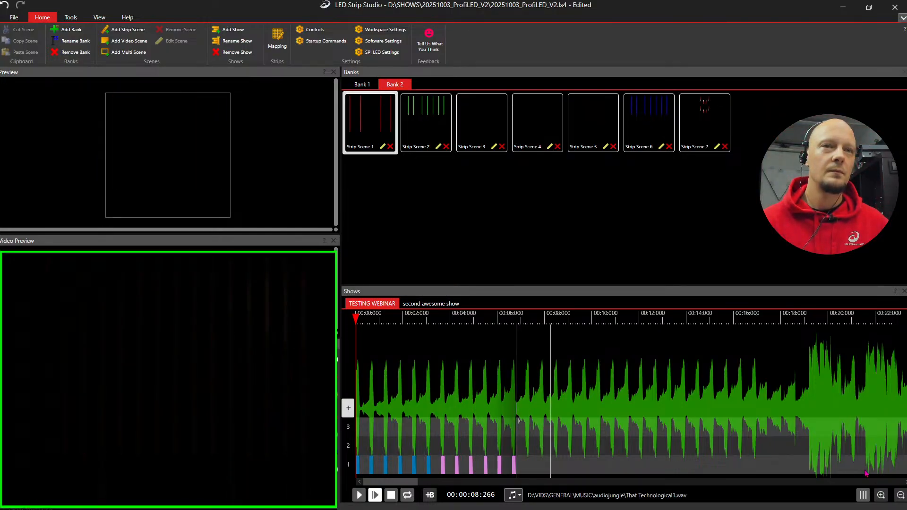
{"action": "left_click", "coordinate": [391, 494]}
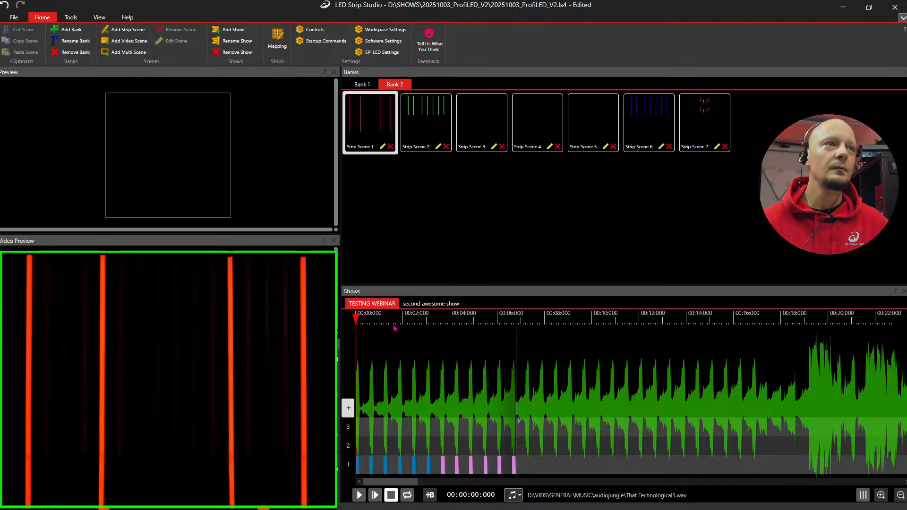
{"action": "left_click", "coordinate": [365, 325]}
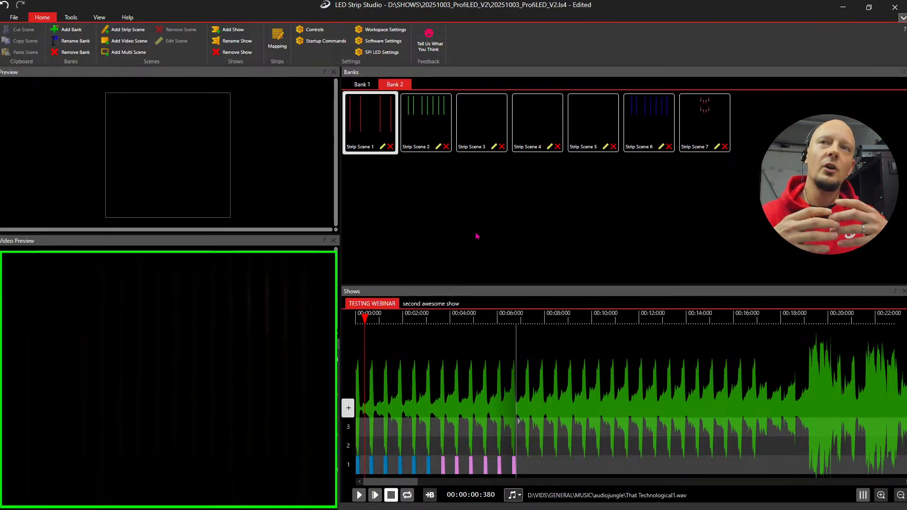
- Place Strip Scene 3 from Bank 1 on track 2, spanning the start to 6.82 seconds, and play the show
{"action": "left_click", "coordinate": [361, 84]}
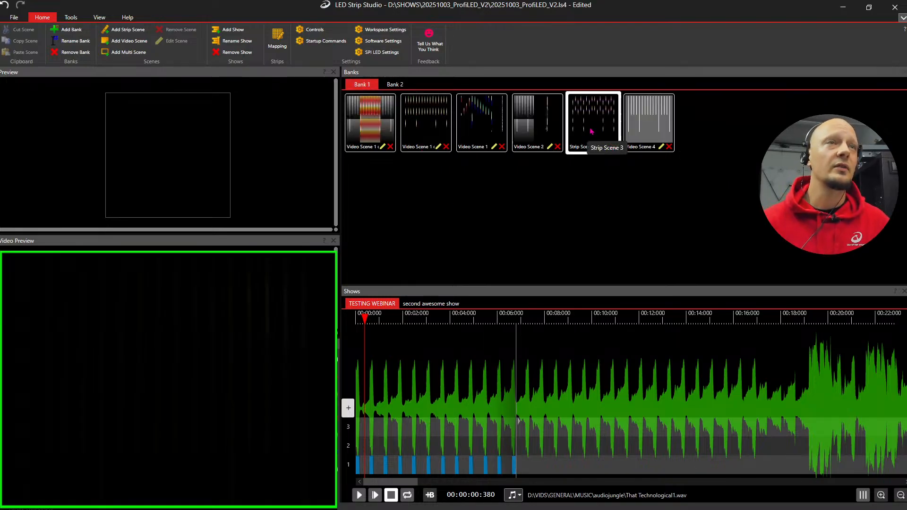
{"action": "left_click", "coordinate": [587, 149]}
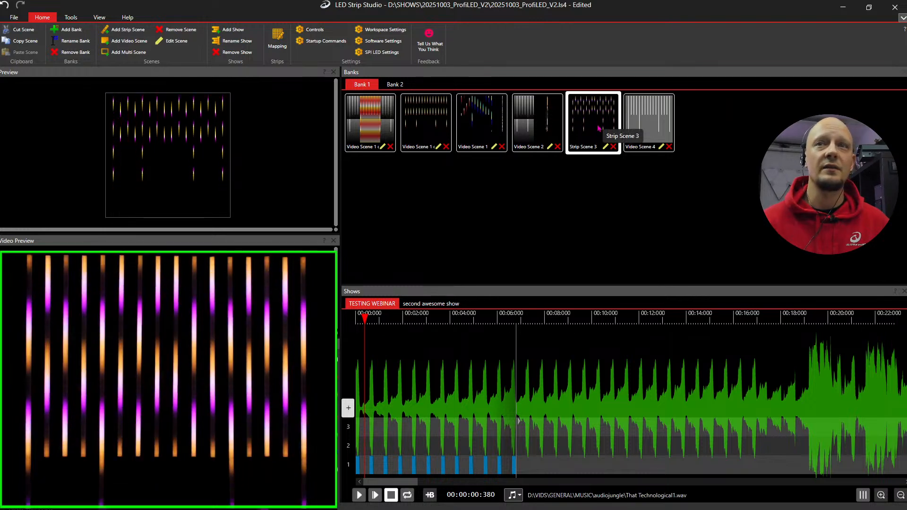
{"action": "left_click_drag", "start_coordinate": [593, 123], "coordinate": [517, 449]}
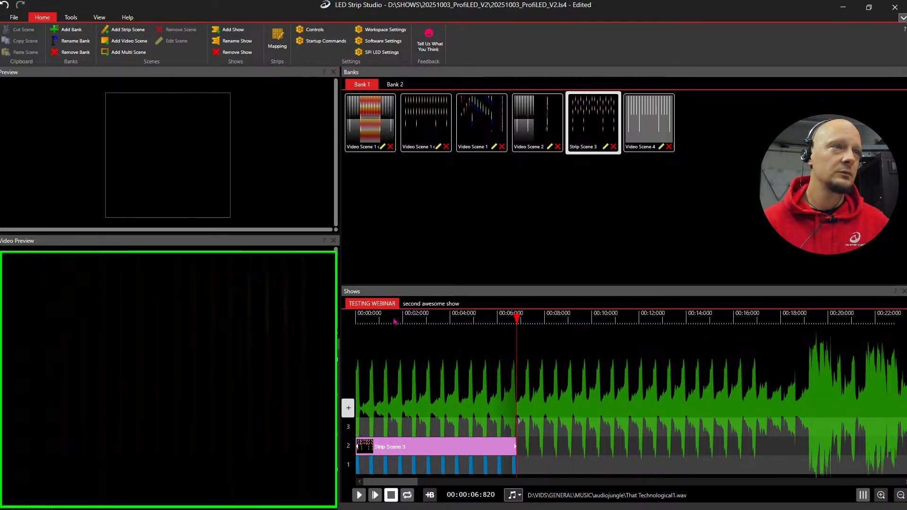
{"action": "key", "text": "space"}
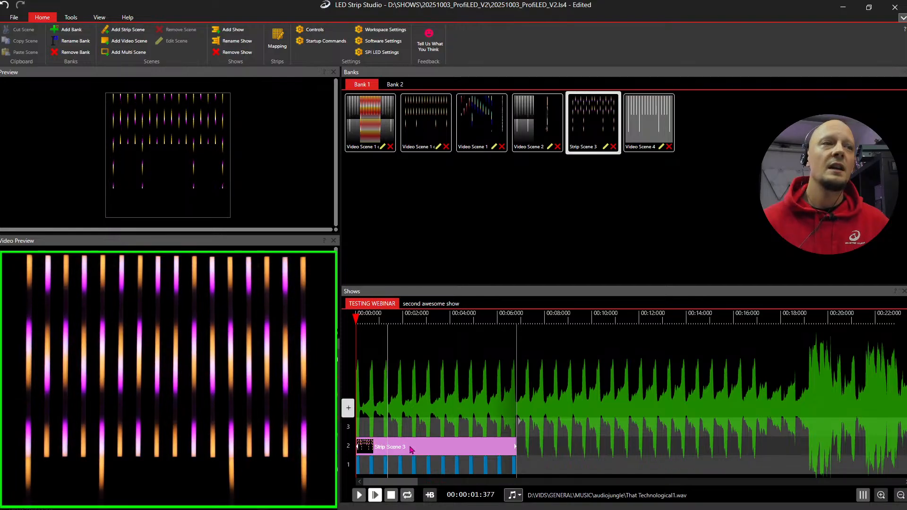
{"action": "key", "text": "space"}
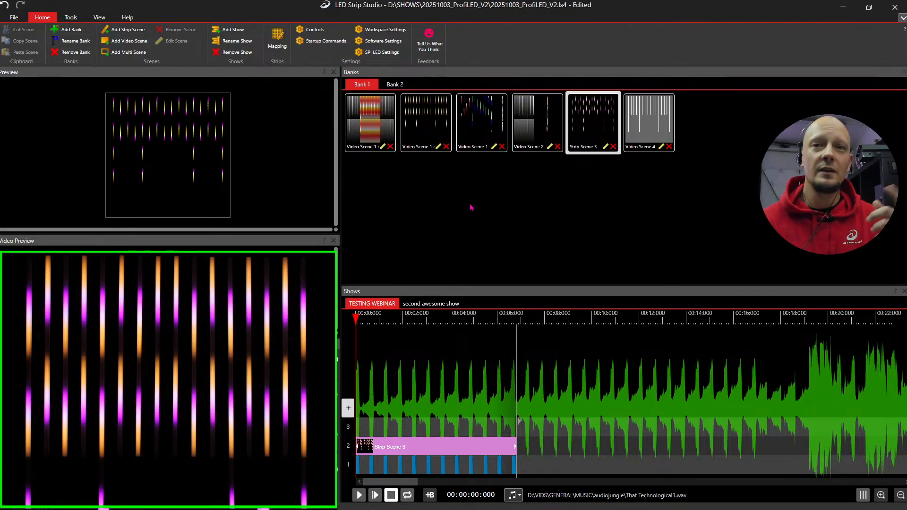
- Check the Prioritize Top Layers option in the software settings and accept the dialog
{"action": "left_click", "coordinate": [396, 30]}
{"action": "left_click", "coordinate": [466, 321]}
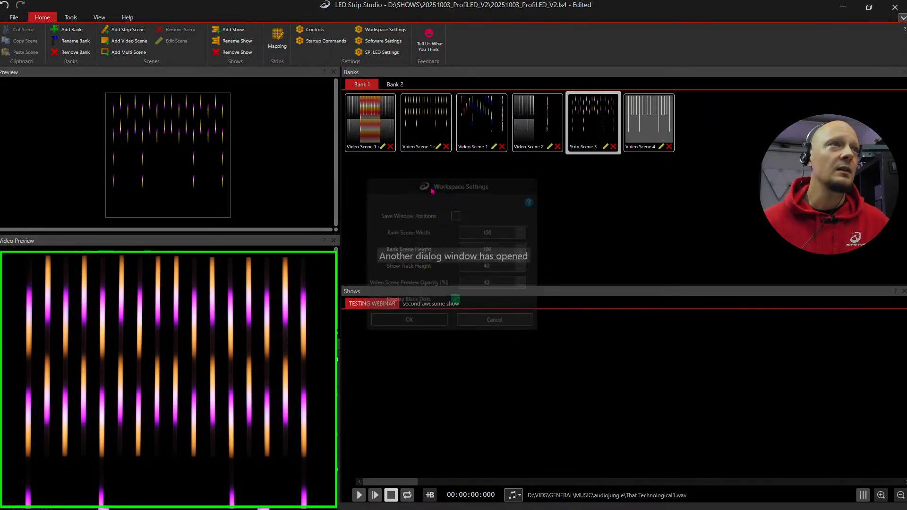
{"action": "left_click", "coordinate": [387, 44]}
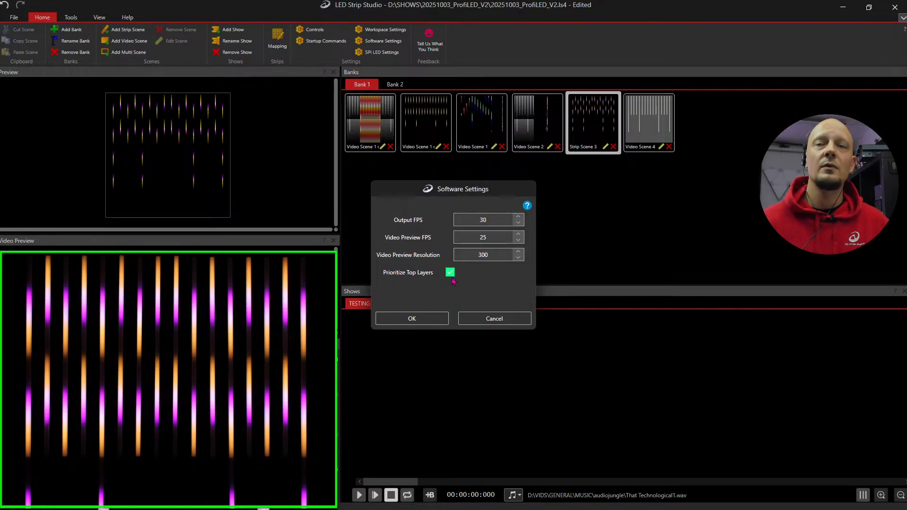
{"action": "left_click", "coordinate": [415, 319]}
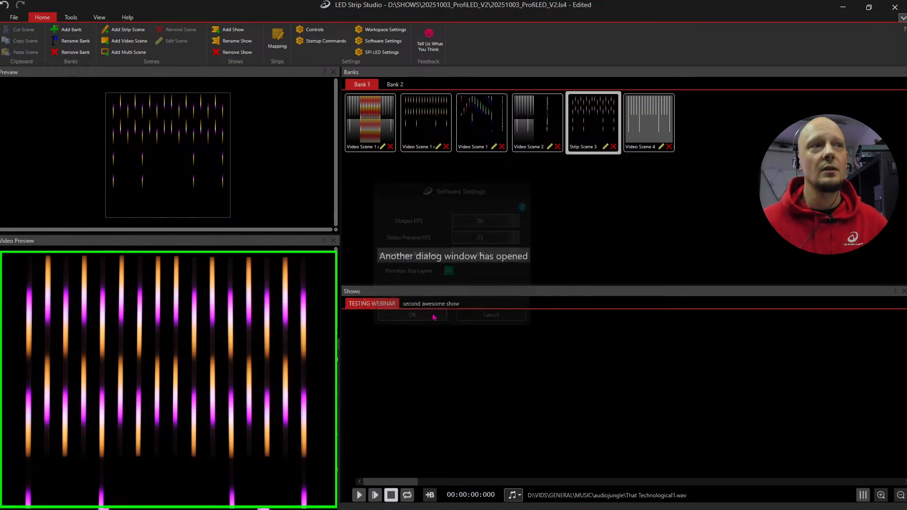
- Move all Strip Scene 1 beat clips from track 1 to track 3, above Strip Scene 3, and play the show
{"action": "left_click_drag", "start_coordinate": [531, 466], "coordinate": [373, 359]}
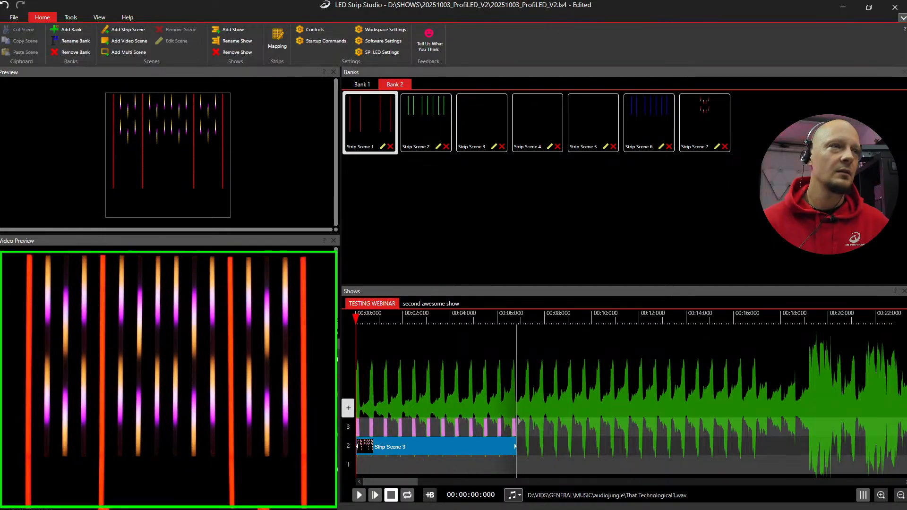
{"action": "key", "text": "space"}
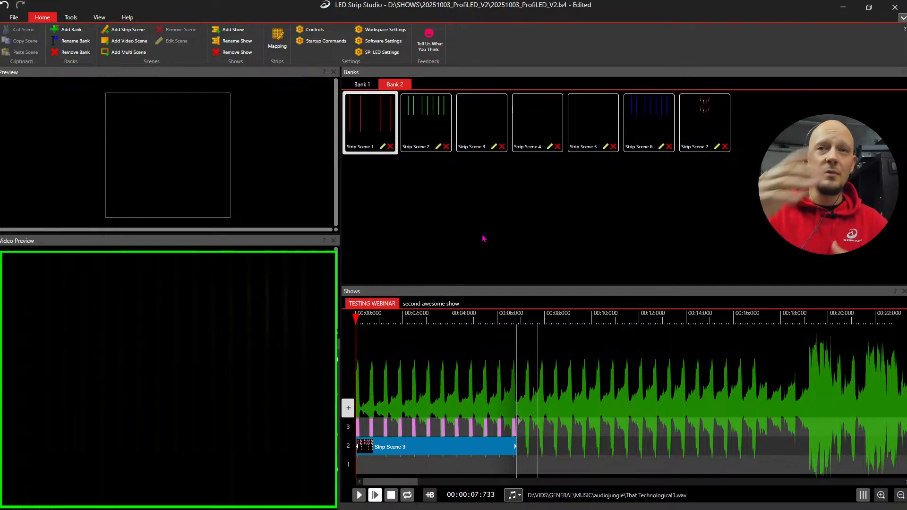
{"action": "key", "text": "space"}
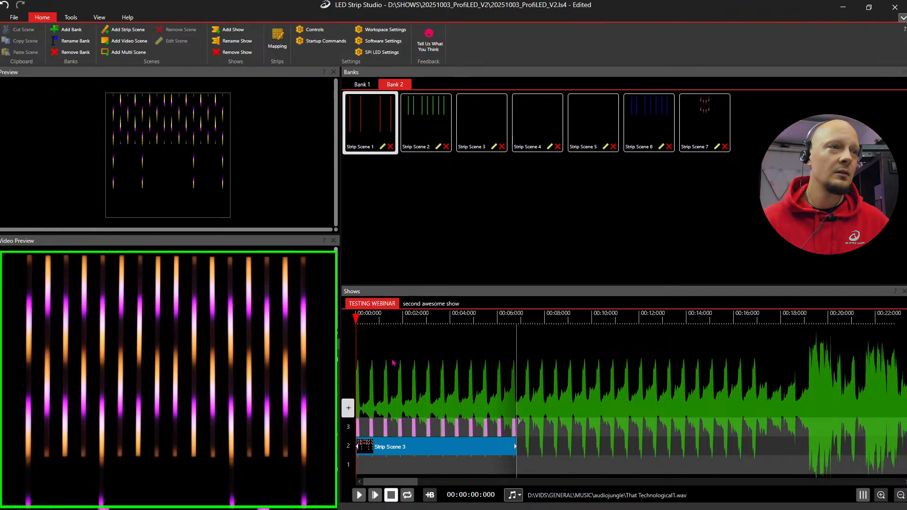
- Insert a new empty track above track 2, between Strip Scene 3 and the beat clips
{"action": "right_click", "coordinate": [353, 468]}
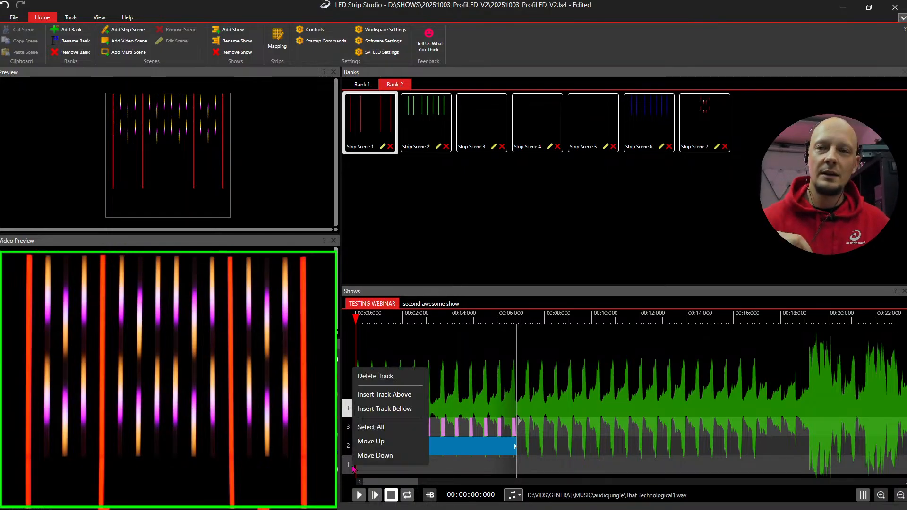
{"action": "right_click", "coordinate": [347, 450]}
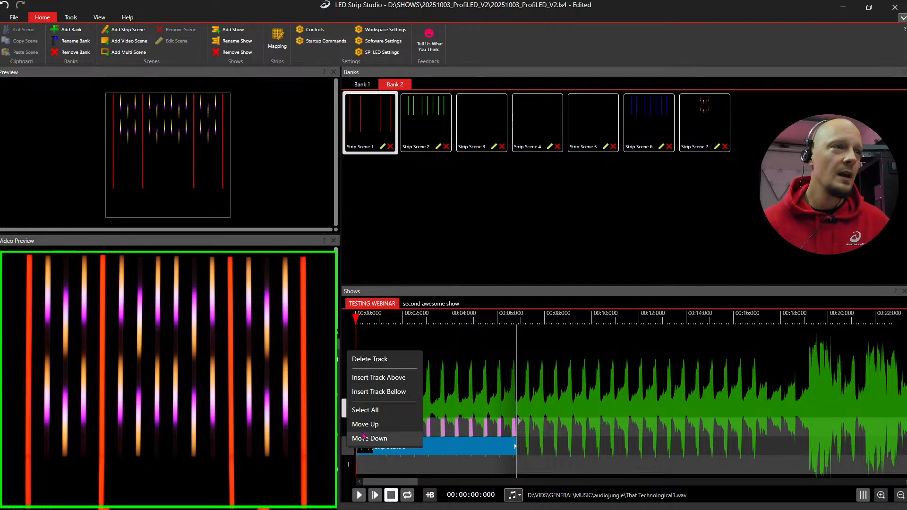
{"action": "left_click", "coordinate": [403, 381]}
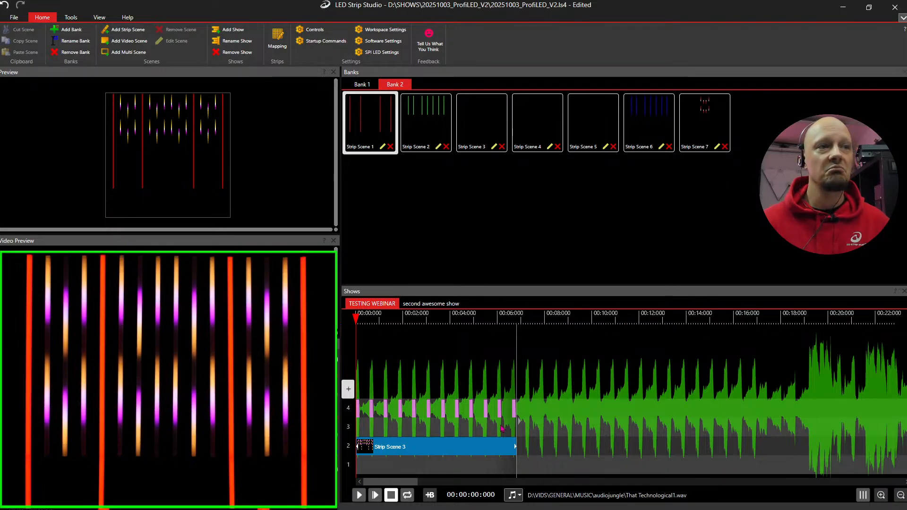
- Preview Strip Scene 2, then place Strip Scene 6 on track 3 at 0.18 seconds, just after the first beat clip
{"action": "left_click", "coordinate": [430, 136]}
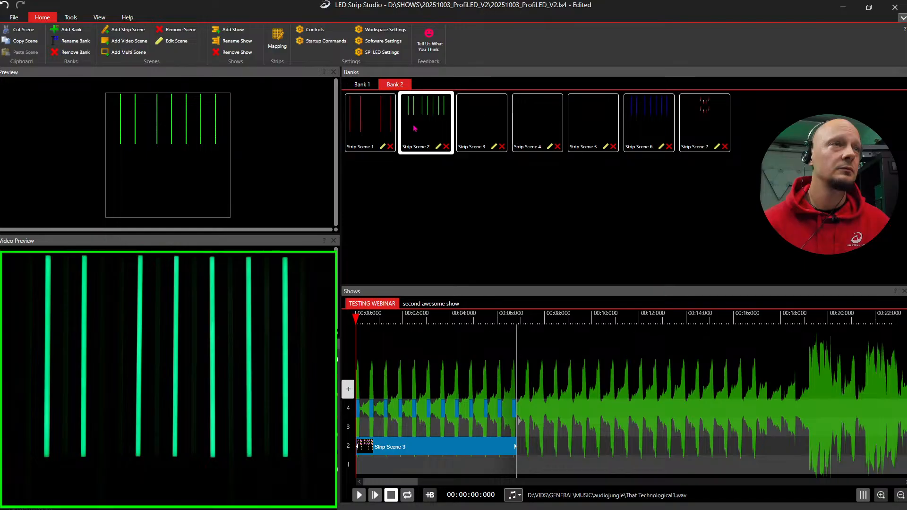
{"action": "left_click", "coordinate": [645, 133]}
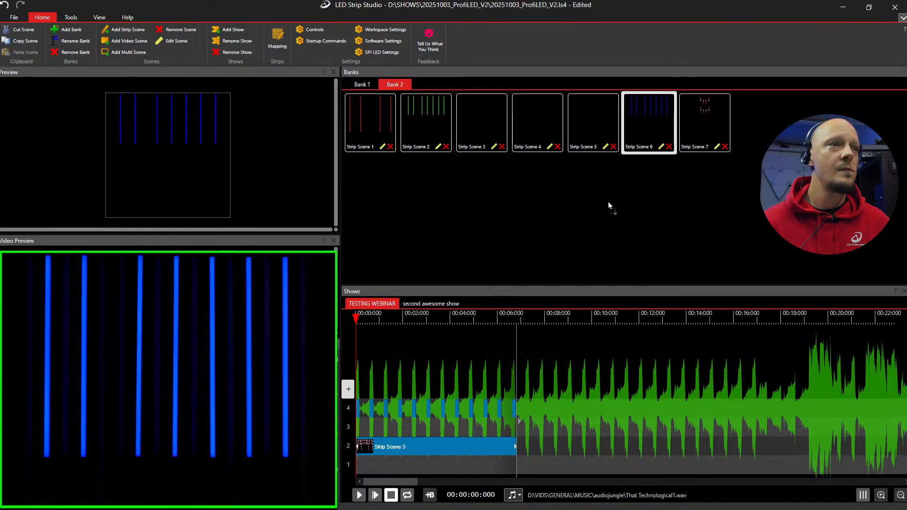
{"action": "left_click", "coordinate": [358, 432]}
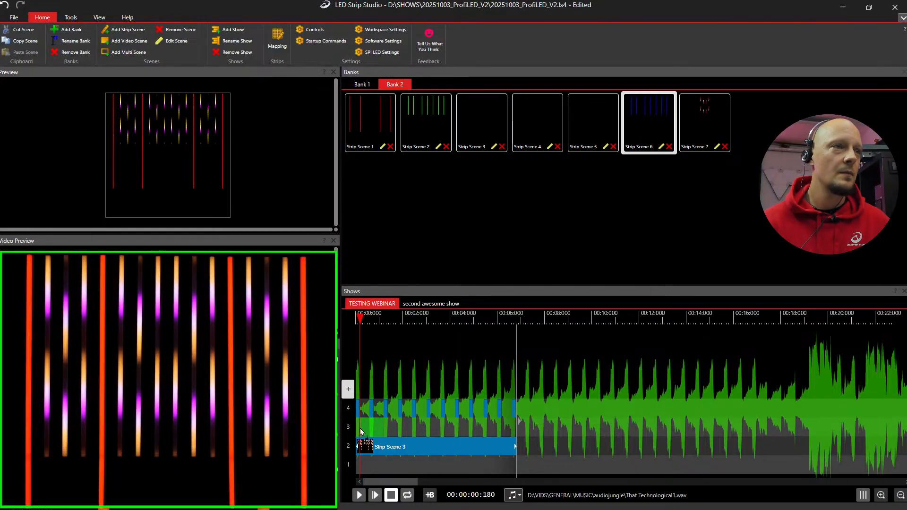
{"action": "left_click_drag", "start_coordinate": [359, 433], "coordinate": [360, 430]}
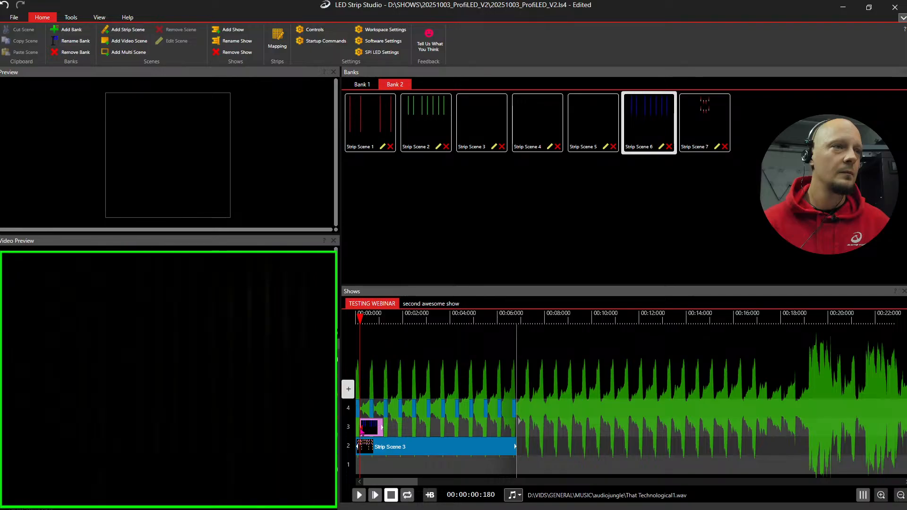
- Fit the Strip Scene 6 clip on track 3 into the gap between the first two beat clips, from 0.184 to 0.594 seconds
{"action": "left_click", "coordinate": [886, 495]}
{"action": "left_click", "coordinate": [886, 495]}
{"action": "left_click", "coordinate": [886, 495]}
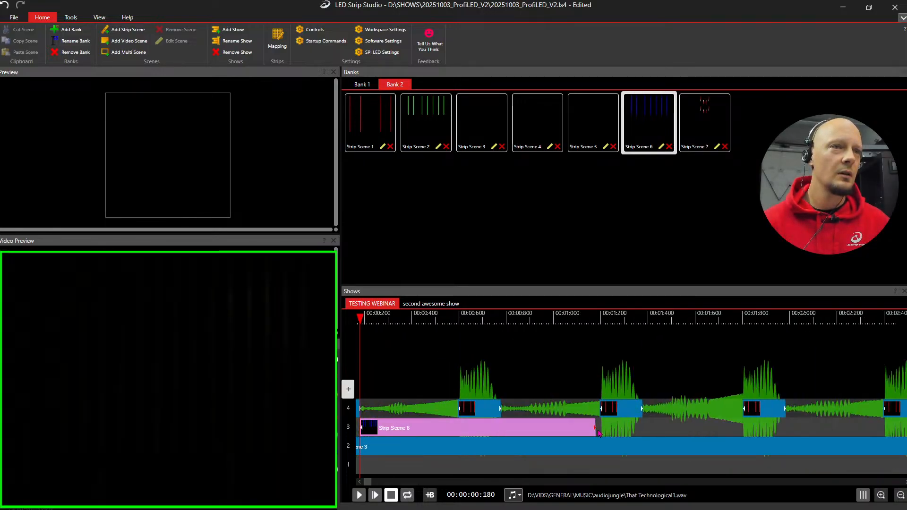
{"action": "left_click_drag", "start_coordinate": [596, 432], "coordinate": [459, 430]}
{"action": "left_click", "coordinate": [881, 496]}
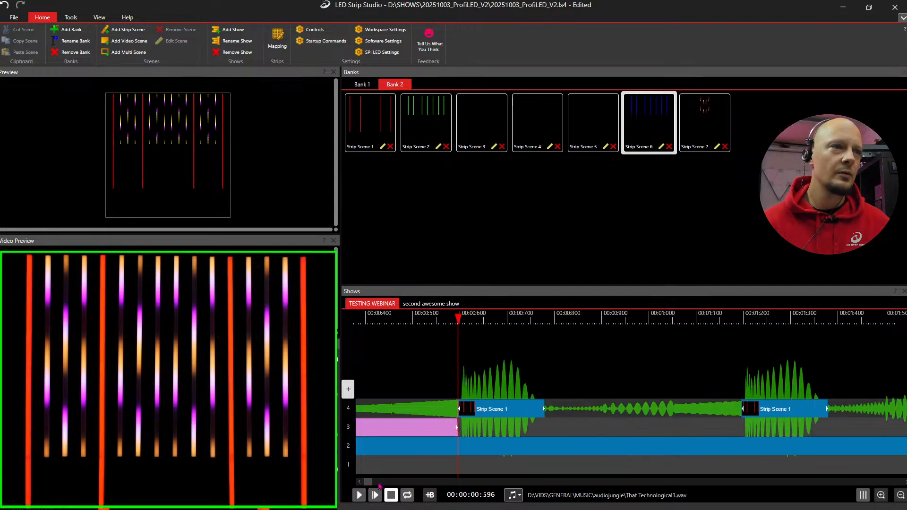
{"action": "left_click_drag", "start_coordinate": [369, 482], "coordinate": [367, 482]}
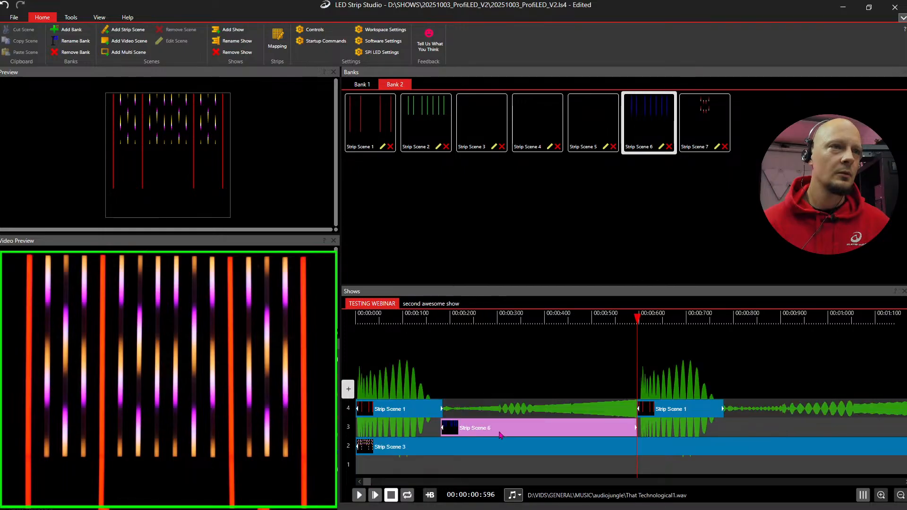
{"action": "left_click_drag", "start_coordinate": [502, 434], "coordinate": [501, 432]}
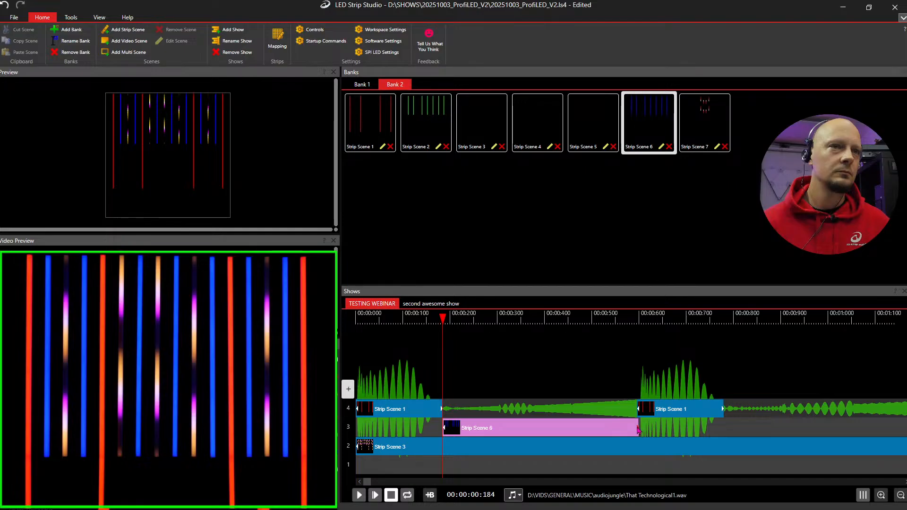
{"action": "left_click_drag", "start_coordinate": [631, 430], "coordinate": [636, 430]}
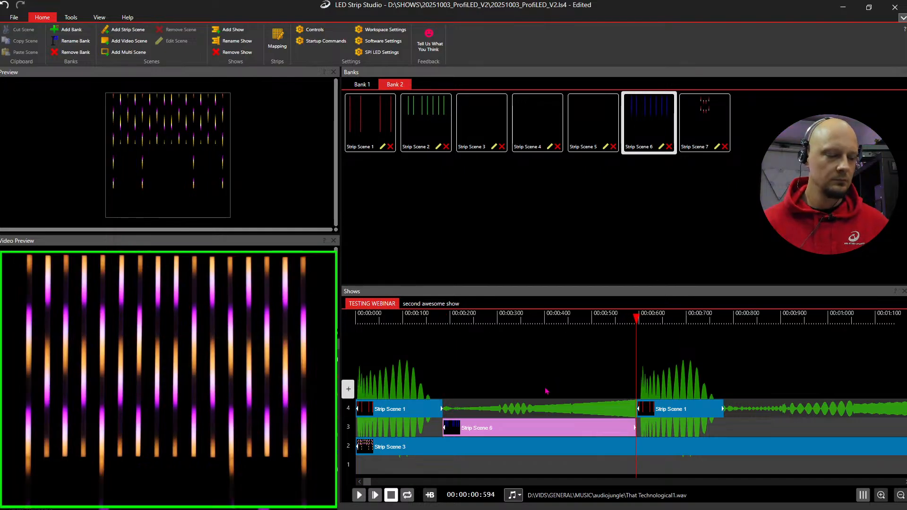
- Copy the Strip Scene 6 clip to 0.775 seconds on track 3, and copy both clips to 1.38 seconds, after the third beat clip
{"action": "left_click", "coordinate": [899, 495]}
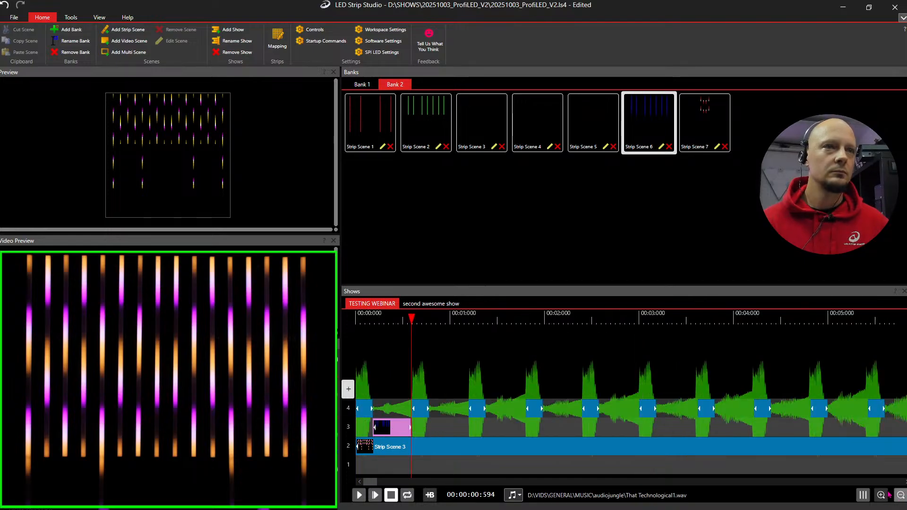
{"action": "key", "text": "ctrl+c"}
{"action": "key", "text": "ctrl+v"}
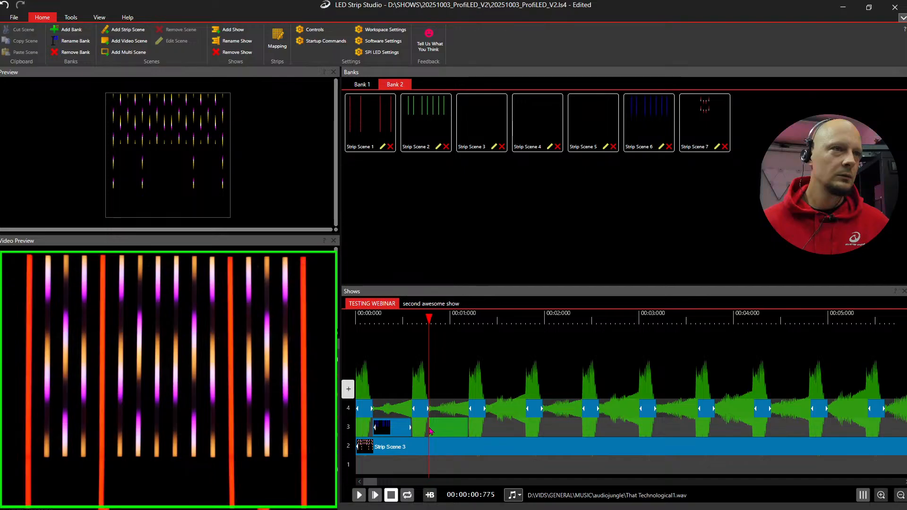
{"action": "left_click", "coordinate": [430, 431]}
{"action": "left_click", "coordinate": [396, 431]}
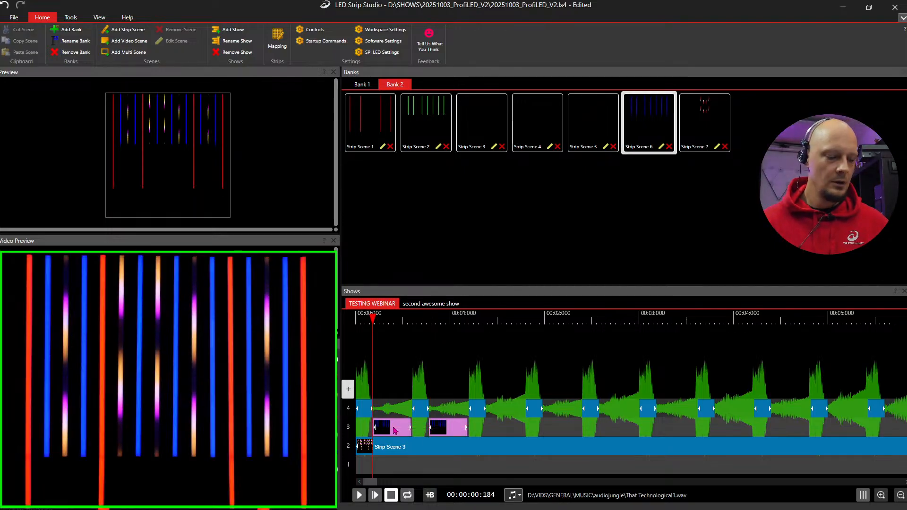
{"action": "key", "text": "ctrl+c"}
{"action": "key", "text": "ctrl+v"}
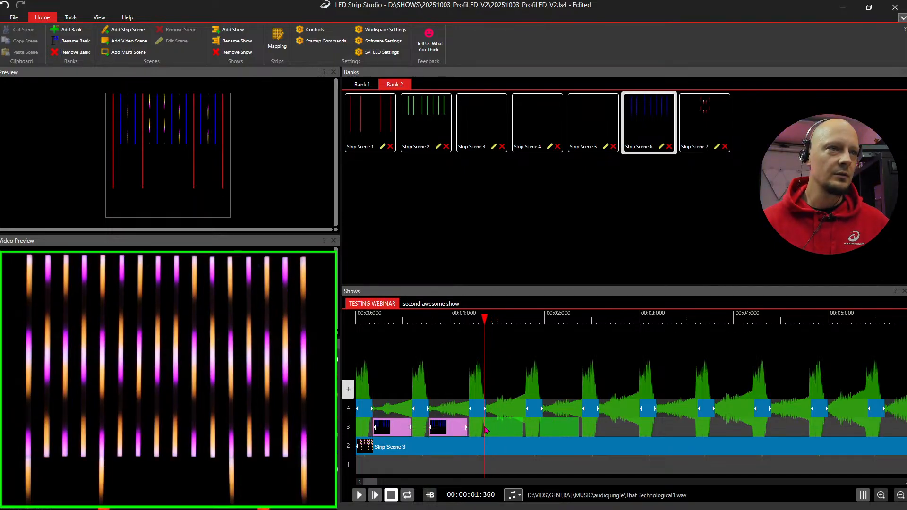
{"action": "left_click", "coordinate": [487, 429]}
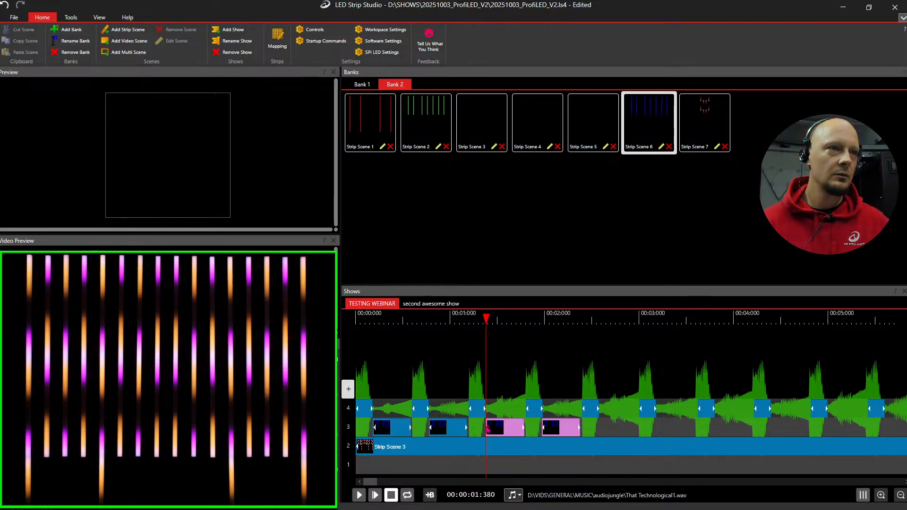
- Copy the four Strip Scene 6 clips as a group to 2.575 seconds and again to 5 seconds on track 3
{"action": "left_click", "coordinate": [396, 430]}
{"action": "left_click_drag", "start_coordinate": [393, 428], "coordinate": [393, 428]}
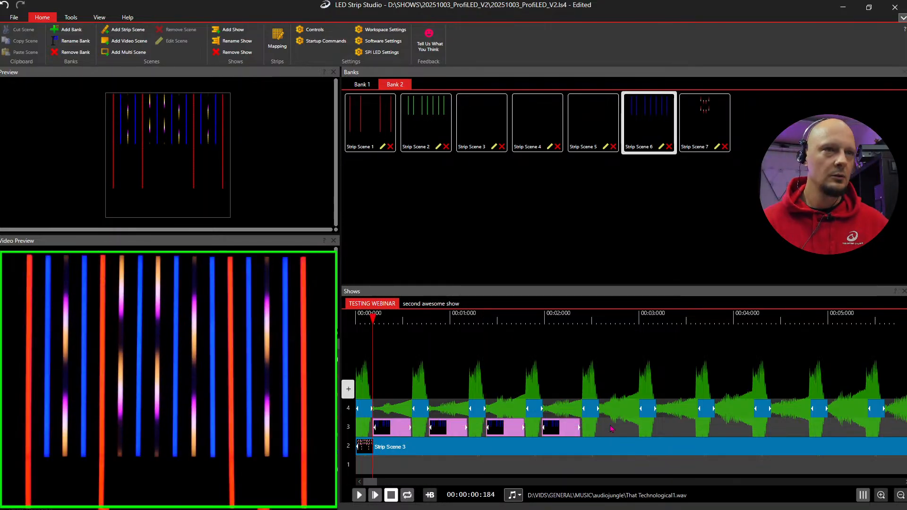
{"action": "key", "text": "ctrl+c"}
{"action": "key", "text": "ctrl+v"}
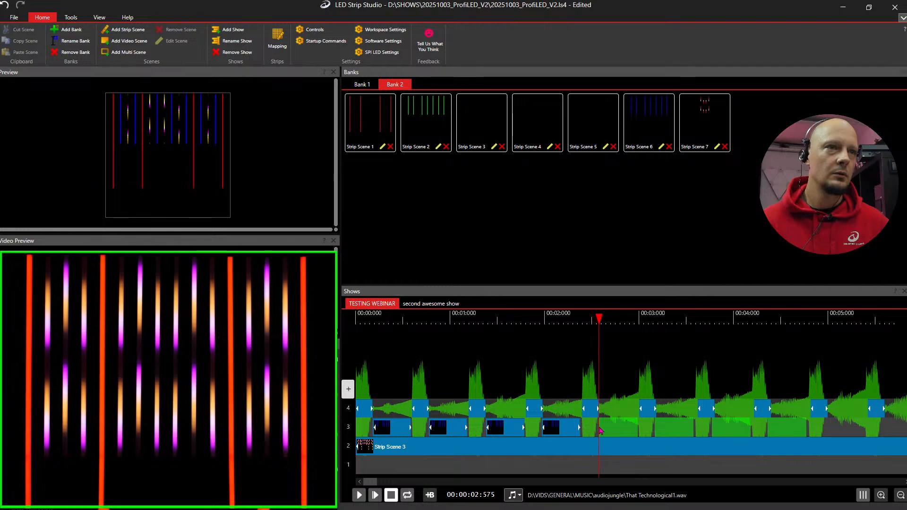
{"action": "left_click", "coordinate": [600, 429]}
{"action": "key", "text": "ctrl+v"}
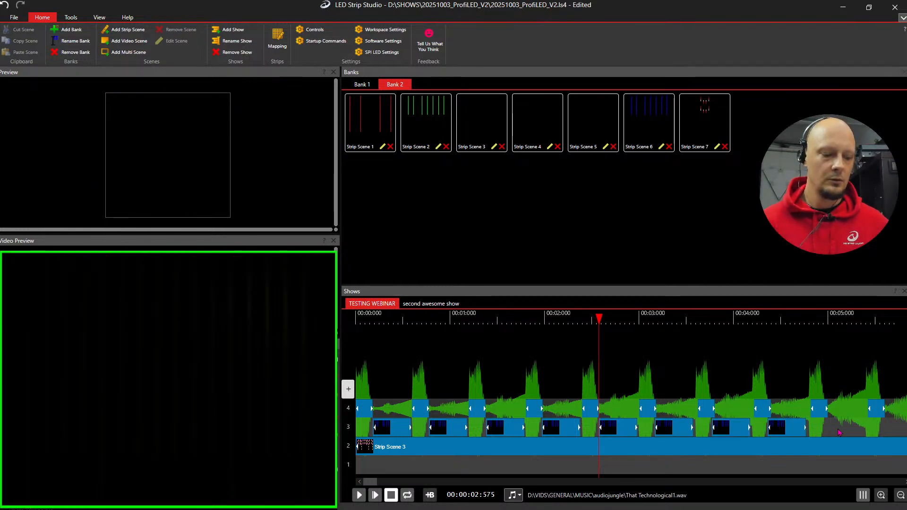
{"action": "left_click", "coordinate": [839, 432]}
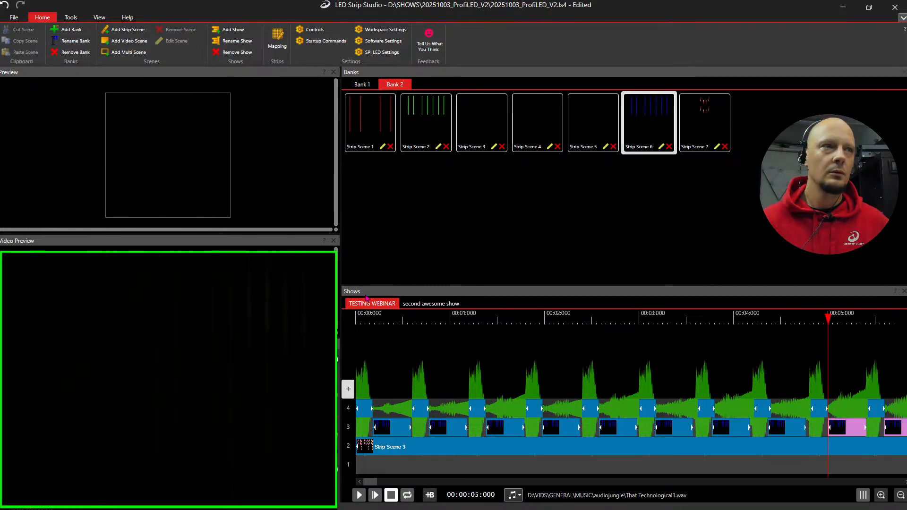
- Play the show from the start to check the three layers running together with the music
{"action": "left_click", "coordinate": [352, 322]}
{"action": "key", "text": "space"}
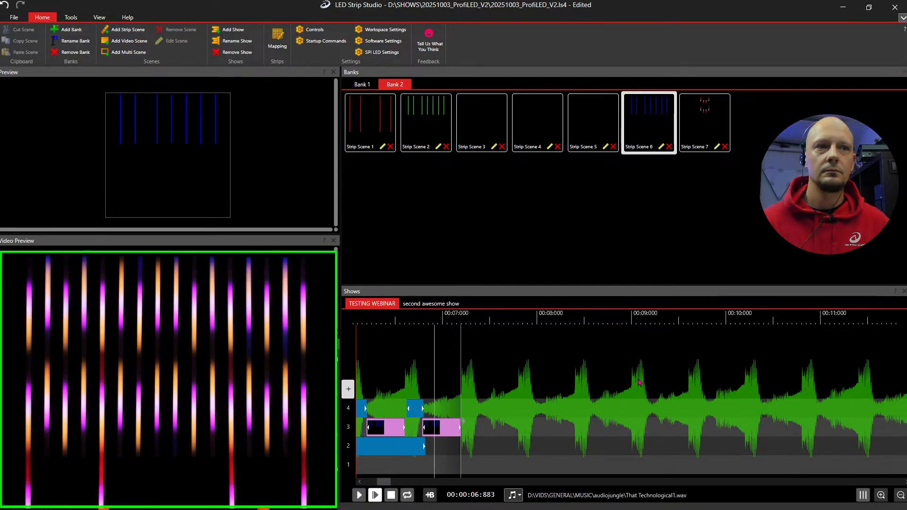
{"action": "left_click", "coordinate": [900, 495]}
{"action": "left_click", "coordinate": [900, 495]}
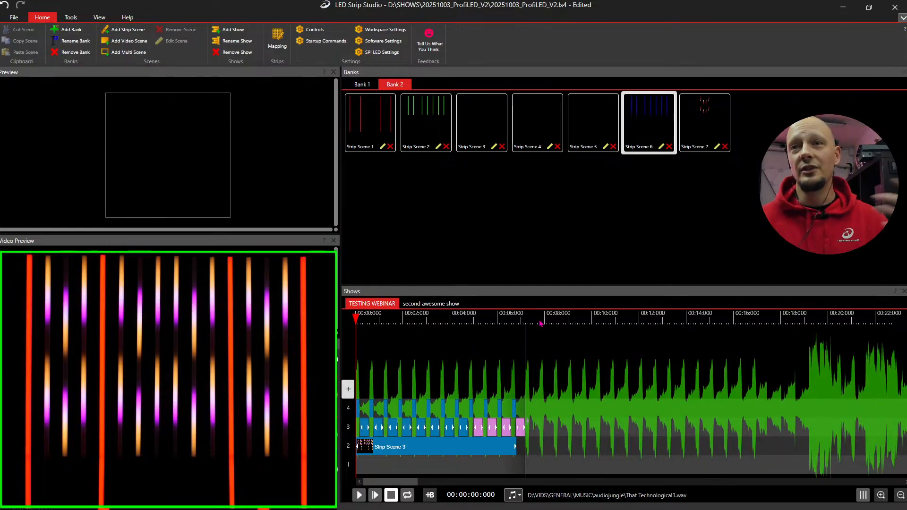
- Play the music near the beat drop and locate the drop at 19.22 seconds on the timeline
{"action": "left_click", "coordinate": [802, 316]}
{"action": "key", "text": "space"}
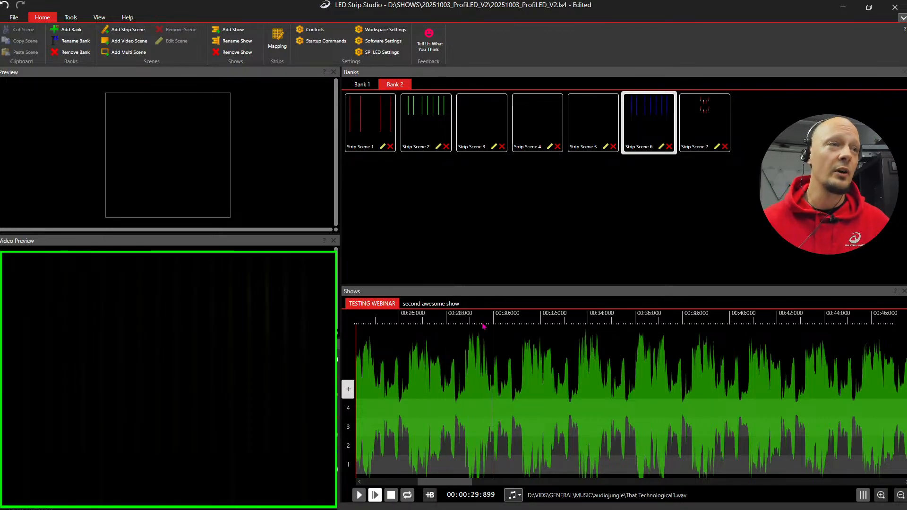
{"action": "left_click", "coordinate": [391, 495]}
{"action": "left_click", "coordinate": [808, 320]}
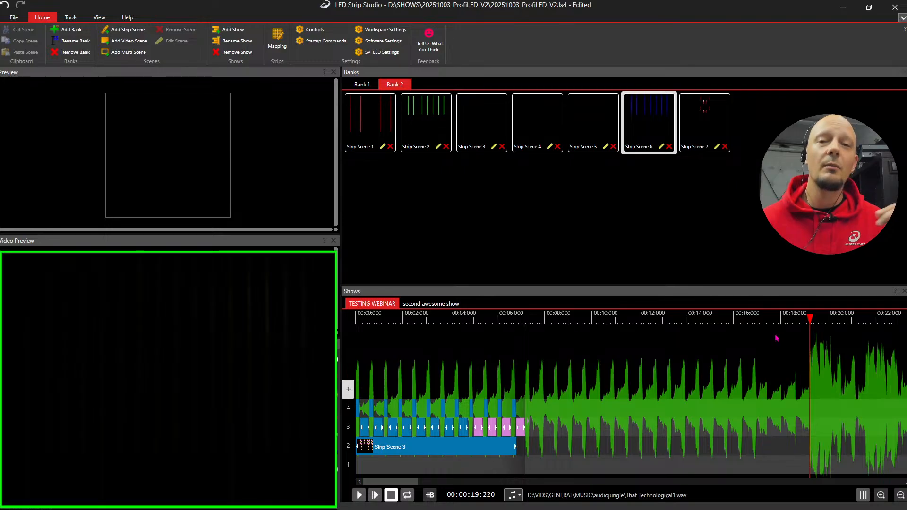
{"action": "left_click_drag", "start_coordinate": [694, 321], "coordinate": [617, 321]}
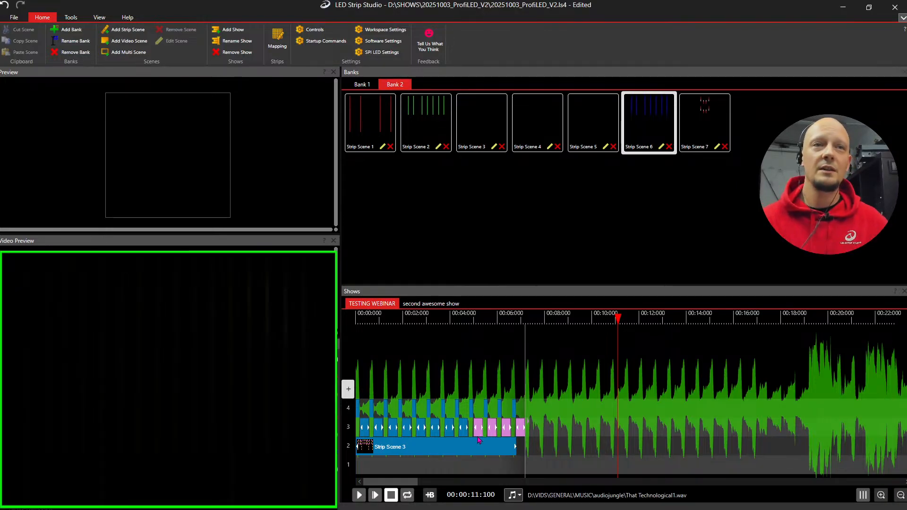
{"action": "left_click", "coordinate": [812, 326]}
{"action": "left_click", "coordinate": [810, 326]}
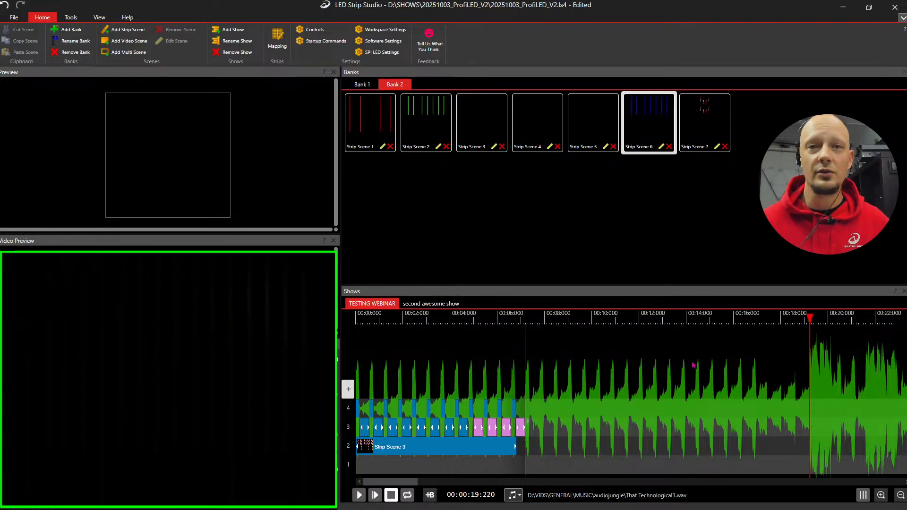
- Set a marker at about 10.1 seconds on the timeline ruler and try moving the playhead around it
{"action": "left_click", "coordinate": [595, 319]}
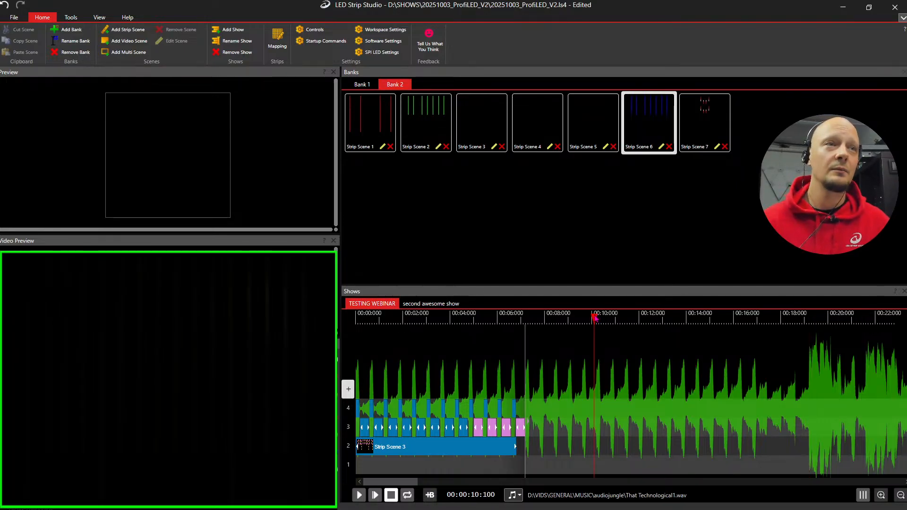
{"action": "left_click", "coordinate": [610, 325]}
{"action": "right_click", "coordinate": [594, 320]}
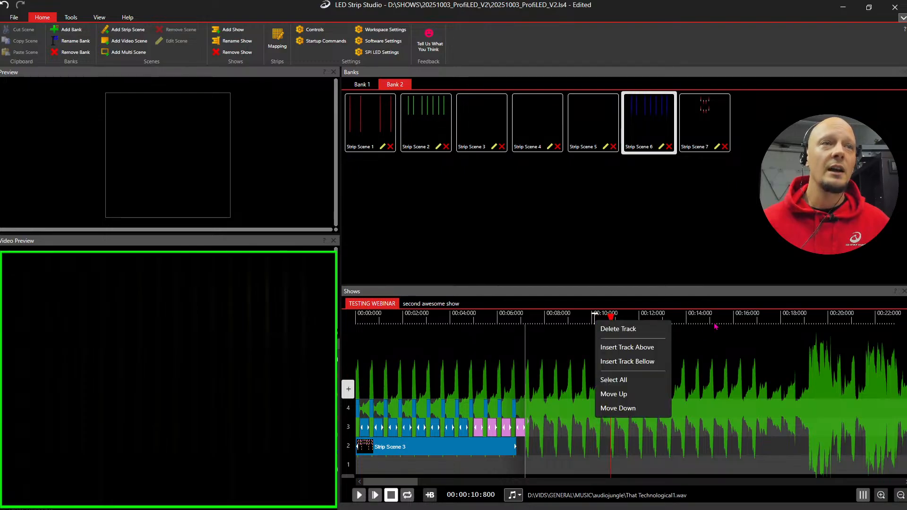
{"action": "left_click", "coordinate": [633, 322]}
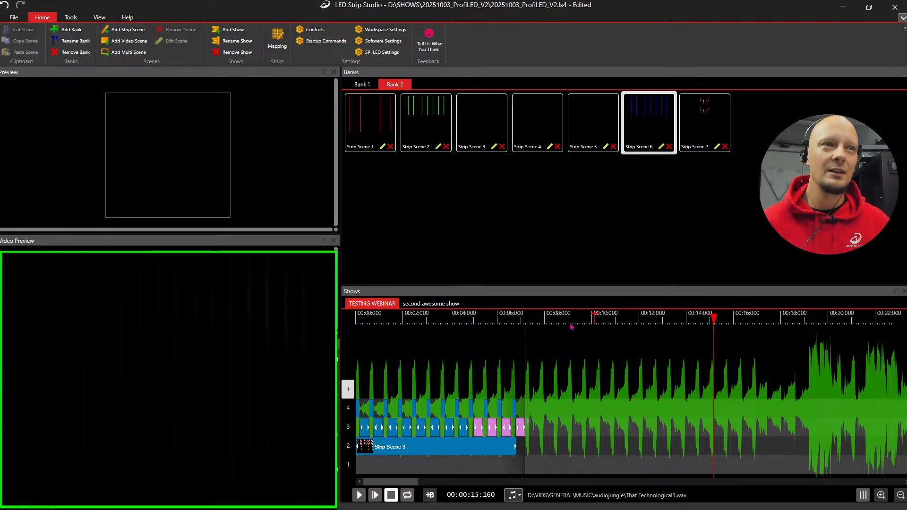
{"action": "left_click", "coordinate": [595, 319]}
{"action": "left_click", "coordinate": [646, 321]}
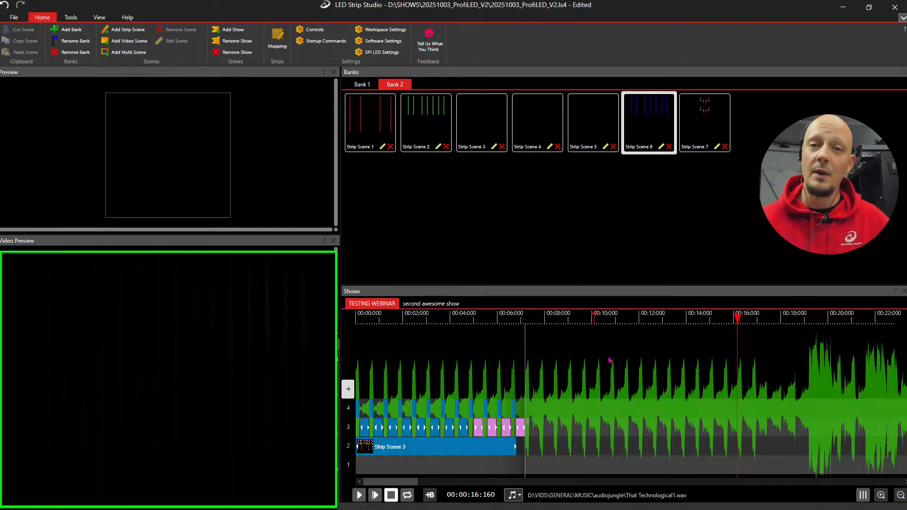
- Play the music from the beat drop at 19.14 seconds, and stop it
{"action": "left_click", "coordinate": [808, 321]}
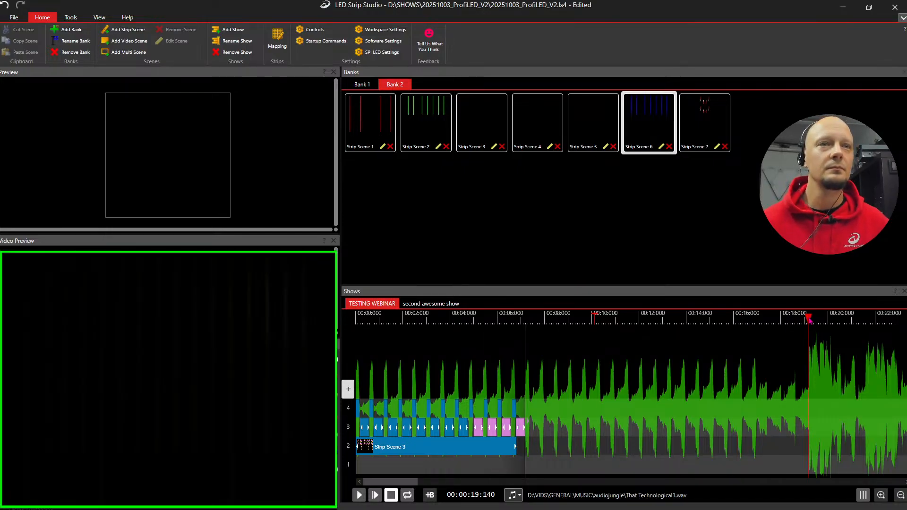
{"action": "key", "text": "space"}
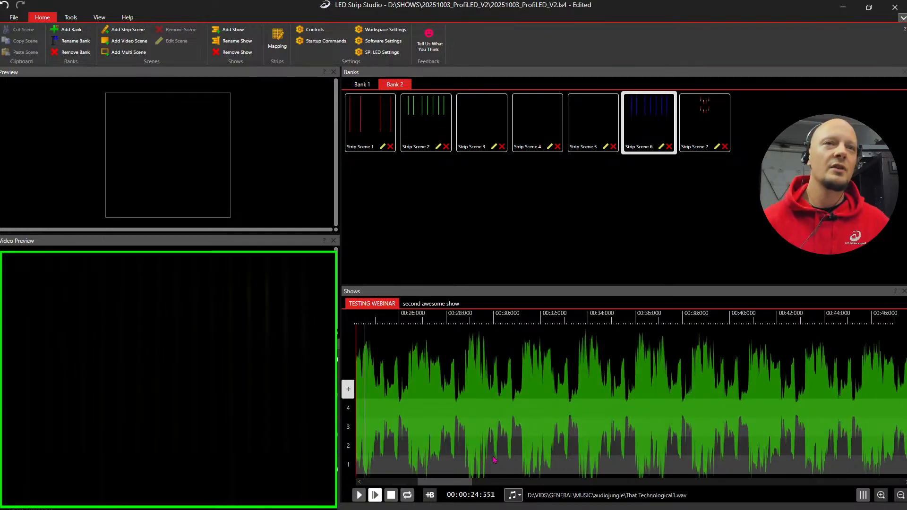
{"action": "key", "text": "space"}
- Place Video Scene 1 copy from Bank 1 on track 4, starting at the beat drop and extending to 29.914 seconds
{"action": "left_click_drag", "start_coordinate": [419, 480], "coordinate": [442, 481]}
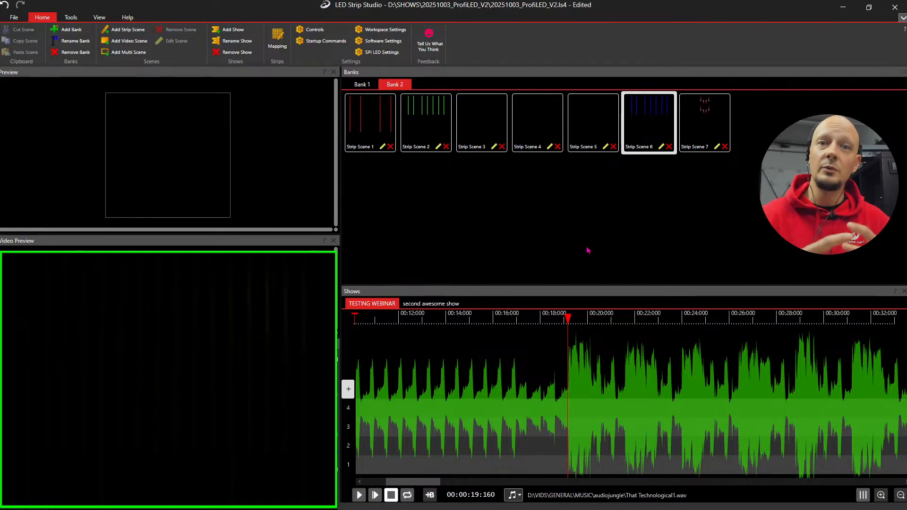
{"action": "left_click", "coordinate": [362, 84]}
{"action": "left_click_drag", "start_coordinate": [371, 123], "coordinate": [821, 411]}
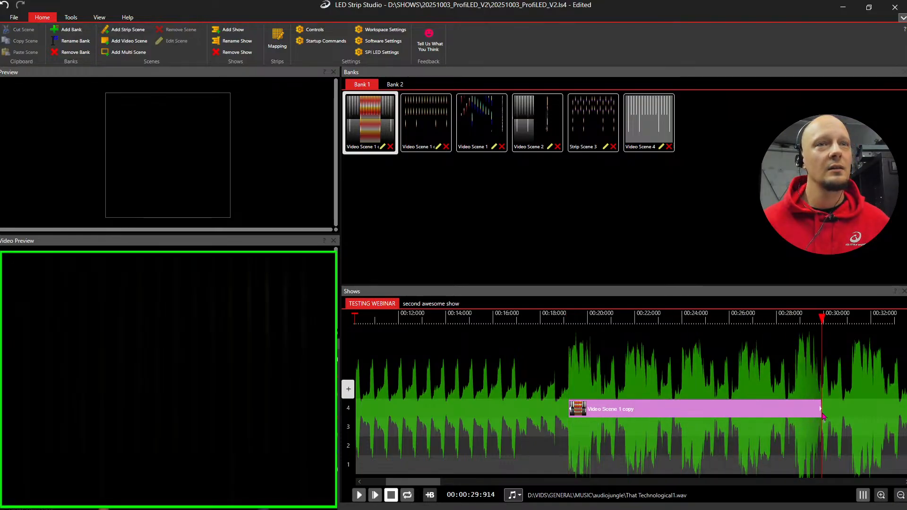
- Open the graph of the Video Scene 1 copy clip and shape its Alpha as a linear fade-in from 0 to 100
{"action": "right_click", "coordinate": [666, 410]}
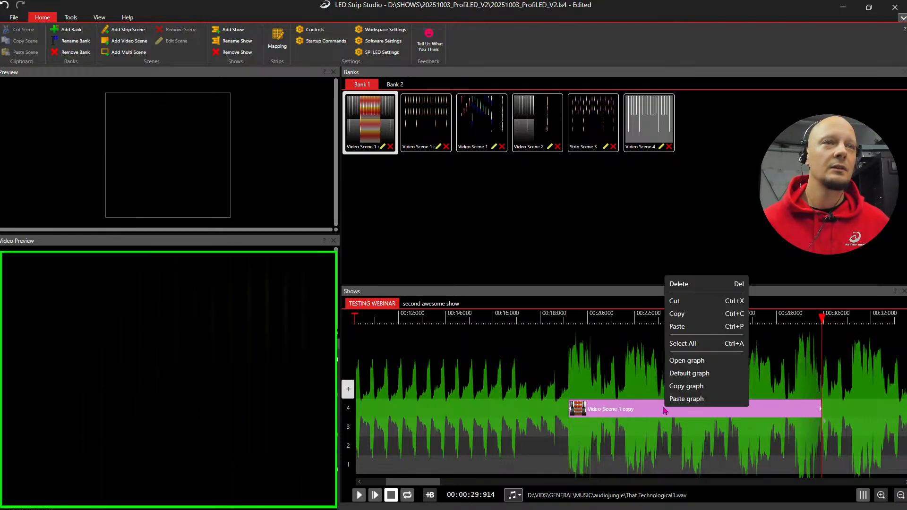
{"action": "left_click", "coordinate": [707, 361]}
{"action": "left_click_drag", "start_coordinate": [571, 427], "coordinate": [827, 426]}
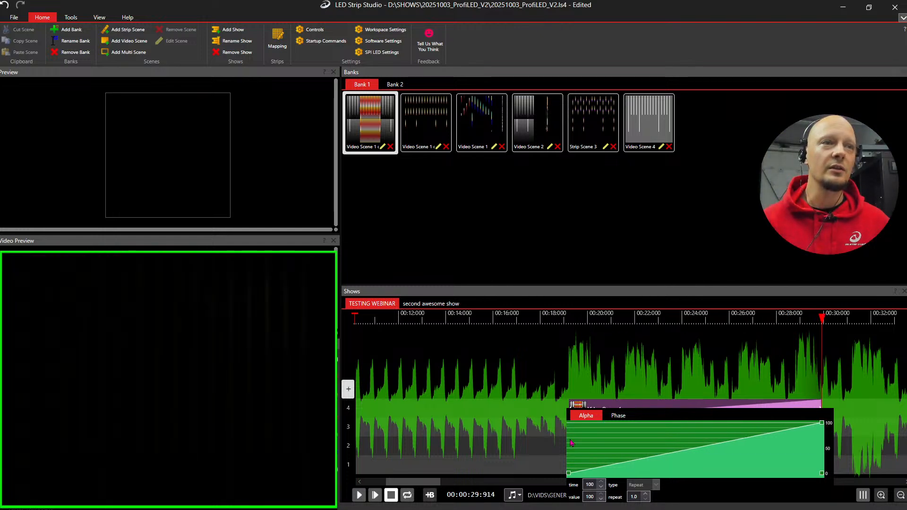
- Play the show from around the beat drop to check the fade-in of the Video Scene 1 copy clip, and stop playback
{"action": "left_click", "coordinate": [555, 317]}
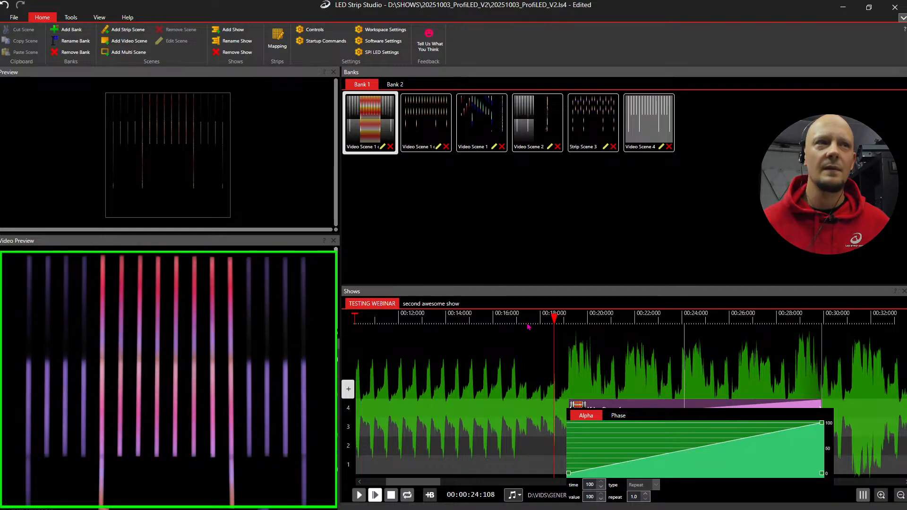
{"action": "left_click", "coordinate": [558, 318]}
{"action": "left_click", "coordinate": [375, 495]}
{"action": "left_click", "coordinate": [391, 495]}
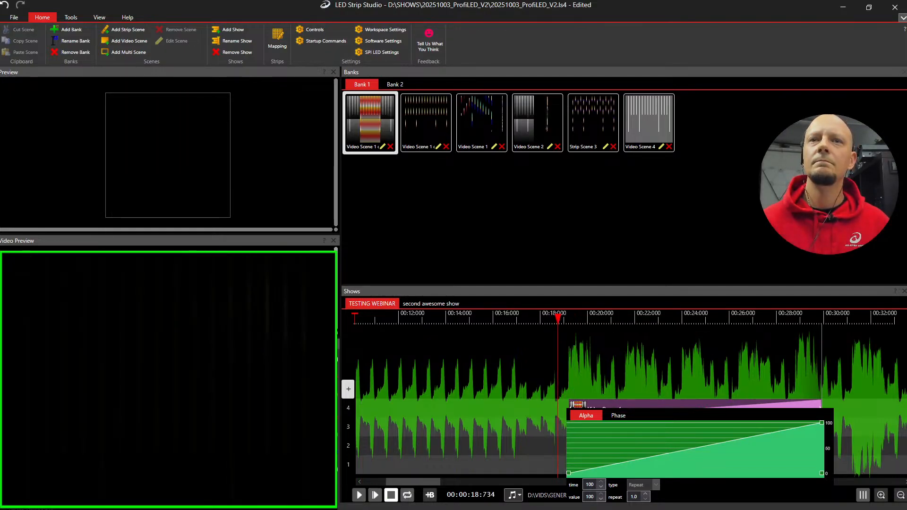
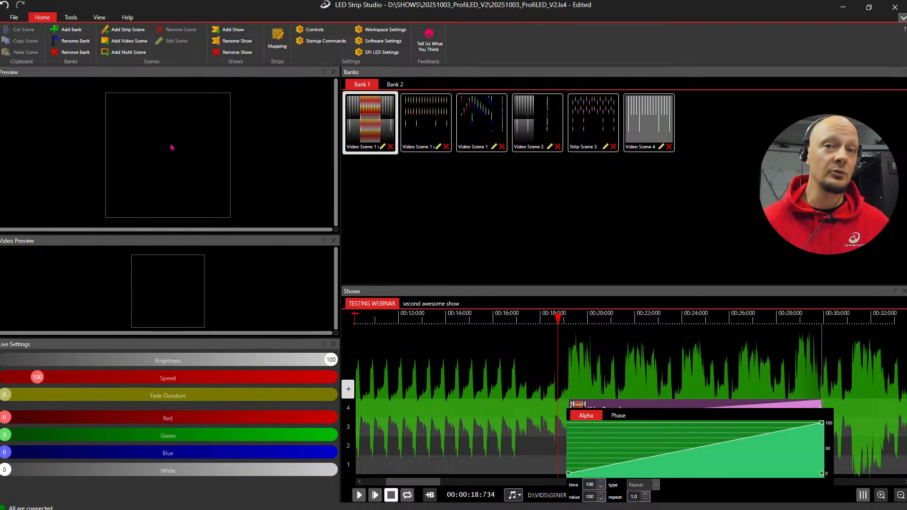
{"action": "left_click_drag", "start_coordinate": [558, 321], "coordinate": [572, 326]}
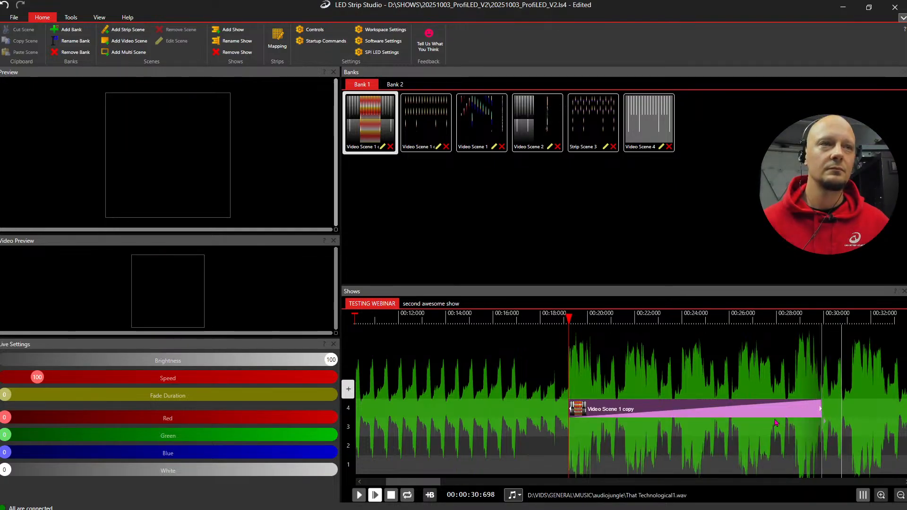
{"action": "left_click", "coordinate": [391, 495]}
{"action": "left_click_drag", "start_coordinate": [433, 482], "coordinate": [452, 484]}
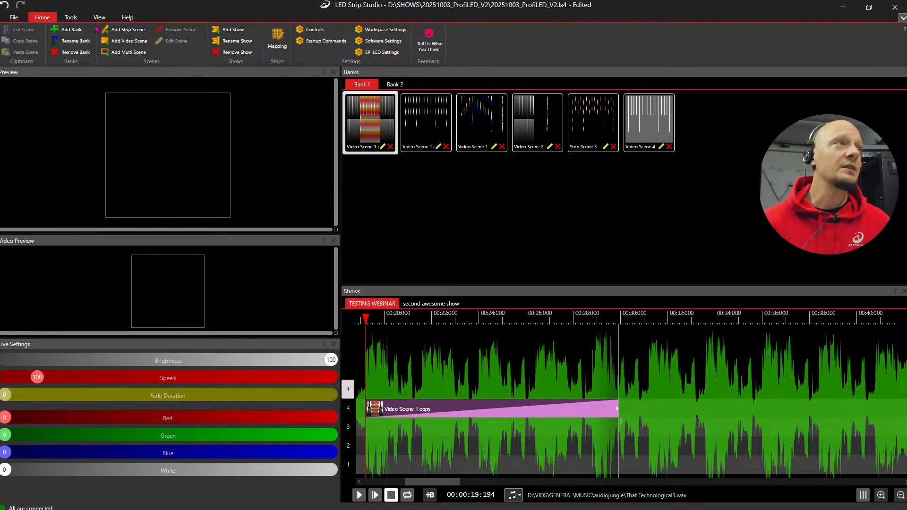
- Add a new video scene to Bank 1 and give it a Color Effects layer in its enlarged editor
{"action": "left_click", "coordinate": [127, 41]}
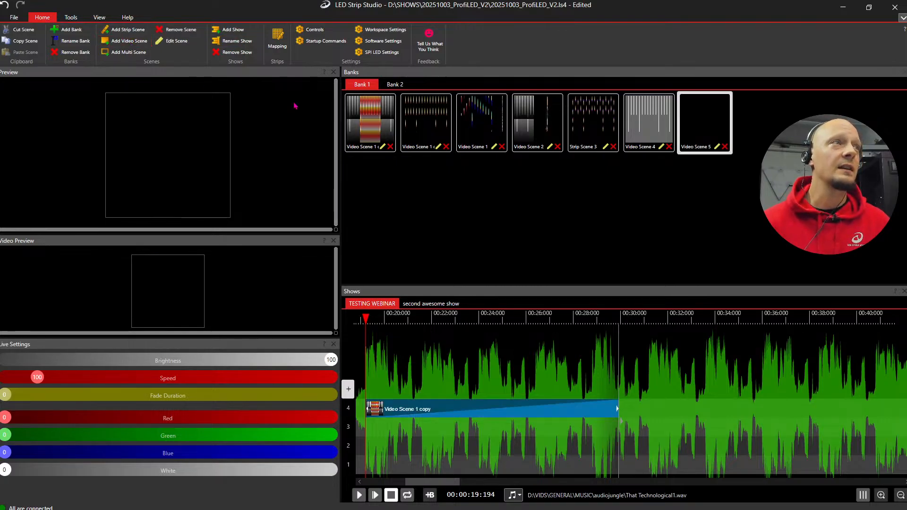
{"action": "double_click", "coordinate": [712, 122]}
{"action": "left_click_drag", "start_coordinate": [614, 83], "coordinate": [587, 85]}
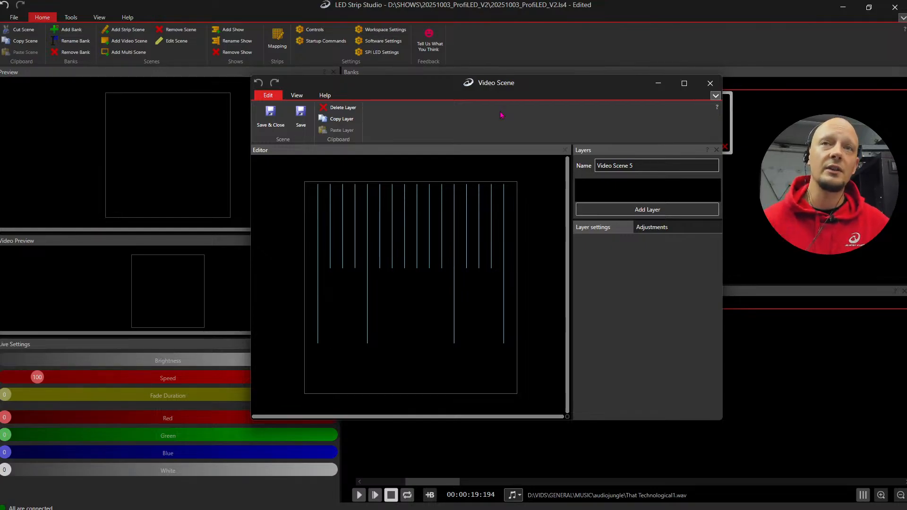
{"action": "left_click_drag", "start_coordinate": [253, 416], "coordinate": [190, 444]}
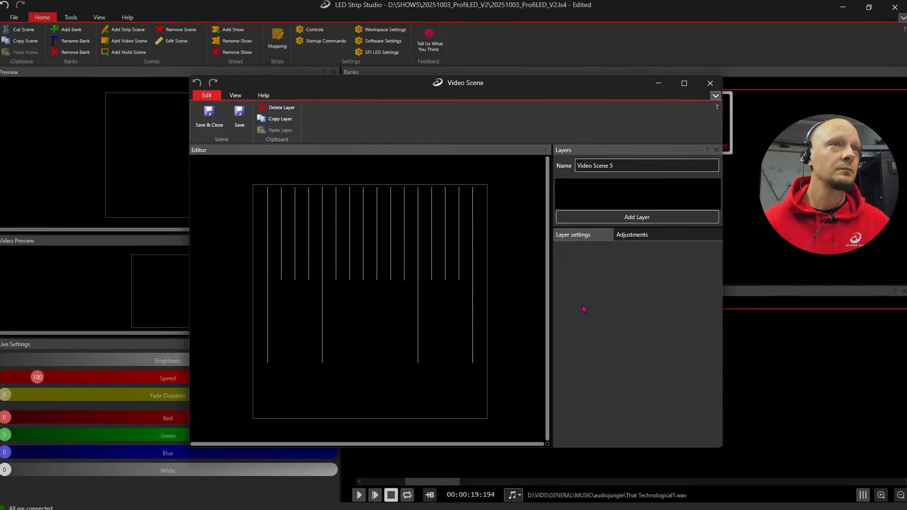
{"action": "left_click", "coordinate": [626, 221]}
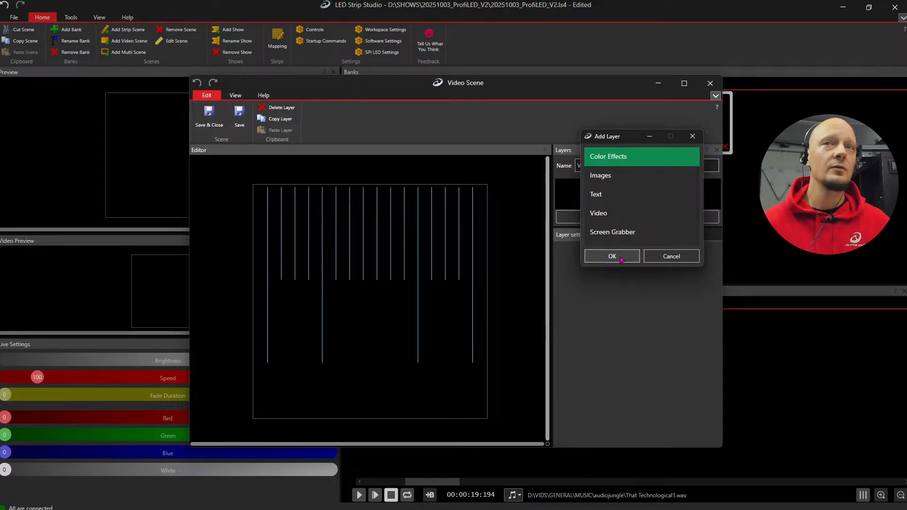
{"action": "left_click", "coordinate": [621, 259]}
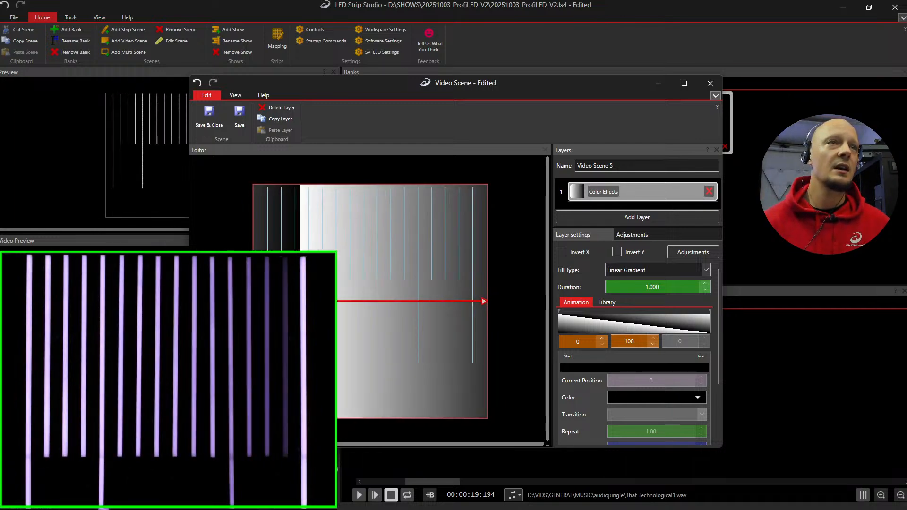
- Try different angles, lengths and origins for the Color Effects layer's linear gradient on the canvas
{"action": "left_click_drag", "start_coordinate": [483, 302], "coordinate": [410, 420]}
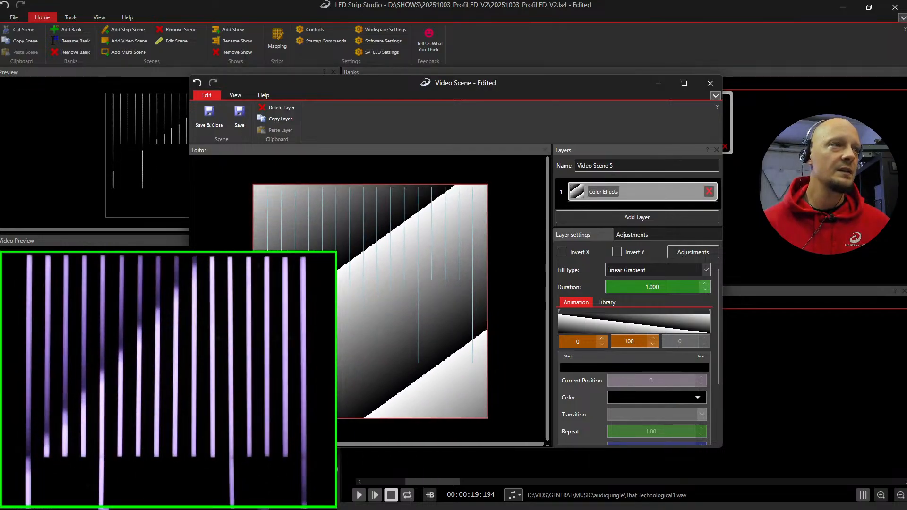
{"action": "left_click_drag", "start_coordinate": [326, 369], "coordinate": [376, 321]}
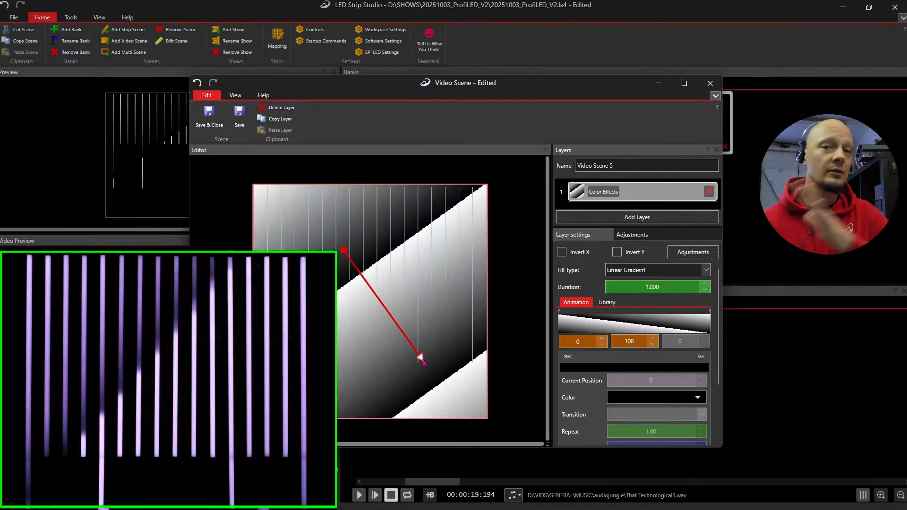
{"action": "left_click_drag", "start_coordinate": [423, 361], "coordinate": [343, 283]}
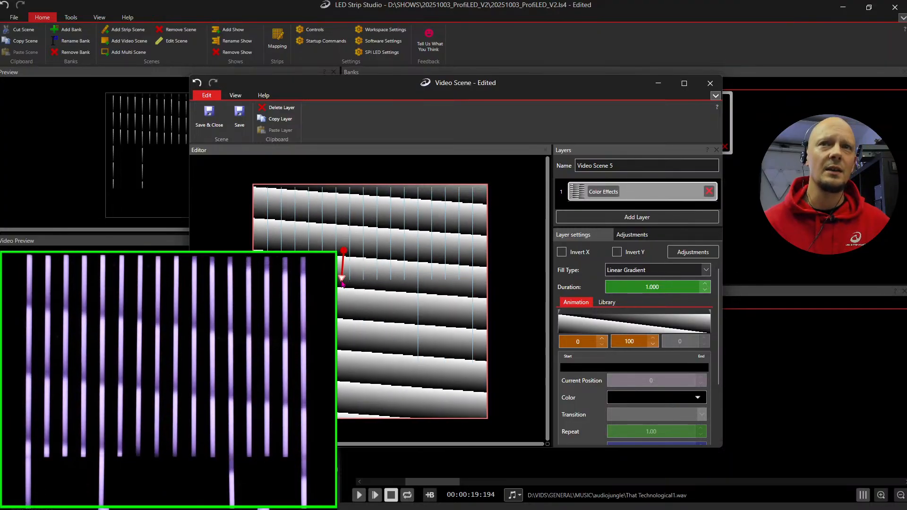
{"action": "left_click_drag", "start_coordinate": [342, 282], "coordinate": [456, 387]}
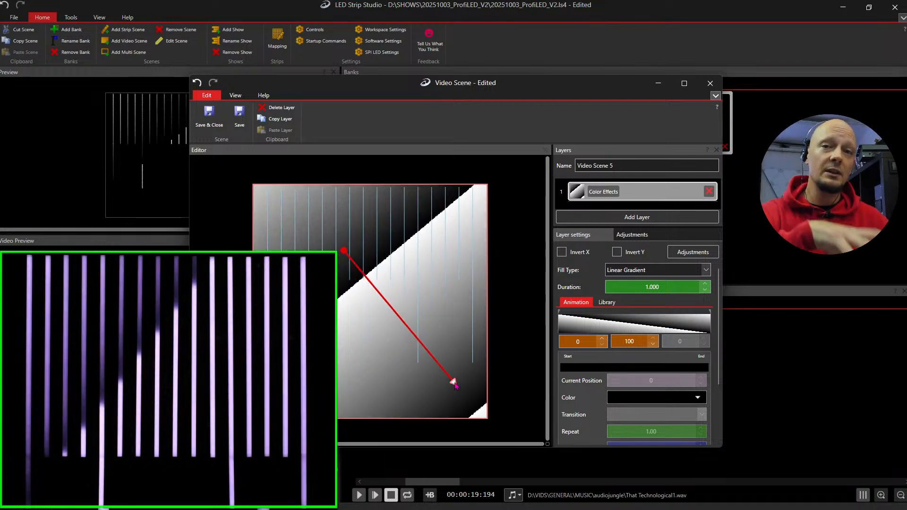
{"action": "left_click_drag", "start_coordinate": [454, 384], "coordinate": [451, 351]}
{"action": "left_click_drag", "start_coordinate": [346, 255], "coordinate": [291, 305]}
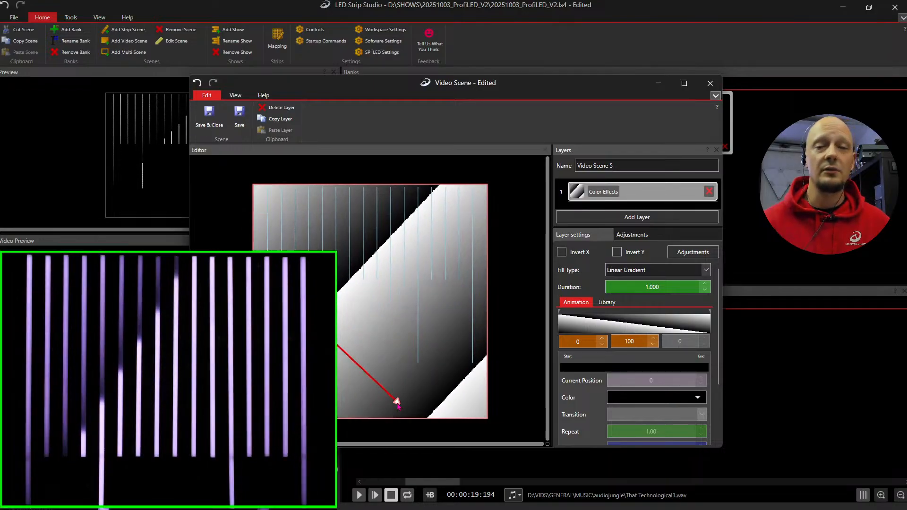
{"action": "left_click_drag", "start_coordinate": [397, 402], "coordinate": [429, 218]}
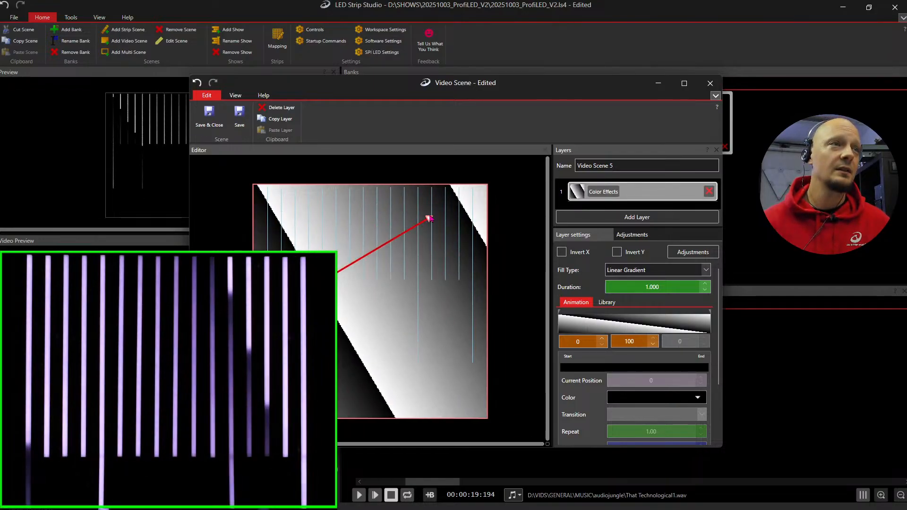
- Try Conical Gradient and another fill type on the layer, and return the fill to Linear Gradient
{"action": "left_click", "coordinate": [657, 270]}
{"action": "left_click", "coordinate": [628, 299]}
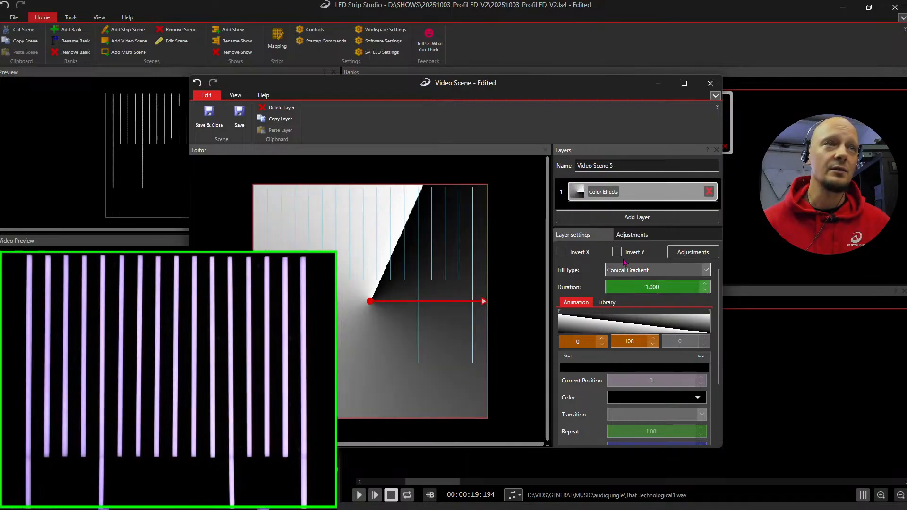
{"action": "left_click", "coordinate": [636, 273]}
{"action": "left_click", "coordinate": [637, 311]}
{"action": "left_click", "coordinate": [640, 272]}
{"action": "left_click", "coordinate": [646, 325]}
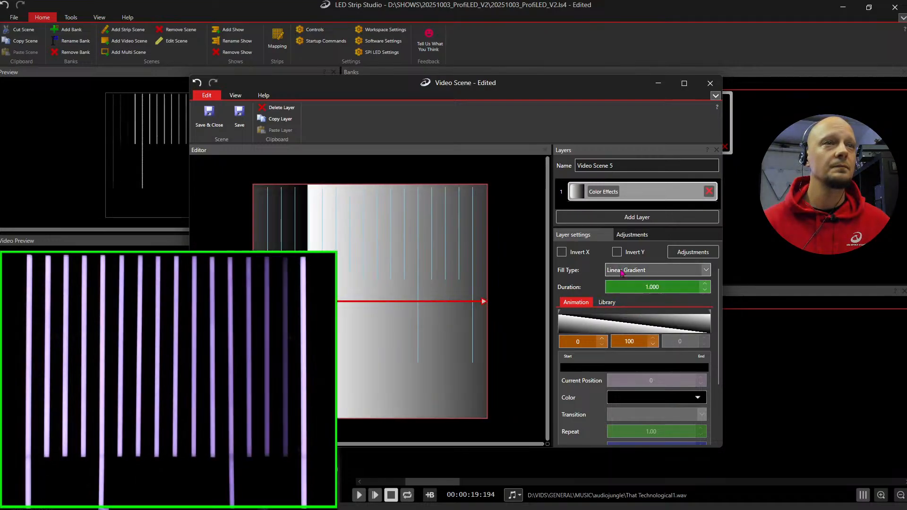
- Angle the linear gradient diagonally toward the canvas's upper right and apply the Orange flare effect from the library
{"action": "left_click_drag", "start_coordinate": [483, 302], "coordinate": [415, 208]}
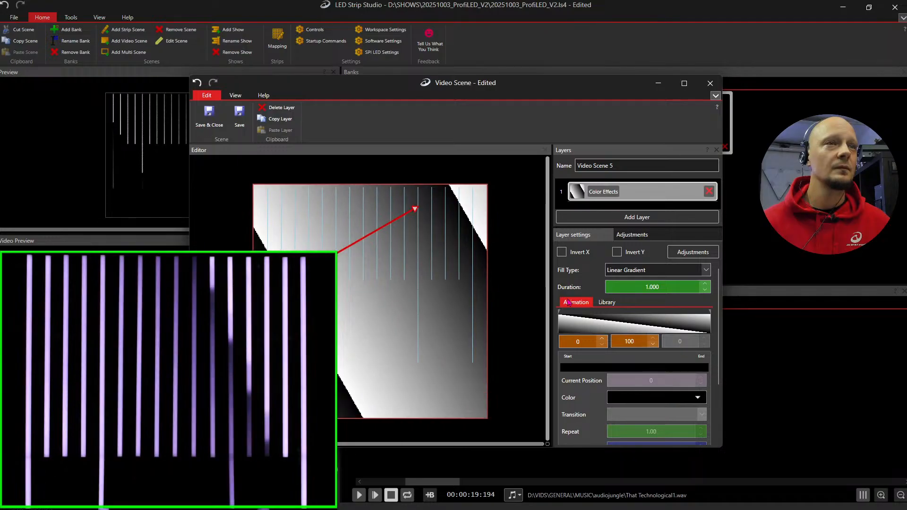
{"action": "left_click", "coordinate": [606, 303]}
{"action": "scroll", "coordinate": [635, 382], "scroll_direction": "down", "scroll_amount": 5}
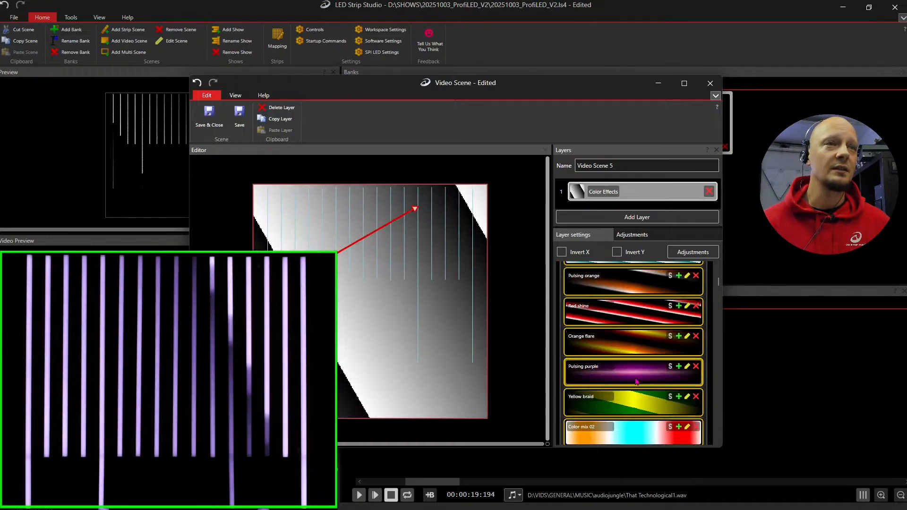
{"action": "left_click", "coordinate": [679, 336]}
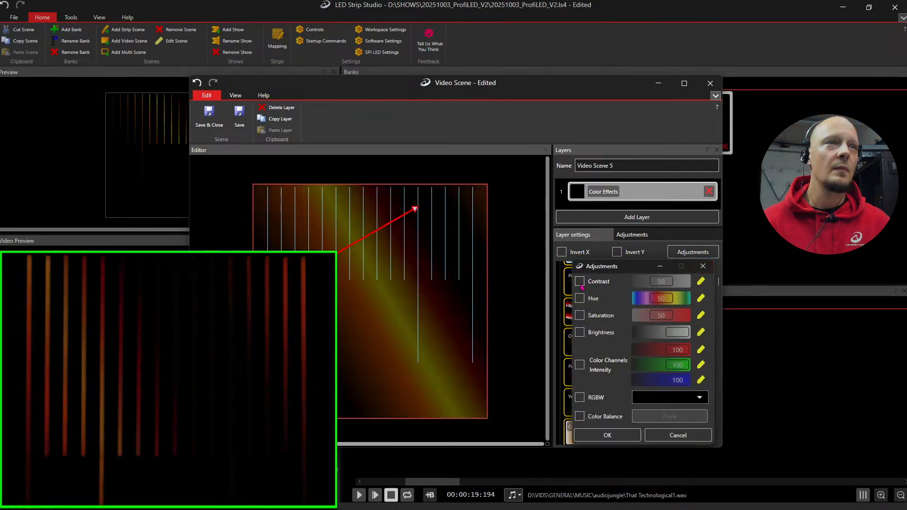
- Enable the Brightness adjustment for the Orange flare layer and confirm the adjustments
{"action": "left_click", "coordinate": [580, 332]}
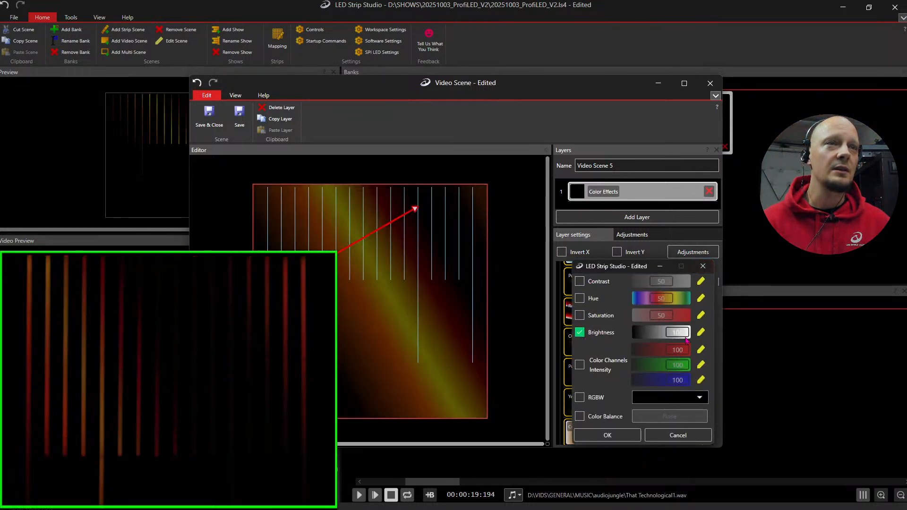
{"action": "left_click", "coordinate": [703, 266]}
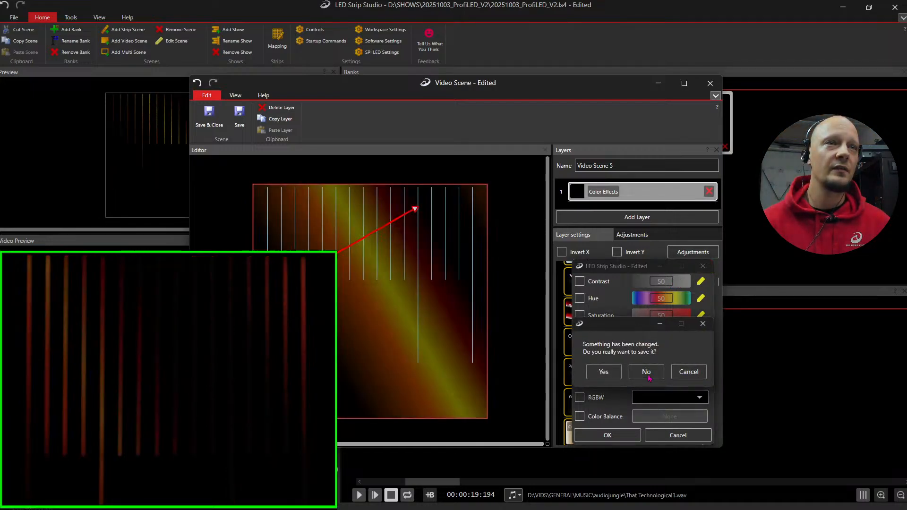
{"action": "left_click", "coordinate": [689, 371]}
{"action": "left_click", "coordinate": [607, 435]}
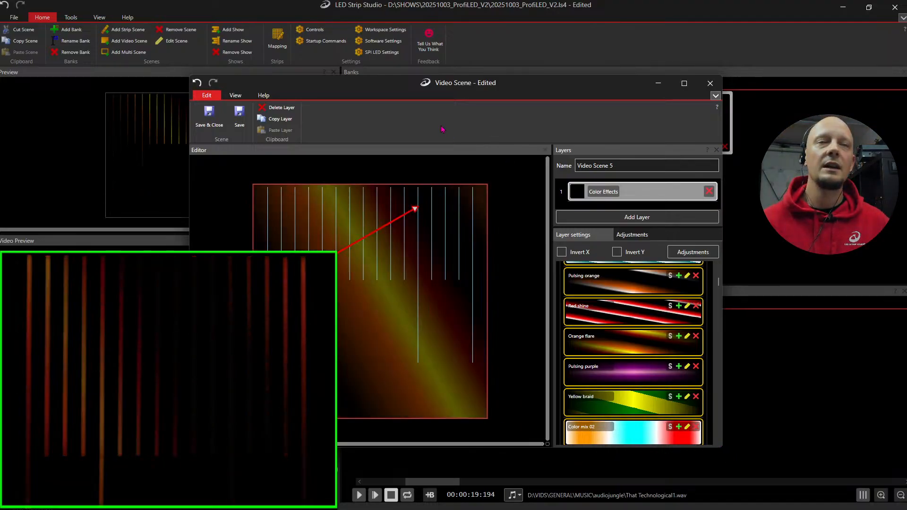
- Reposition and enlarge the Video Scene editor window, and make its layer list taller
{"action": "left_click_drag", "start_coordinate": [460, 98], "coordinate": [475, 28]}
{"action": "left_click_drag", "start_coordinate": [737, 378], "coordinate": [775, 480]}
{"action": "left_click_drag", "start_coordinate": [675, 186], "coordinate": [680, 243]}
{"action": "left_click", "coordinate": [682, 192]}
{"action": "left_click", "coordinate": [671, 127]}
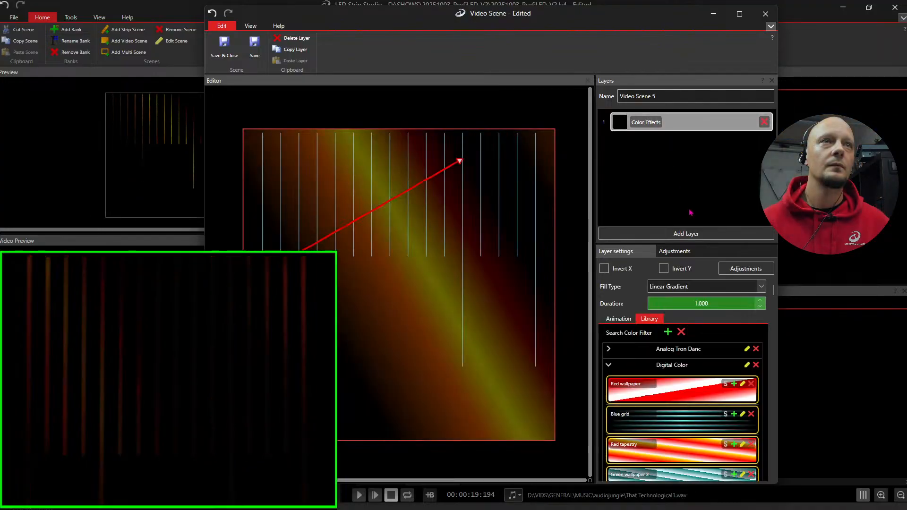
- Add a second Color Effects layer on the right half of the canvas and narrow the Orange flare layer to the left half
{"action": "left_click", "coordinate": [684, 234]}
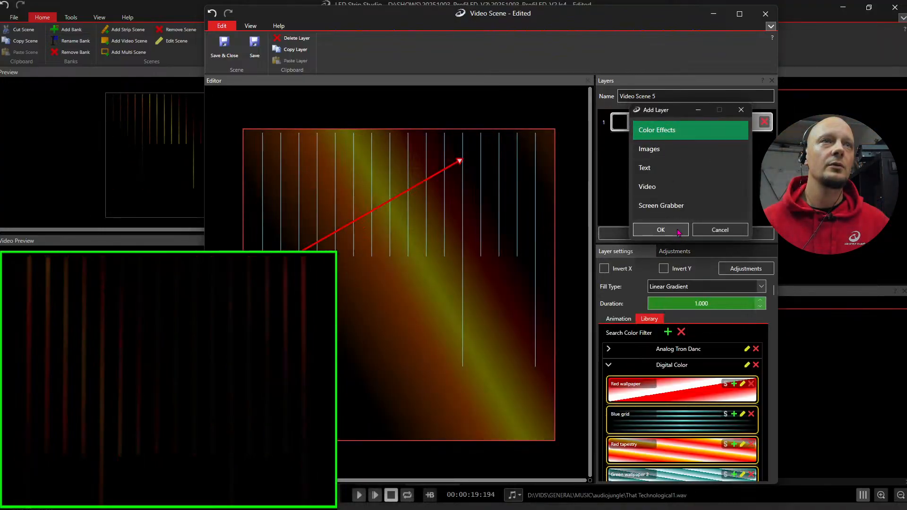
{"action": "left_click", "coordinate": [678, 230]}
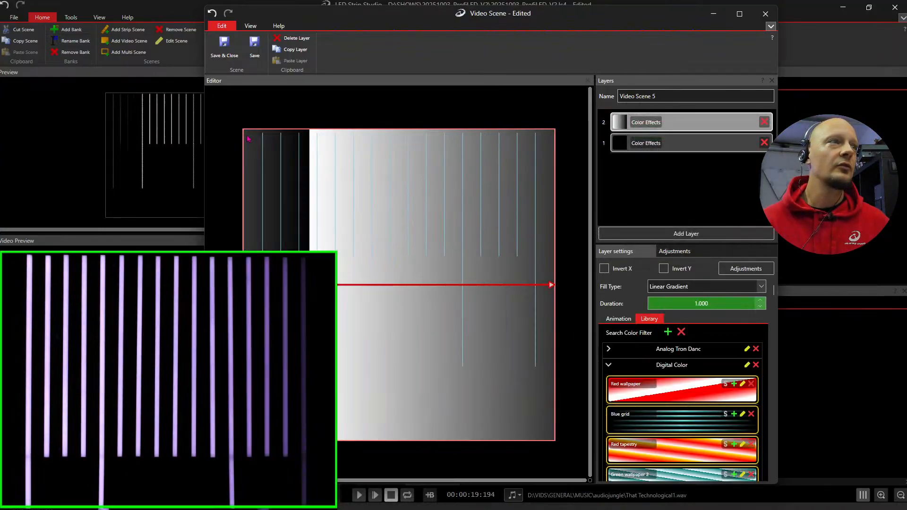
{"action": "left_click_drag", "start_coordinate": [275, 174], "coordinate": [452, 175]}
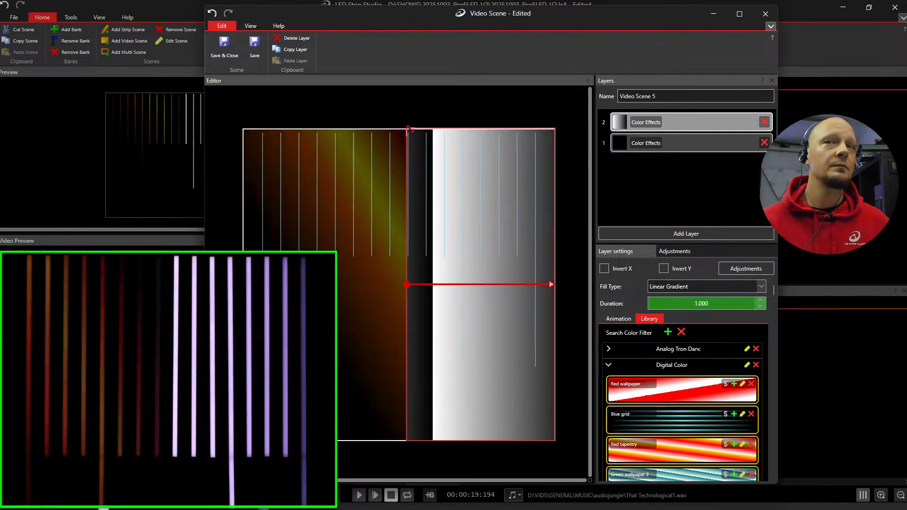
{"action": "left_click", "coordinate": [339, 189]}
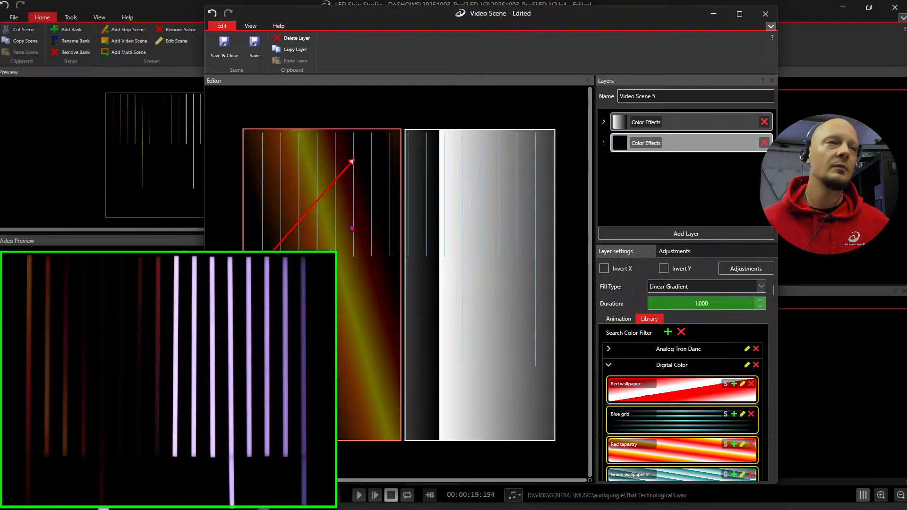
- Enable the whole scene's Brightness adjustment and try lowering it to 3
{"action": "left_click", "coordinate": [466, 242]}
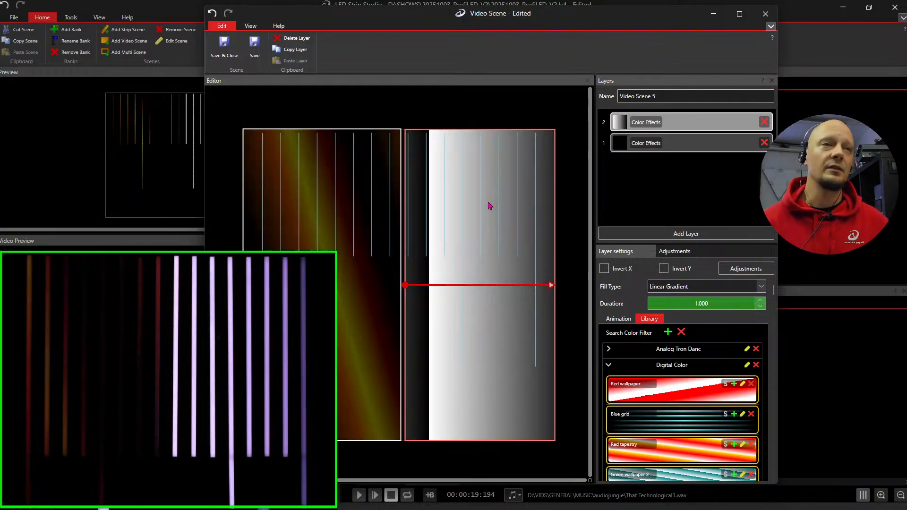
{"action": "left_click", "coordinate": [687, 254]}
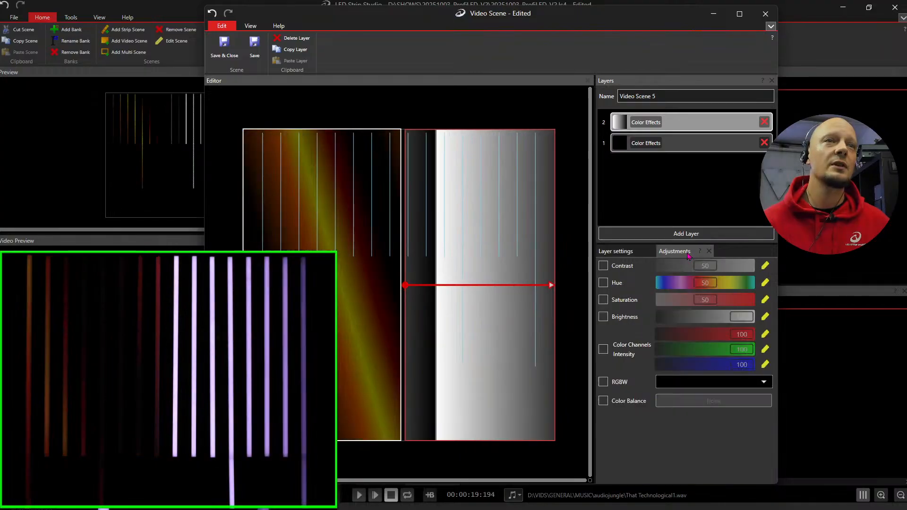
{"action": "left_click", "coordinate": [622, 321]}
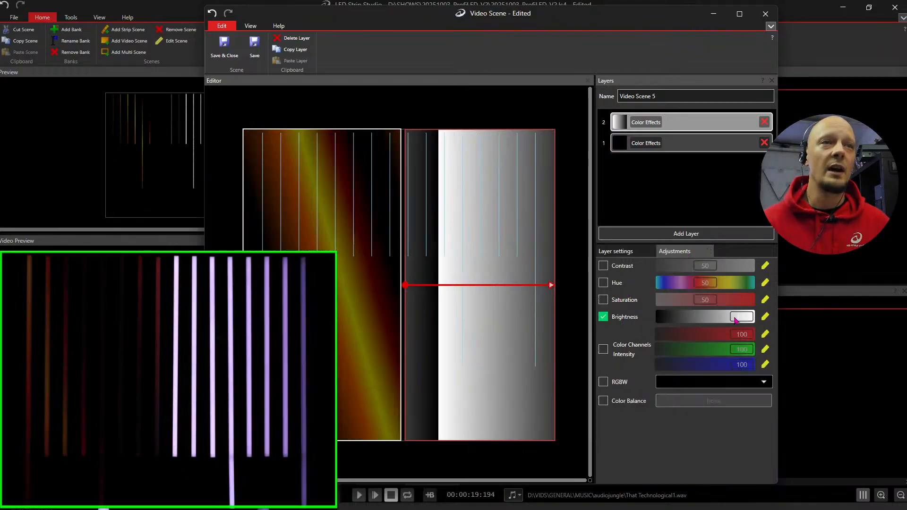
{"action": "left_click_drag", "start_coordinate": [740, 323], "coordinate": [675, 324]}
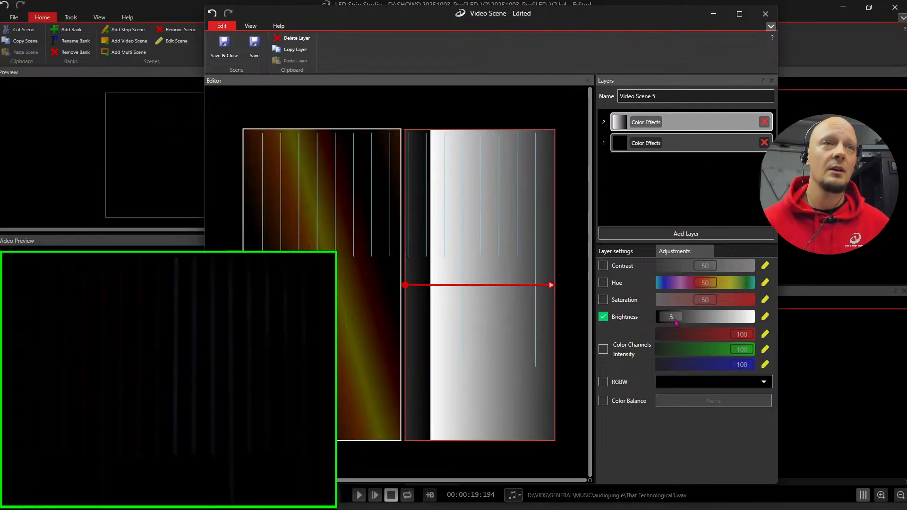
- Enable and lower Brightness in the white gradient layer's own adjustments, and save and close the scene
{"action": "left_click", "coordinate": [615, 251]}
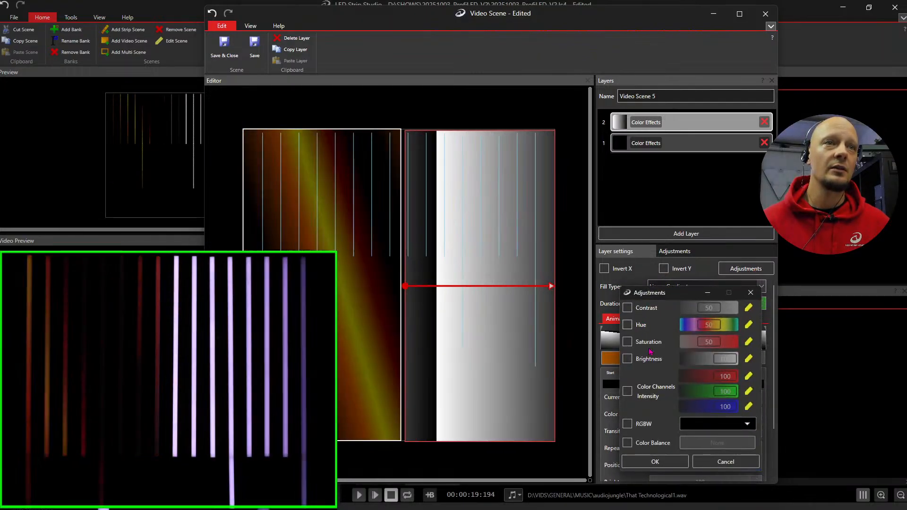
{"action": "left_click", "coordinate": [627, 358]}
{"action": "mouse_move", "coordinate": [726, 362]}
{"action": "left_mouse_down"}
{"action": "mouse_move", "coordinate": [685, 363]}
{"action": "mouse_move", "coordinate": [708, 362]}
{"action": "left_mouse_up"}
{"action": "left_click", "coordinate": [685, 457]}
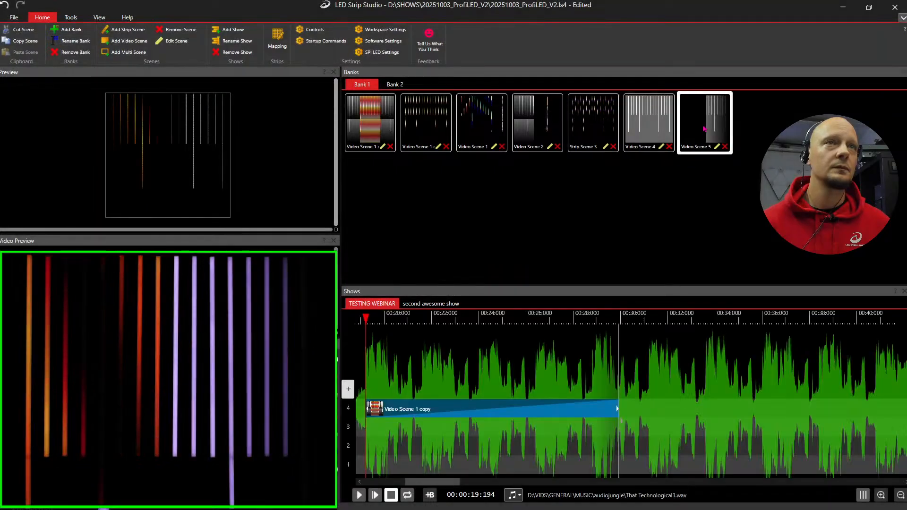
- Place Video Scene 5 on track 3 from the end of Video Scene 1 copy to 37.708 seconds, and play the transition from 28.908 seconds
{"action": "left_click_drag", "start_coordinate": [704, 121], "coordinate": [803, 427]}
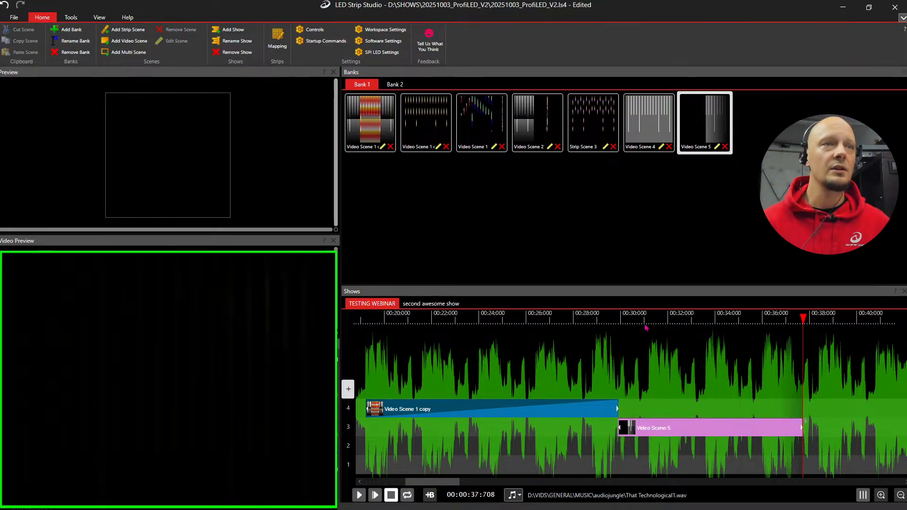
{"action": "left_click", "coordinate": [596, 320]}
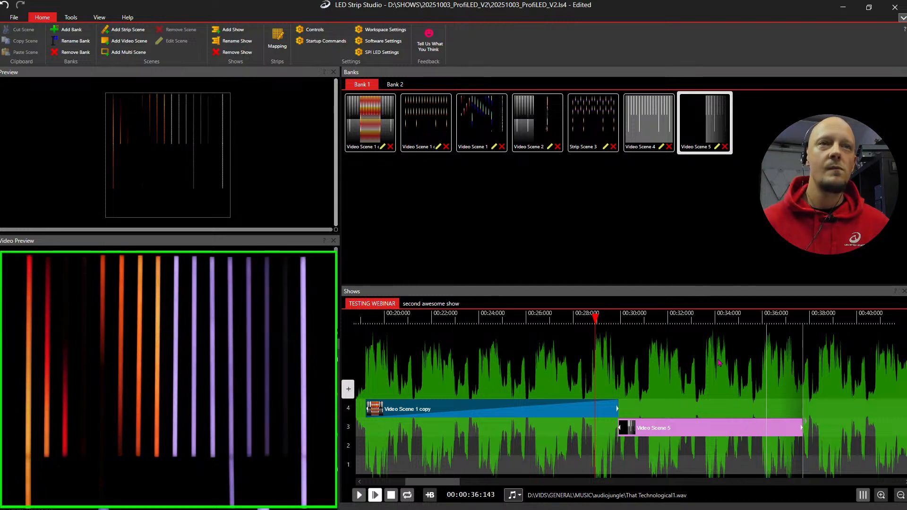
{"action": "key", "text": "space"}
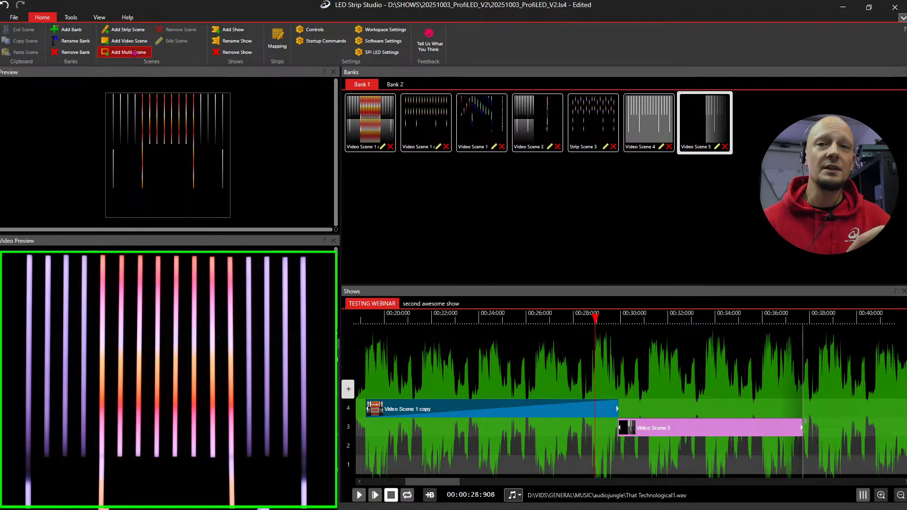
- Add a new multi scene to Bank 1 and open it for editing
{"action": "left_click", "coordinate": [135, 53]}
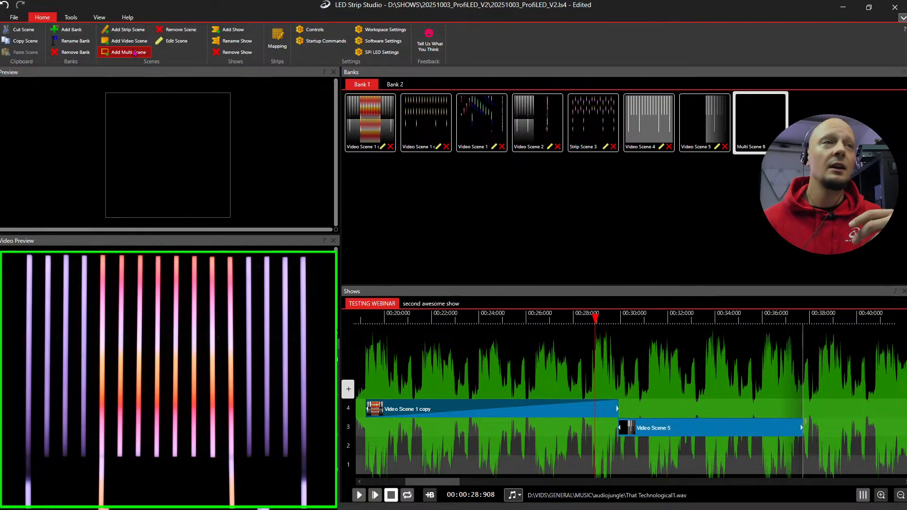
{"action": "double_click", "coordinate": [773, 133]}
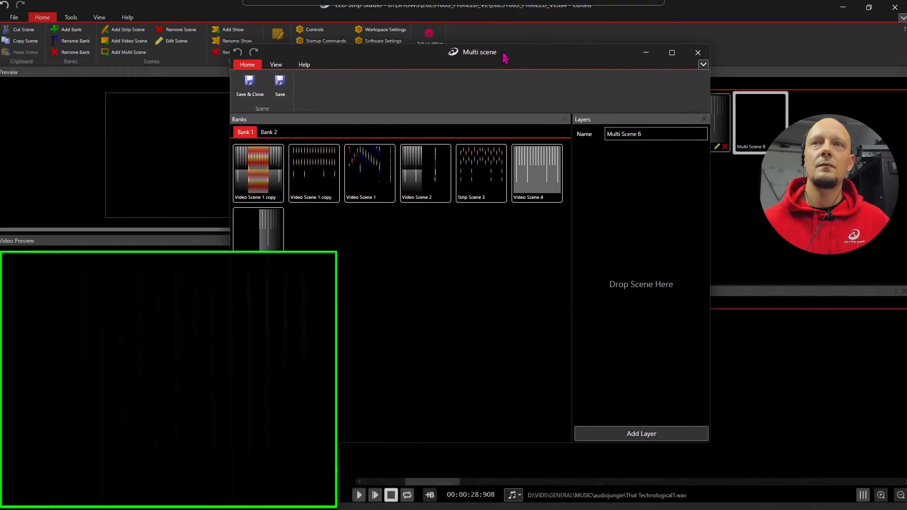
- Add Strip Scene 1 from Bank 2 as layer 1 and Video Scene 1 from Bank 1 as layer 2
{"action": "left_click_drag", "start_coordinate": [501, 57], "coordinate": [537, 45]}
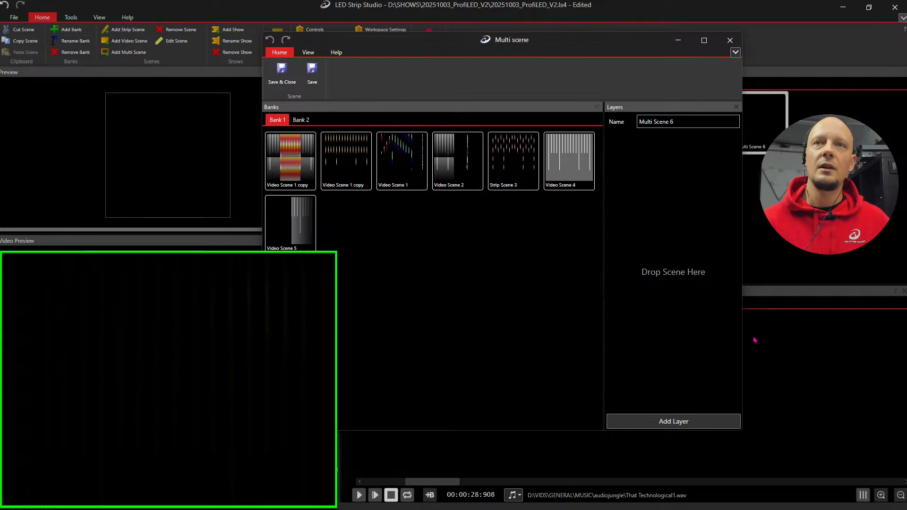
{"action": "left_click_drag", "start_coordinate": [520, 41], "coordinate": [593, 43]}
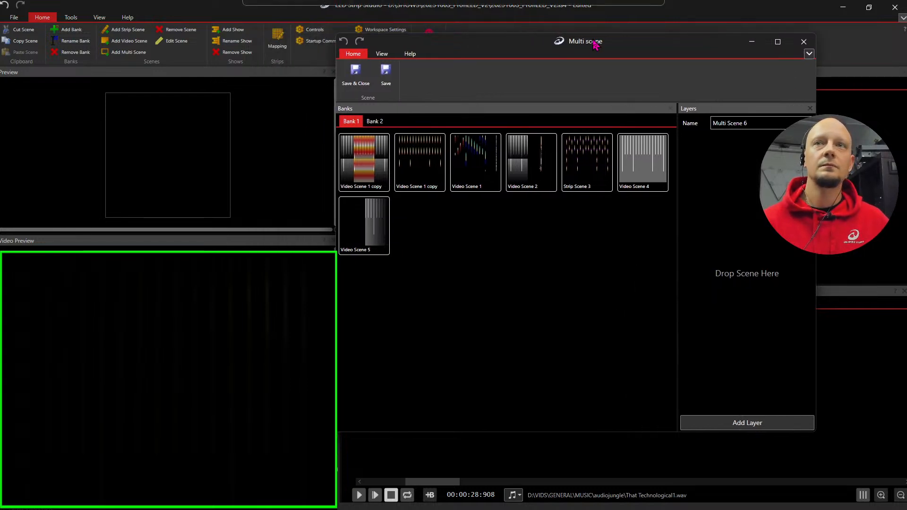
{"action": "left_click", "coordinate": [375, 121]}
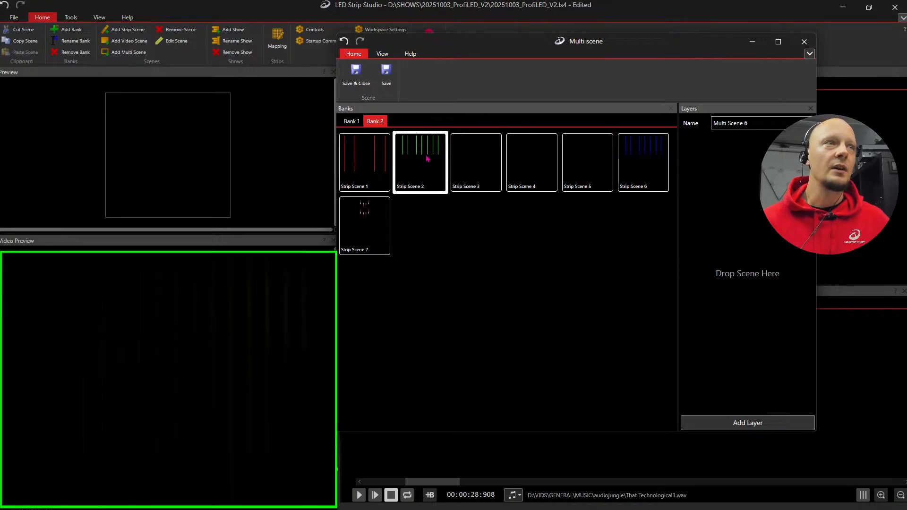
{"action": "left_click_drag", "start_coordinate": [563, 201], "coordinate": [736, 189]}
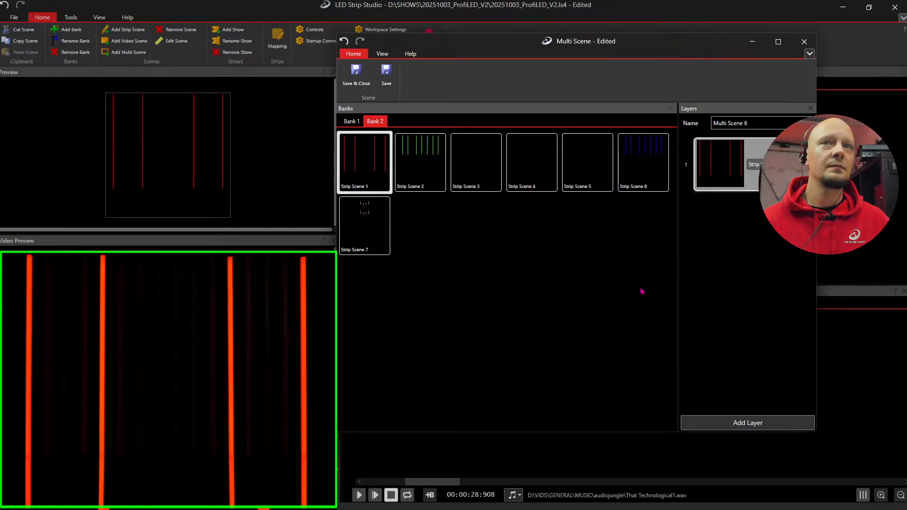
{"action": "left_click", "coordinate": [347, 122]}
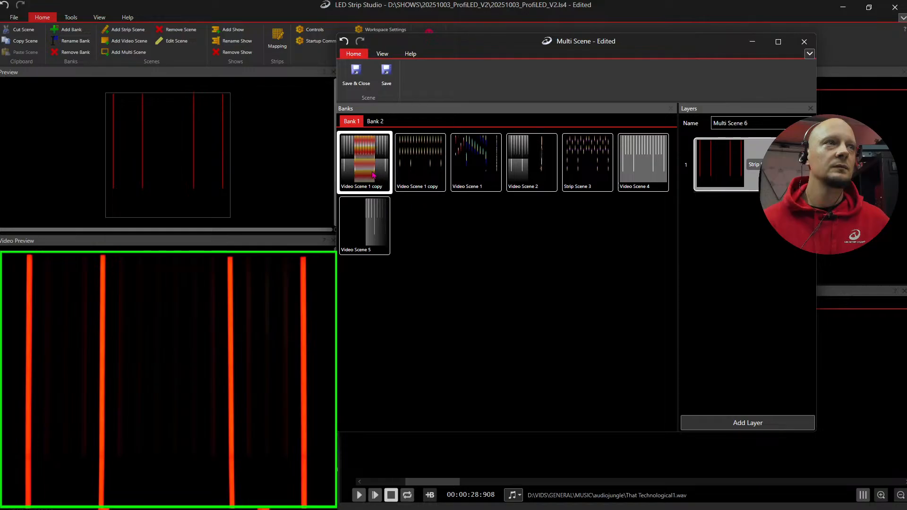
{"action": "left_click_drag", "start_coordinate": [473, 156], "coordinate": [719, 229]}
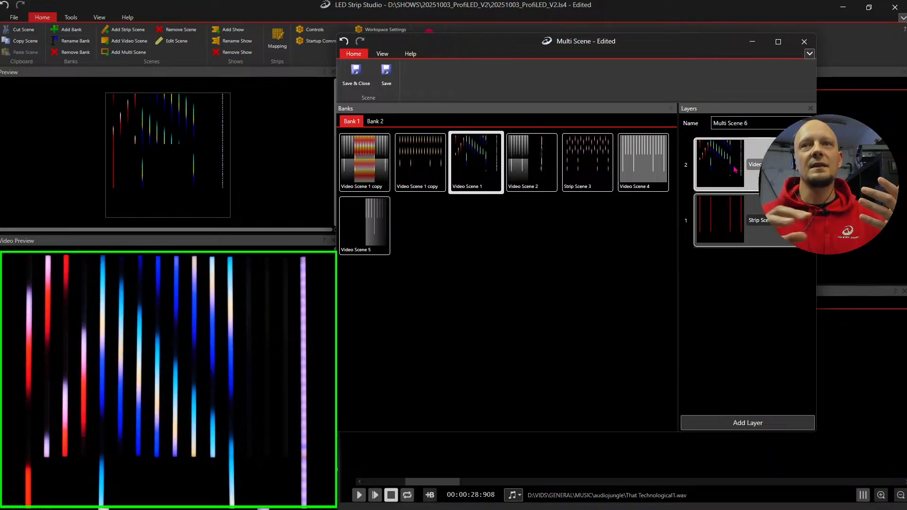
- Reorder the multi scene's layers so Strip Scene 1 lies above Video Scene 1, and save and close the scene
{"action": "left_click_drag", "start_coordinate": [639, 49], "coordinate": [613, 47]}
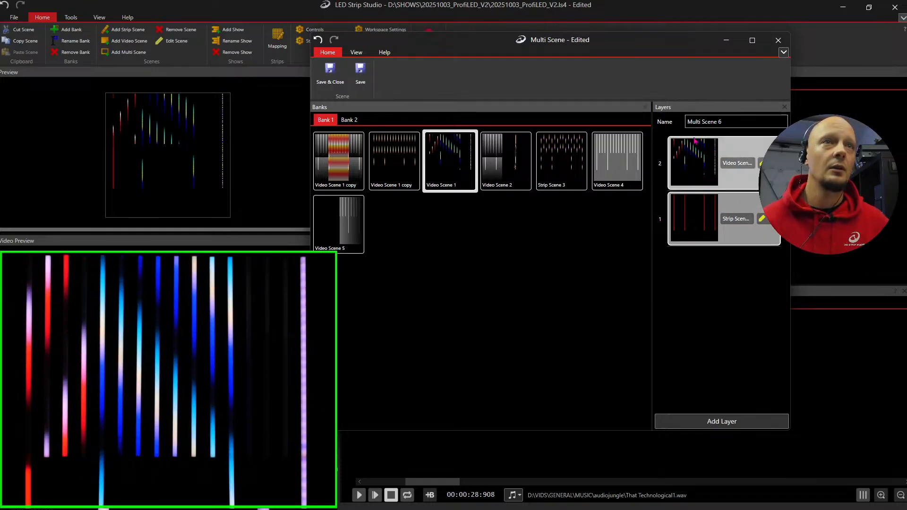
{"action": "left_click_drag", "start_coordinate": [699, 245], "coordinate": [694, 165]}
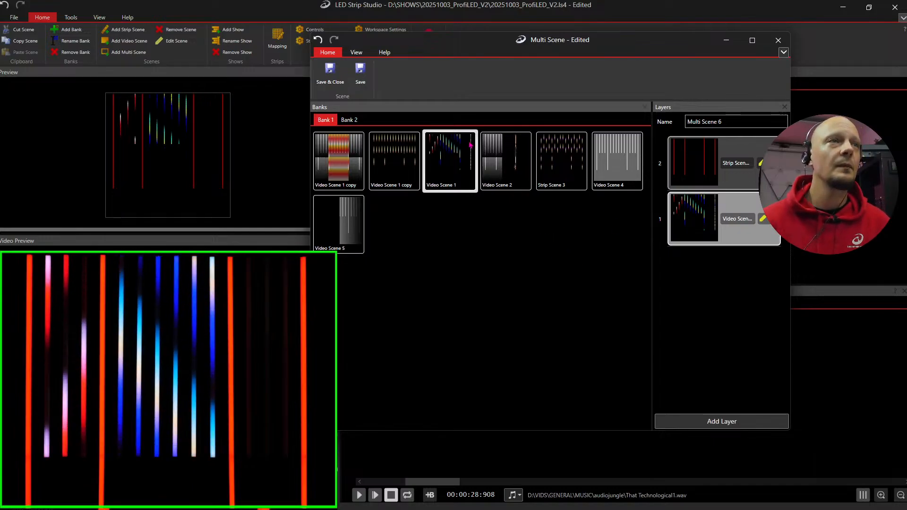
{"action": "left_click", "coordinate": [348, 120]}
{"action": "left_click", "coordinate": [325, 120]}
{"action": "left_click", "coordinate": [330, 76]}
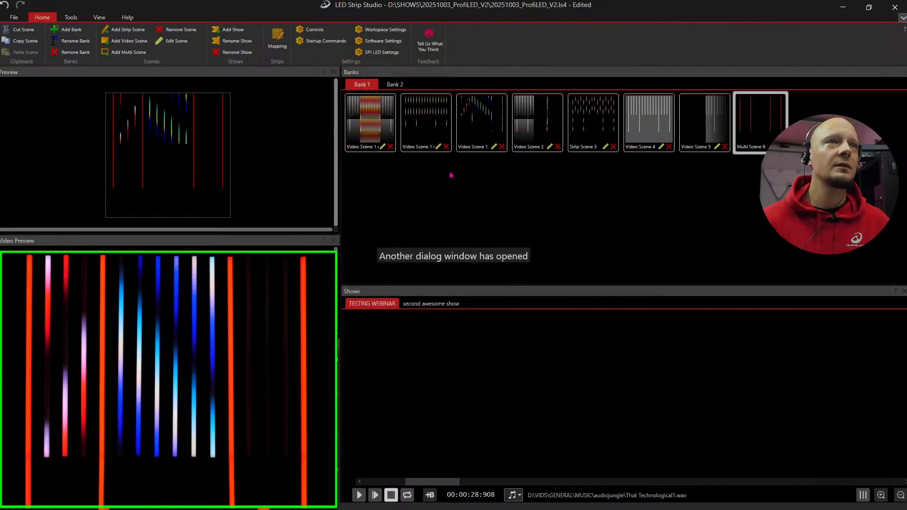
- Place Multi Scene 6 on track 4 at 38.048 seconds, extend it to about 40.9 seconds, and play it from 37.741 seconds
{"action": "left_click_drag", "start_coordinate": [756, 125], "coordinate": [811, 401]}
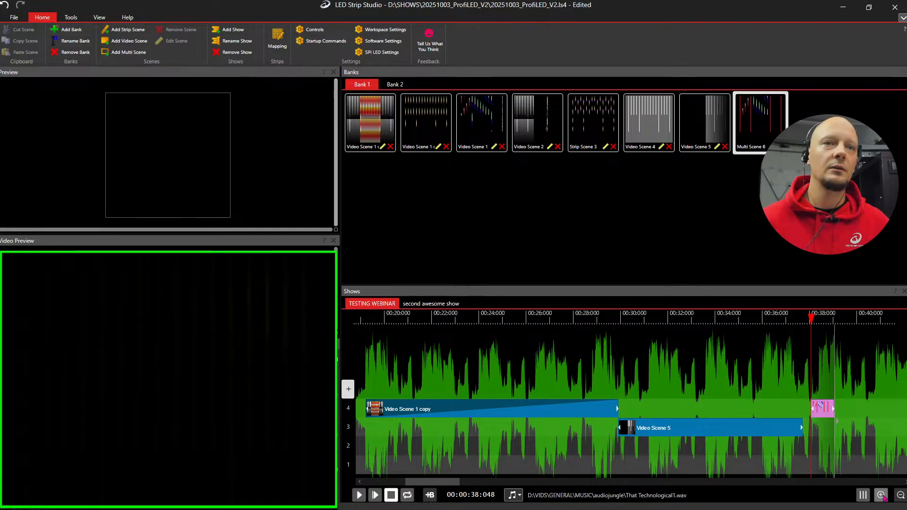
{"action": "left_click", "coordinate": [880, 494]}
{"action": "left_click", "coordinate": [880, 494]}
{"action": "left_click", "coordinate": [900, 495]}
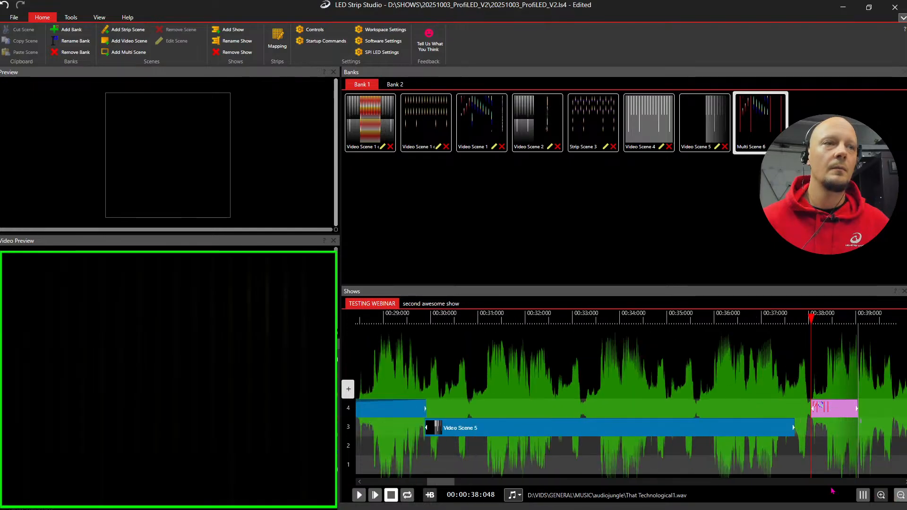
{"action": "left_click_drag", "start_coordinate": [439, 482], "coordinate": [456, 482]}
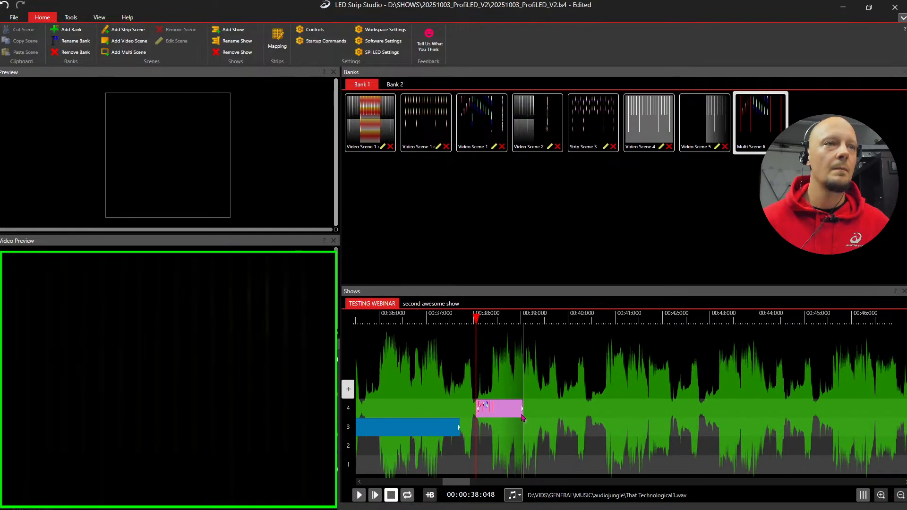
{"action": "left_click_drag", "start_coordinate": [523, 413], "coordinate": [610, 413]}
{"action": "left_click", "coordinate": [462, 317]}
{"action": "key", "text": "space"}
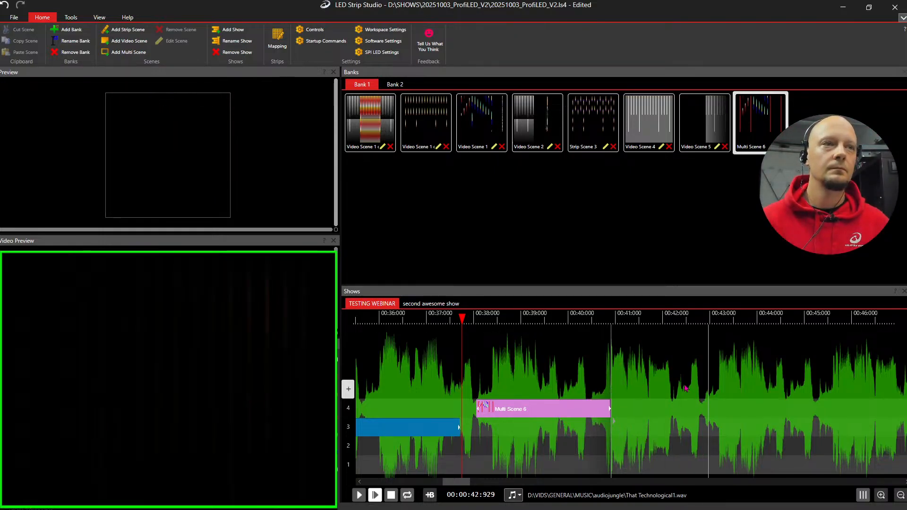
{"action": "key", "text": "space"}
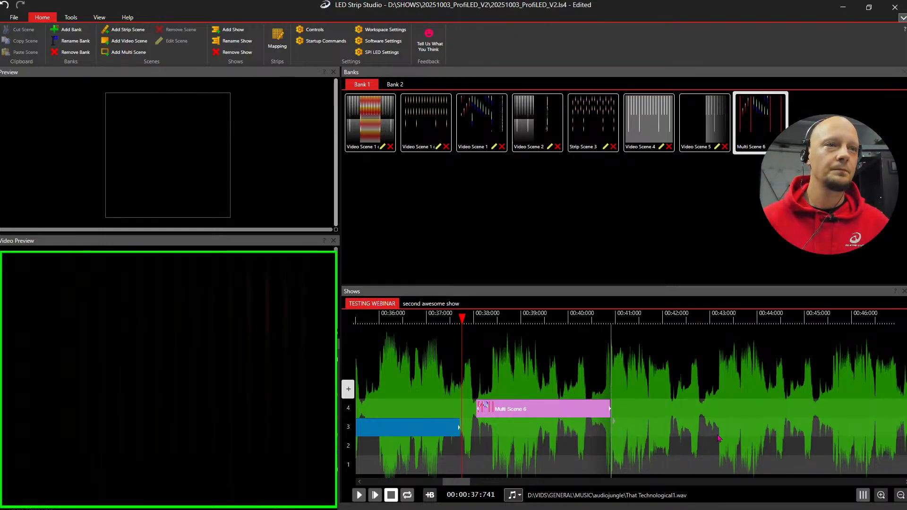
- View the settings for rendering the TESTING WEBINAR show to video, and close them without rendering
{"action": "left_click", "coordinate": [900, 495]}
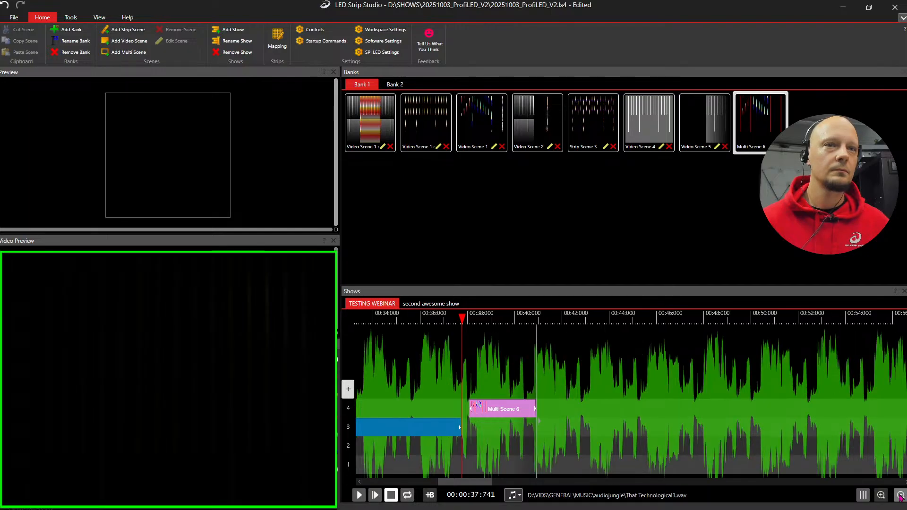
{"action": "left_click", "coordinate": [900, 495]}
{"action": "left_click", "coordinate": [900, 494]}
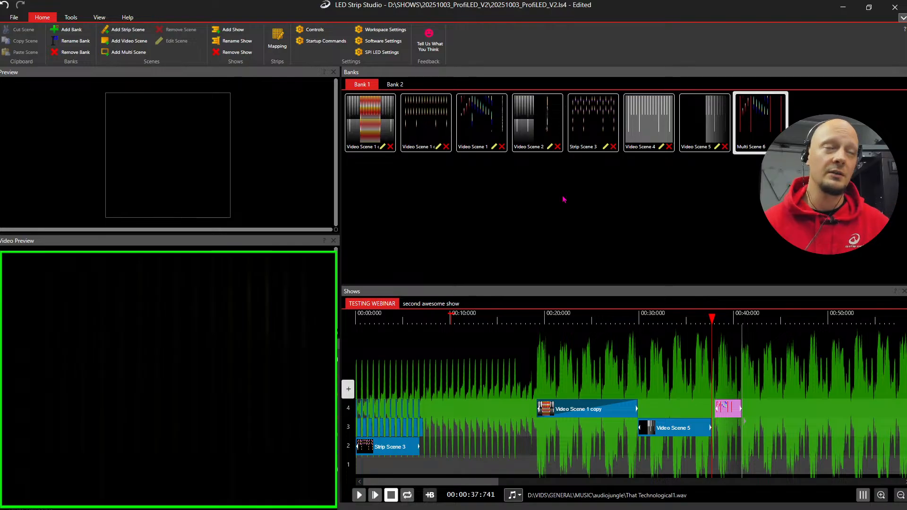
{"action": "left_click", "coordinate": [99, 17]}
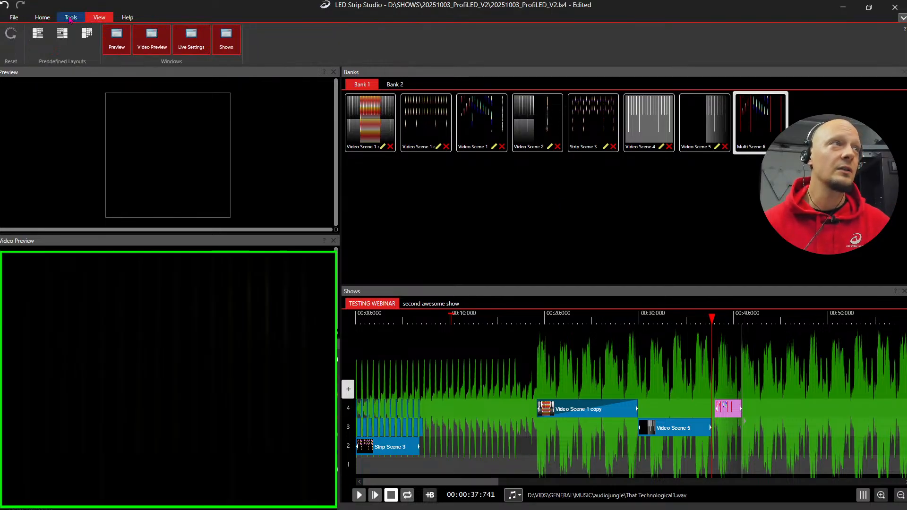
{"action": "left_click", "coordinate": [71, 17]}
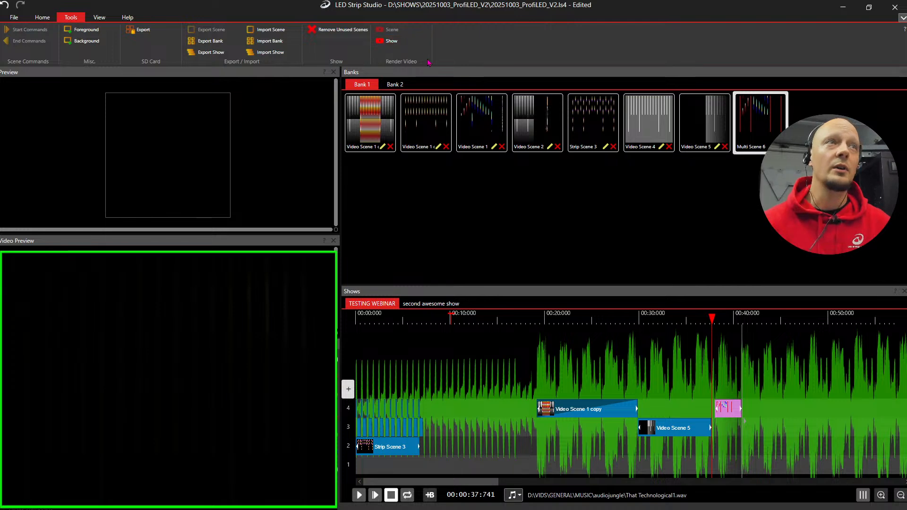
{"action": "left_click", "coordinate": [398, 45]}
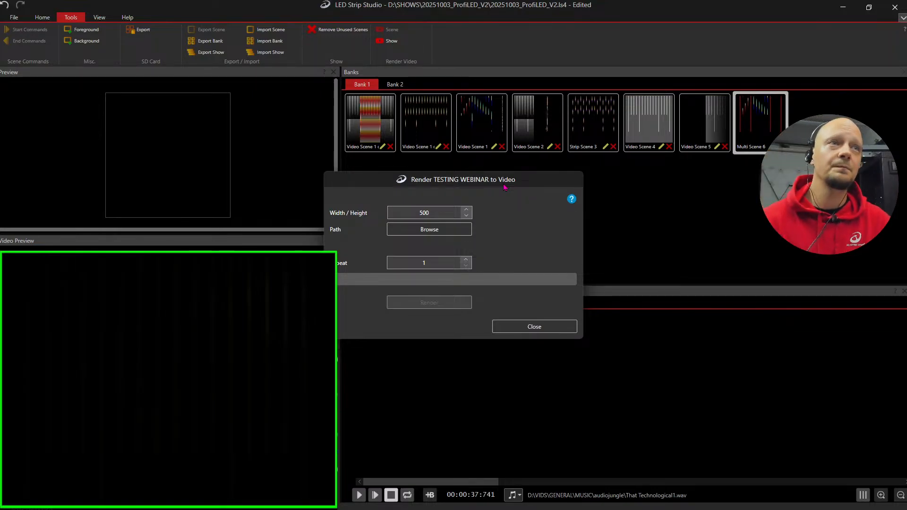
{"action": "left_click", "coordinate": [550, 327]}
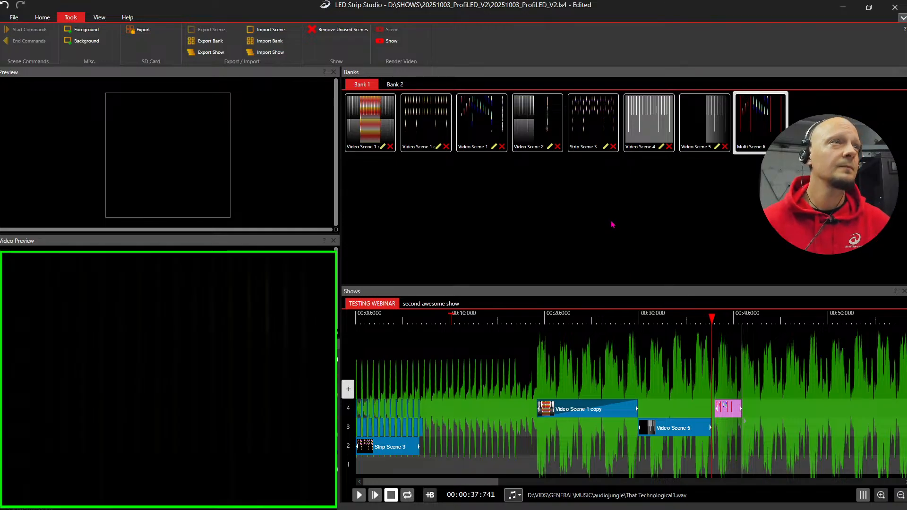
{"action": "left_click", "coordinate": [42, 17]}
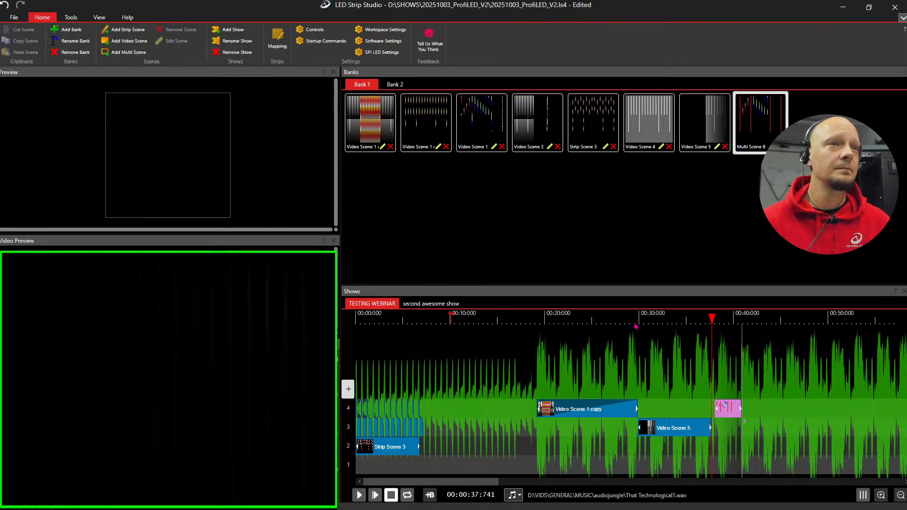
- Play the show's opening from 0 seconds and stop at 7.800 seconds
{"action": "left_click", "coordinate": [357, 317]}
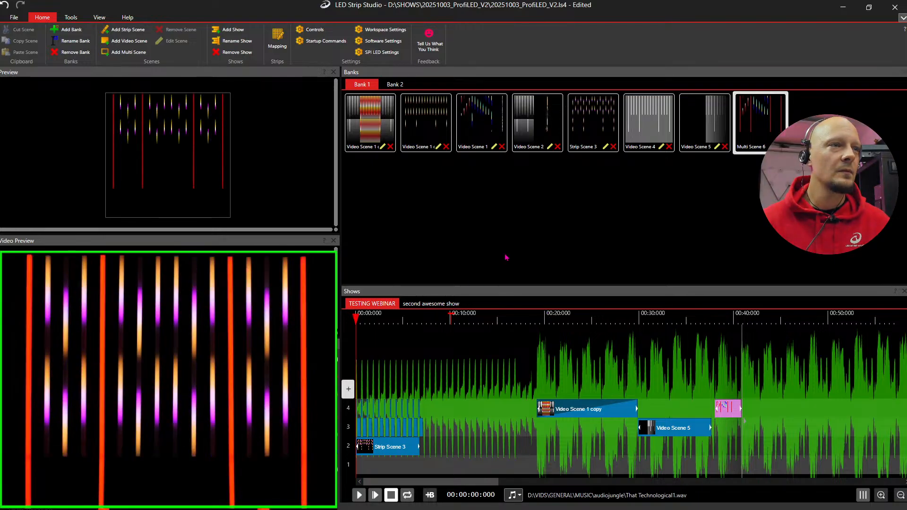
{"action": "key", "text": "space"}
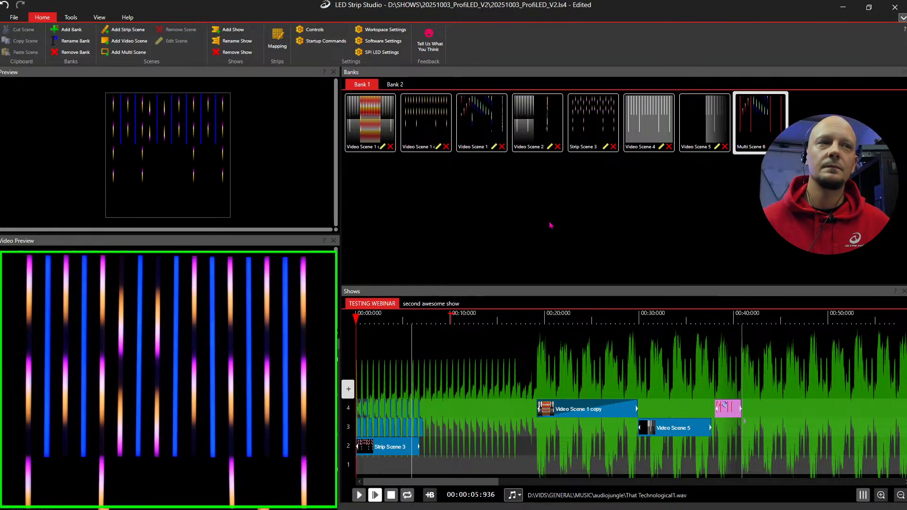
{"action": "key", "text": "space"}
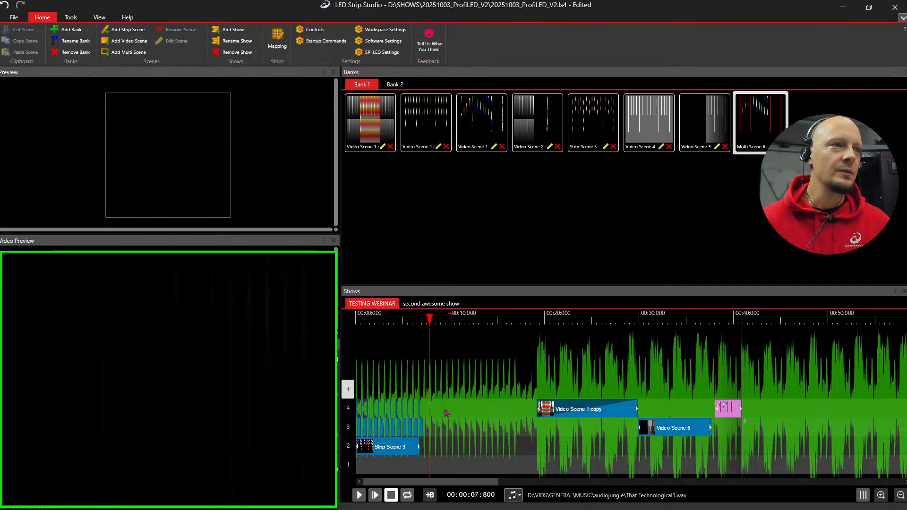
- Duplicate all clips of the opening sequence on tracks 2 to 4 to 7.200 seconds and play the copy
{"action": "left_click", "coordinate": [383, 450]}
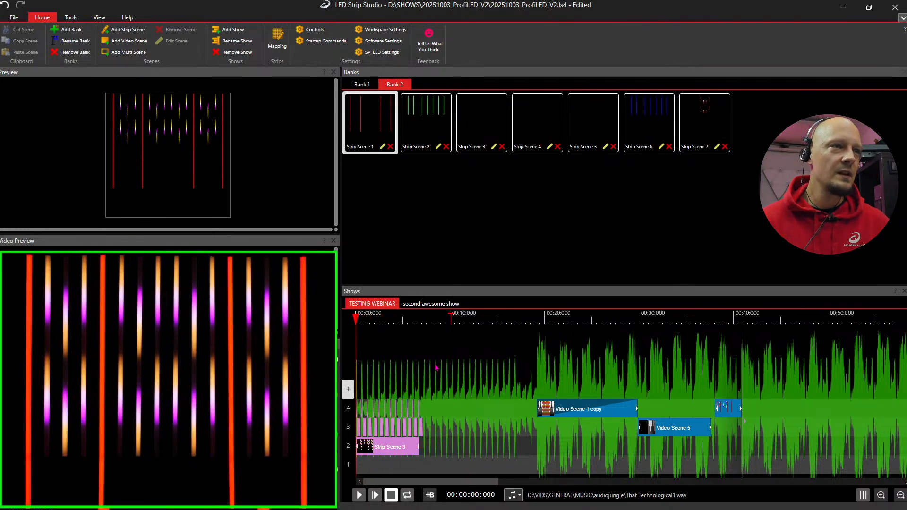
{"action": "left_click", "coordinate": [426, 320]}
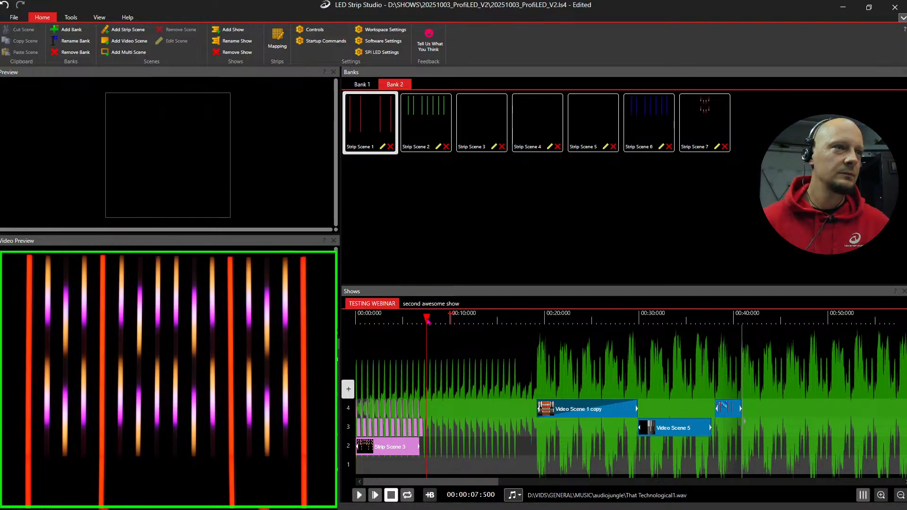
{"action": "left_click", "coordinate": [424, 432]}
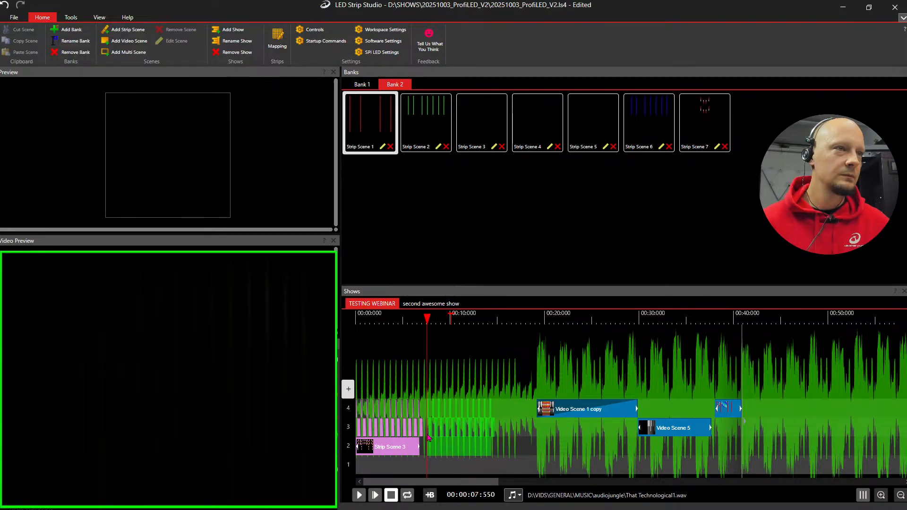
{"action": "left_click", "coordinate": [424, 438]}
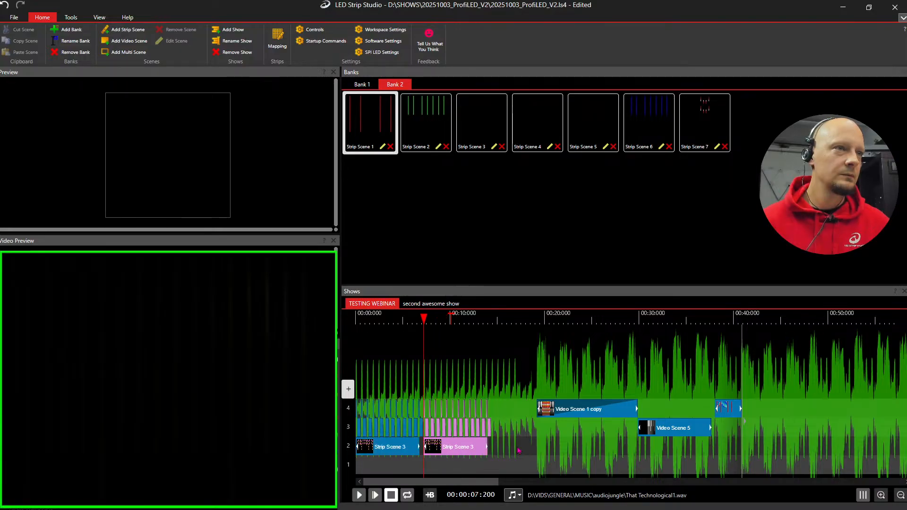
{"action": "key", "text": "space"}
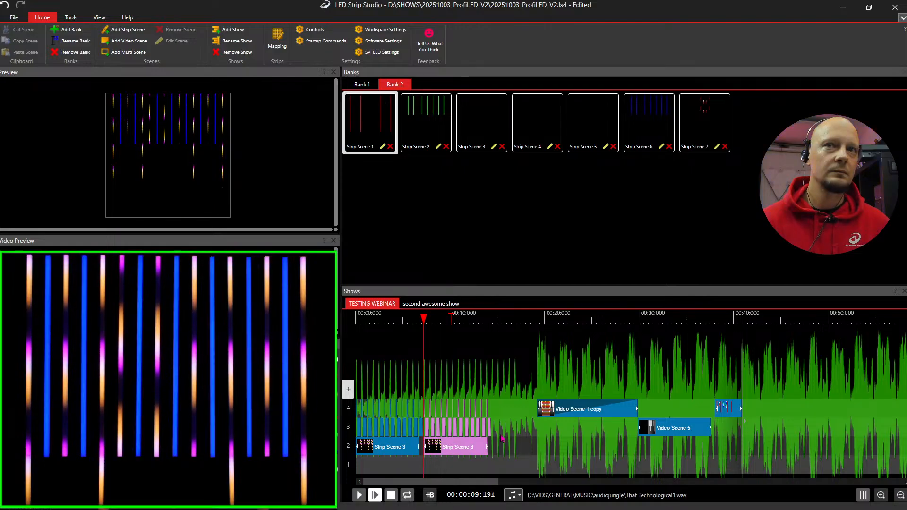
{"action": "key", "text": "space"}
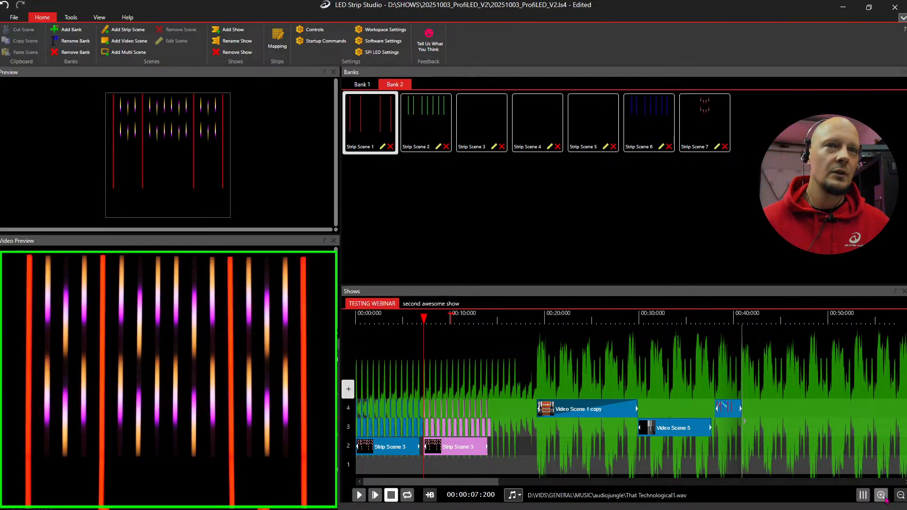
- Shift the copied clips slightly later, to about 7.3 seconds, to match the beats, and play them from 7.905 seconds
{"action": "left_click", "coordinate": [880, 494]}
{"action": "mouse_move", "coordinate": [460, 414]}
{"action": "left_mouse_down"}
{"action": "mouse_move", "coordinate": [451, 414]}
{"action": "mouse_move", "coordinate": [462, 414]}
{"action": "left_mouse_up"}
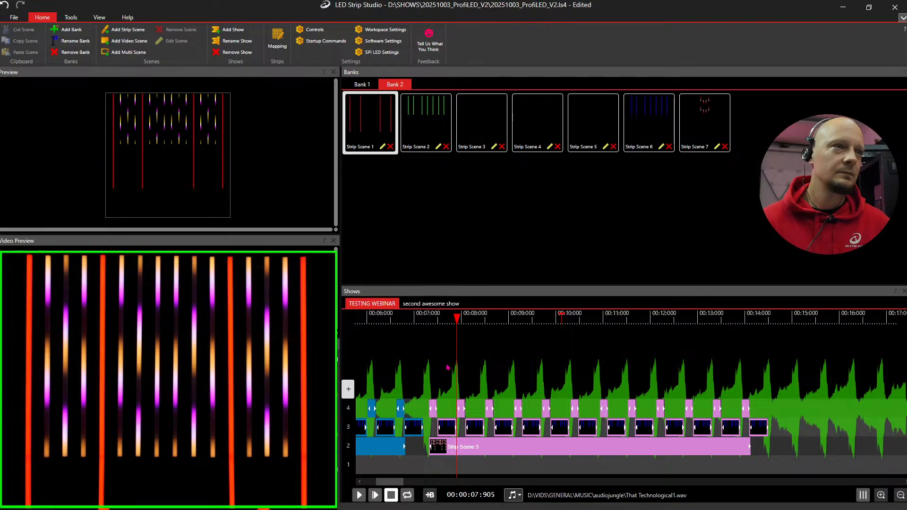
{"action": "key", "text": "space"}
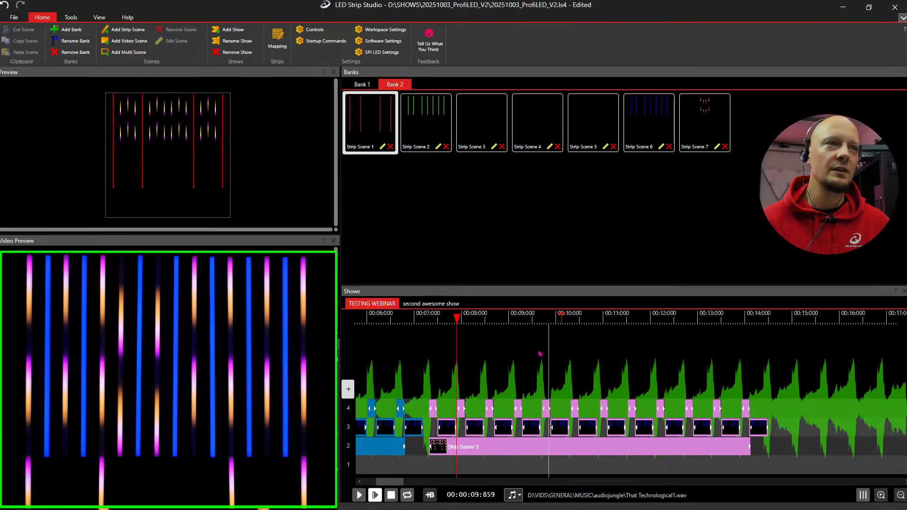
{"action": "left_click", "coordinate": [444, 348]}
{"action": "key", "text": "space"}
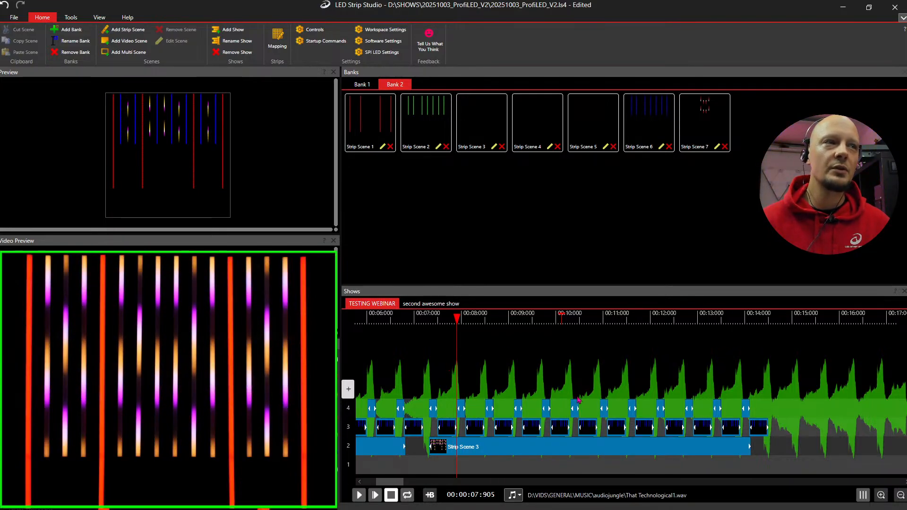
- Stretch all scenes of the show together so that the last one ends at 43.400 seconds
{"action": "left_click", "coordinate": [900, 495]}
{"action": "left_click", "coordinate": [900, 495]}
{"action": "left_click", "coordinate": [900, 495]}
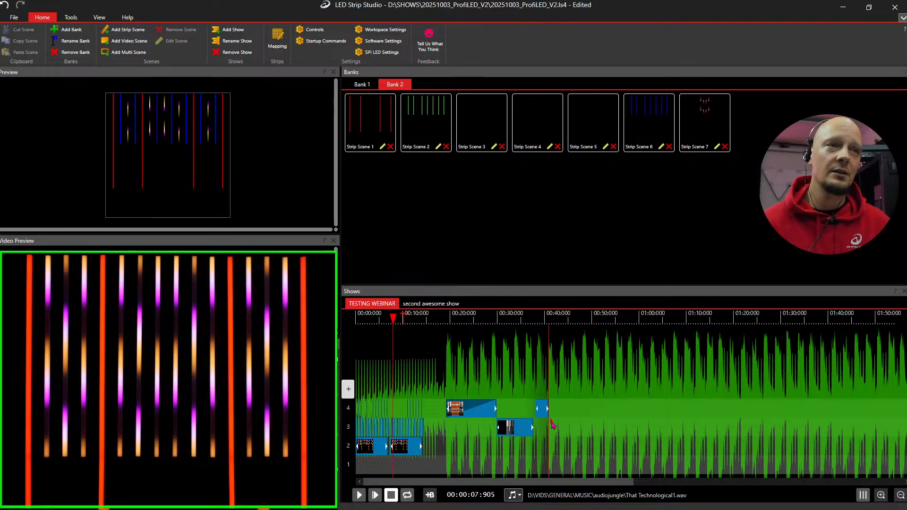
{"action": "mouse_move", "coordinate": [550, 424]}
{"action": "left_mouse_down"}
{"action": "mouse_move", "coordinate": [836, 423]}
{"action": "mouse_move", "coordinate": [495, 432]}
{"action": "mouse_move", "coordinate": [733, 432]}
{"action": "mouse_move", "coordinate": [562, 431]}
{"action": "left_mouse_up"}
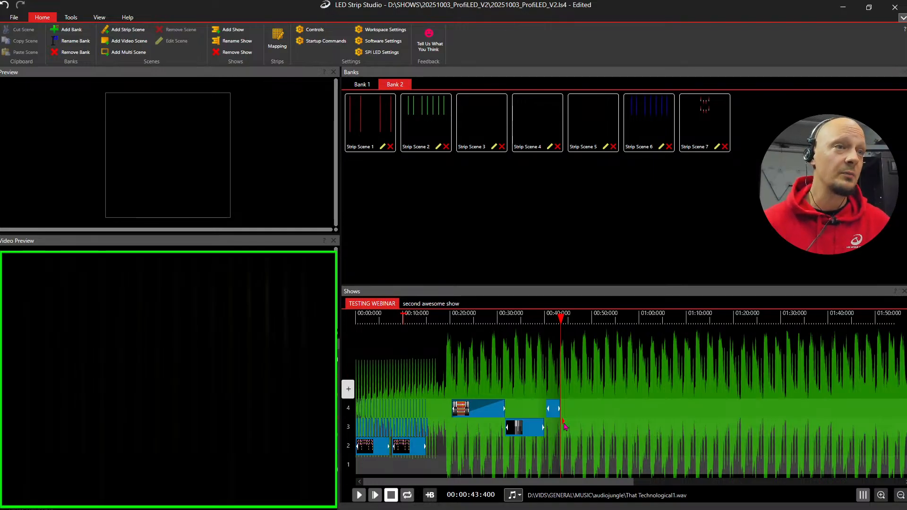
- Look through the second awesome show, then return to the TESTING WEBINAR show with Bank 1 open and preview it at 3.200 seconds
{"action": "left_click", "coordinate": [445, 304]}
{"action": "left_click", "coordinate": [372, 303]}
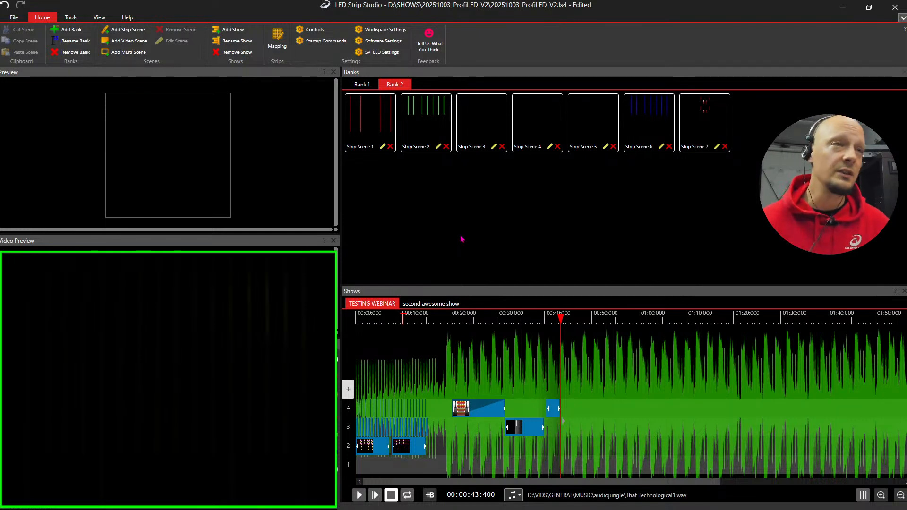
{"action": "left_click", "coordinate": [451, 305]}
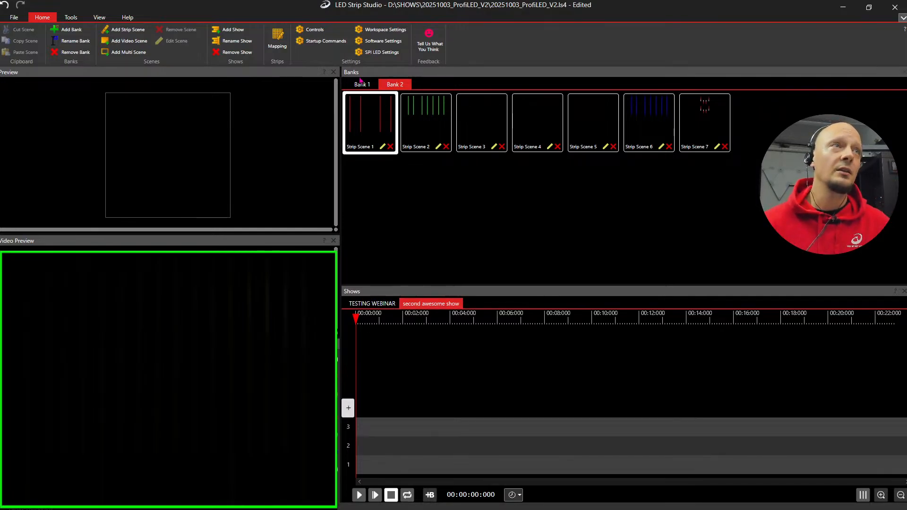
{"action": "left_click", "coordinate": [99, 18]}
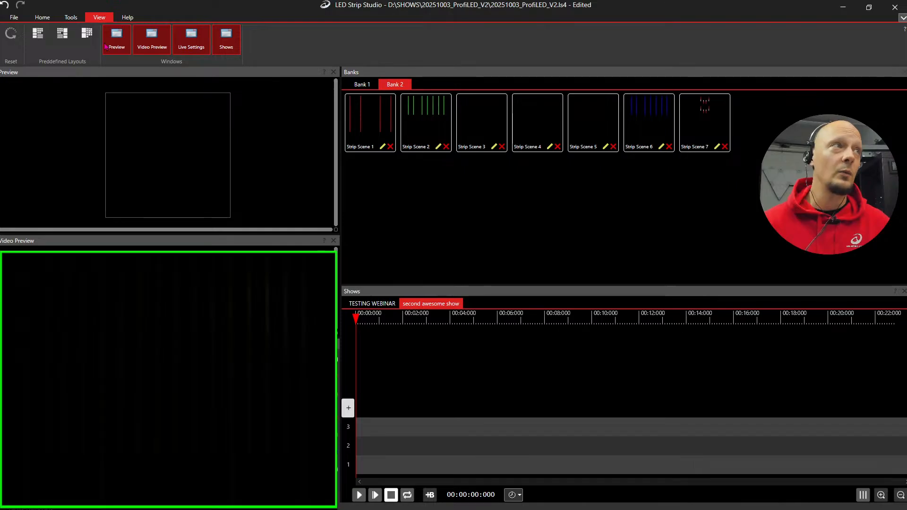
{"action": "left_click", "coordinate": [42, 17]}
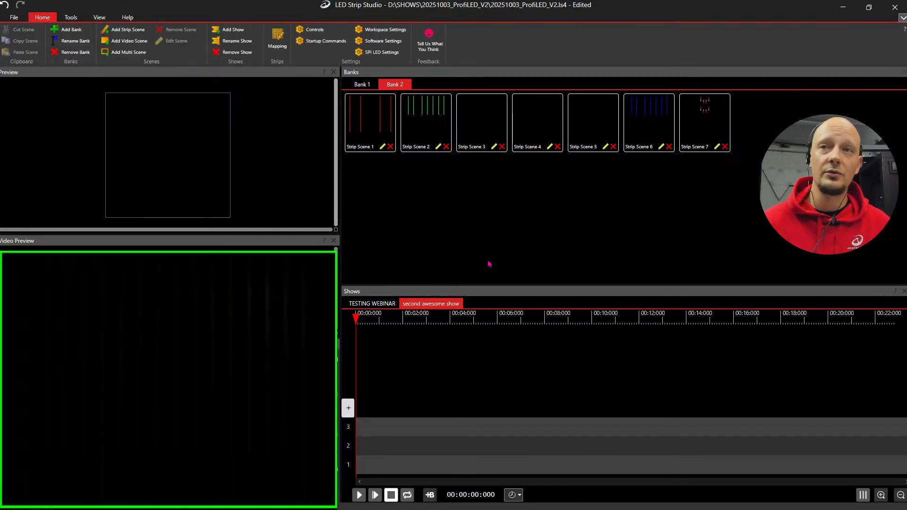
{"action": "left_click", "coordinate": [362, 85]}
{"action": "left_click", "coordinate": [372, 303]}
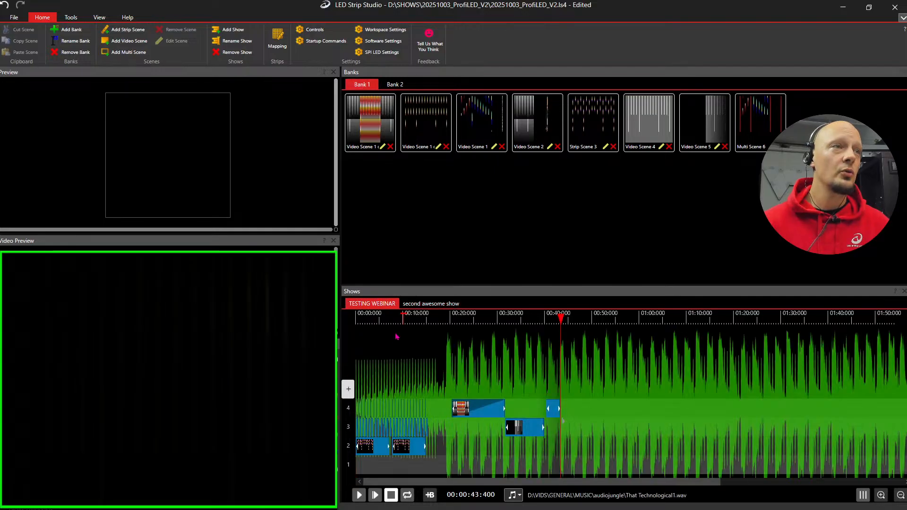
{"action": "left_click", "coordinate": [371, 319]}
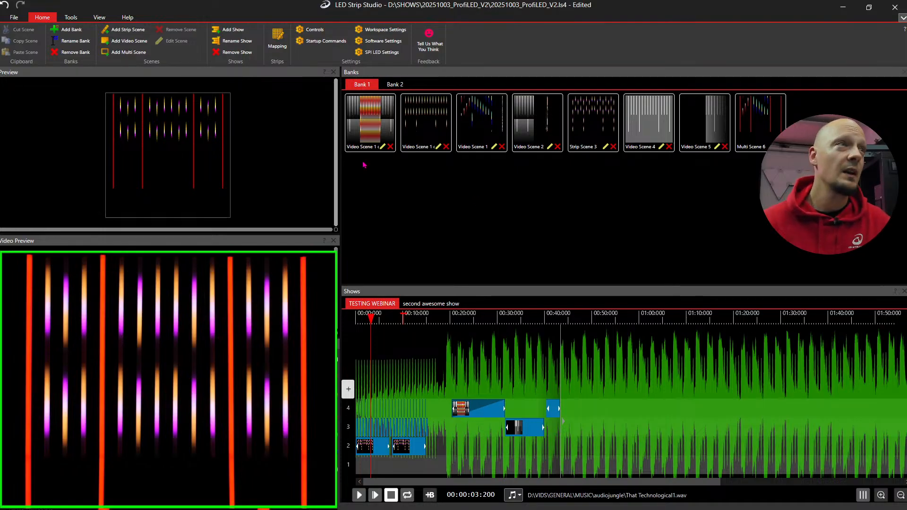
- Open the SD card export and assign Video Scene 1 copy with the orange pattern to File 2 and Video Scene 1 to File 3
{"action": "left_click", "coordinate": [70, 17]}
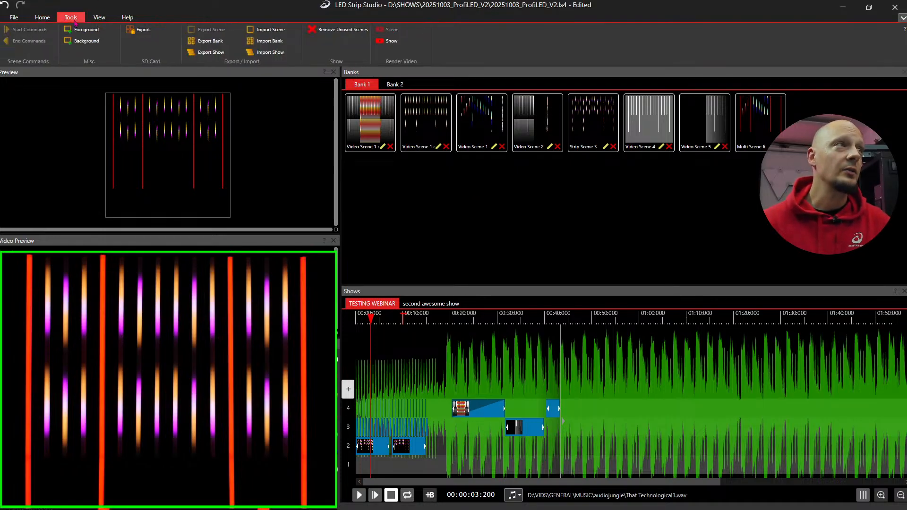
{"action": "left_click", "coordinate": [148, 35]}
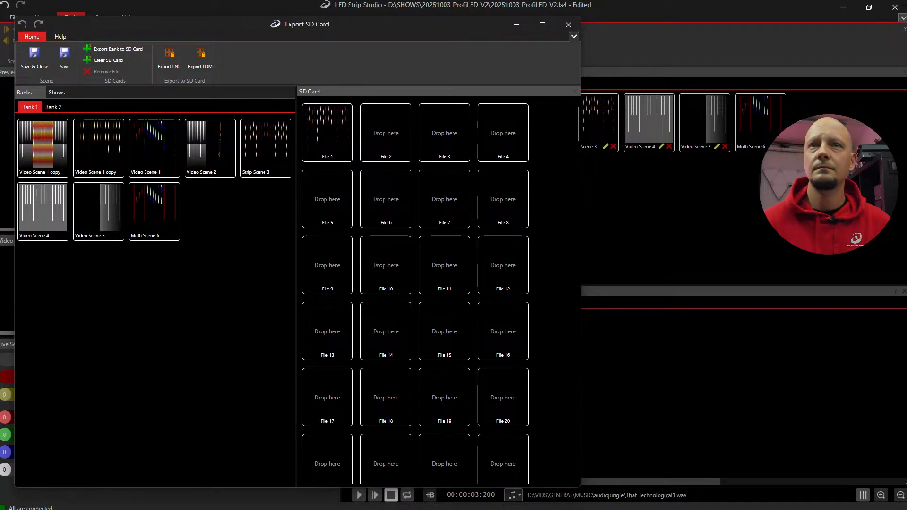
{"action": "left_click_drag", "start_coordinate": [314, 24], "coordinate": [362, 18]}
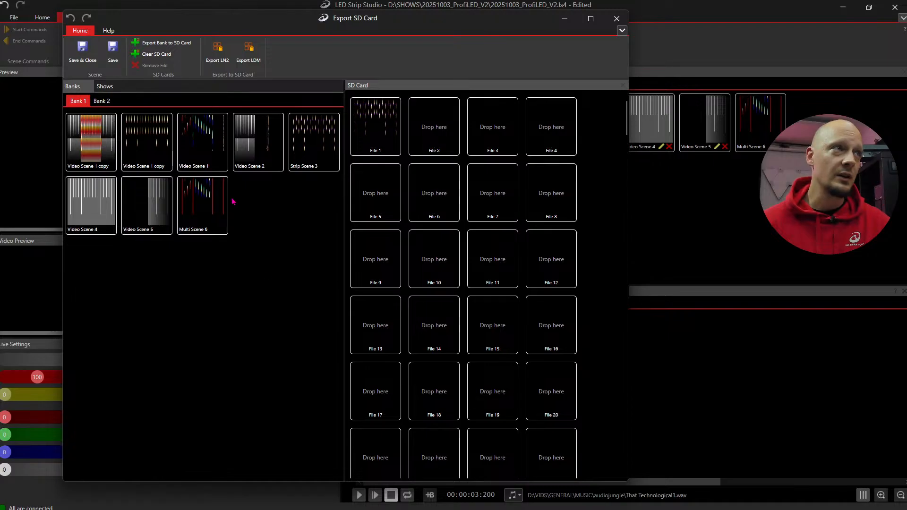
{"action": "left_click_drag", "start_coordinate": [98, 146], "coordinate": [433, 132]}
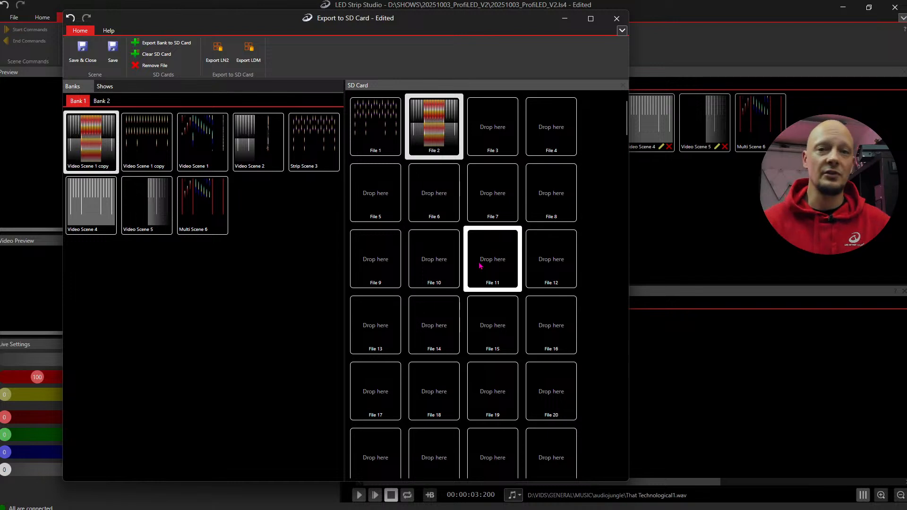
{"action": "left_click_drag", "start_coordinate": [216, 161], "coordinate": [509, 138]}
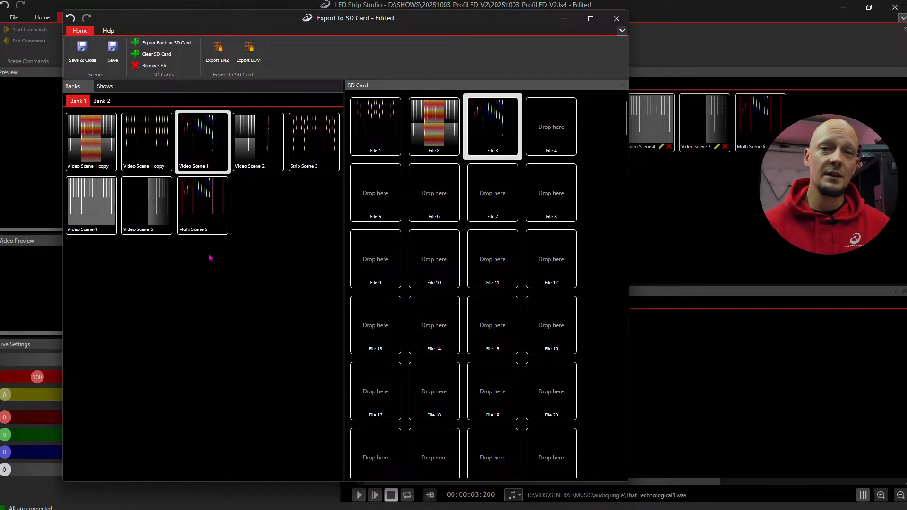
- Assign the TESTING WEBINAR show to File 1 of the SD card
{"action": "left_click", "coordinate": [107, 92]}
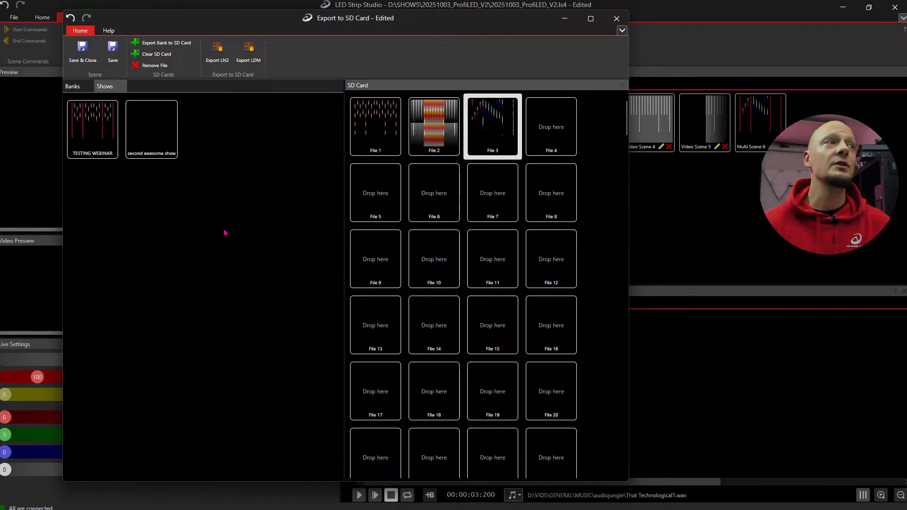
{"action": "left_click", "coordinate": [92, 145]}
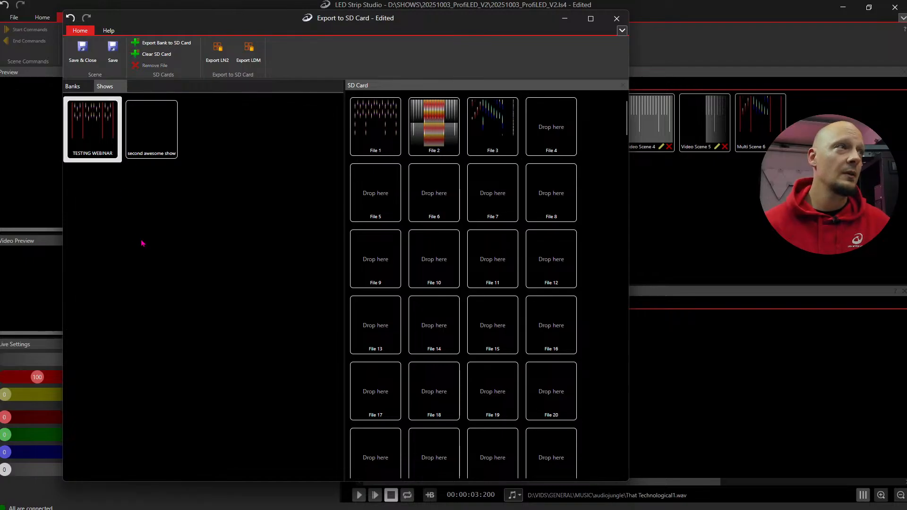
{"action": "left_click_drag", "start_coordinate": [96, 137], "coordinate": [375, 126]}
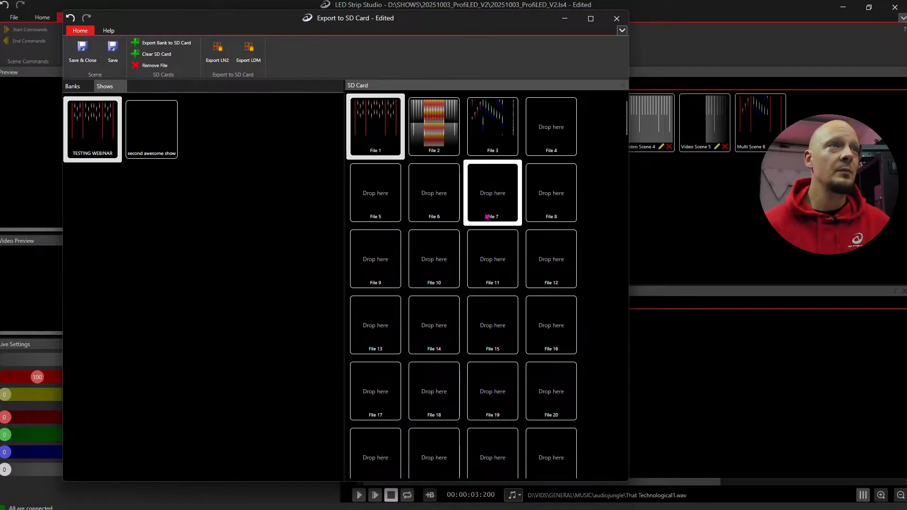
- Remove the scenes from File 2 and File 3 of the SD card
{"action": "left_click", "coordinate": [443, 138]}
{"action": "key", "text": "Delete"}
{"action": "left_click", "coordinate": [510, 138]}
{"action": "key", "text": "Delete"}
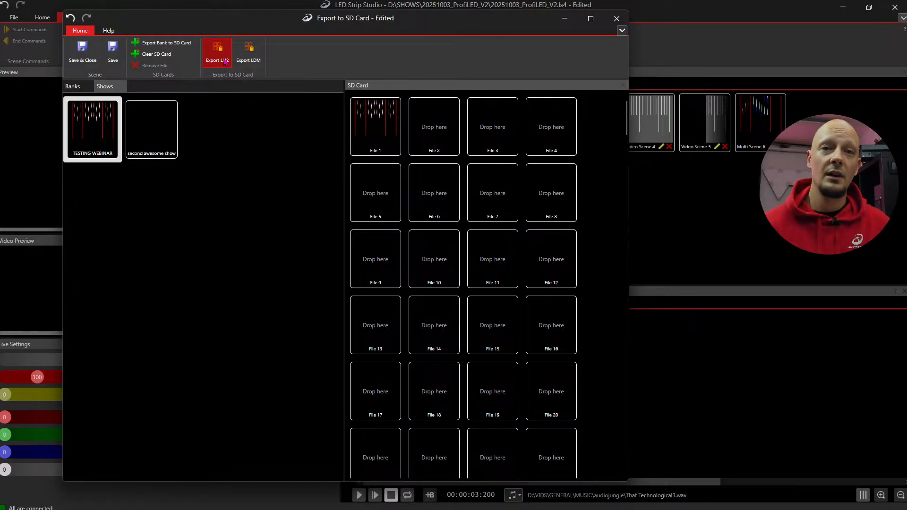
- Export the SD card content as LN2 to the Desktop folder, with upload to the device at 192.168.1.147 enabled
{"action": "left_click", "coordinate": [347, 132]}
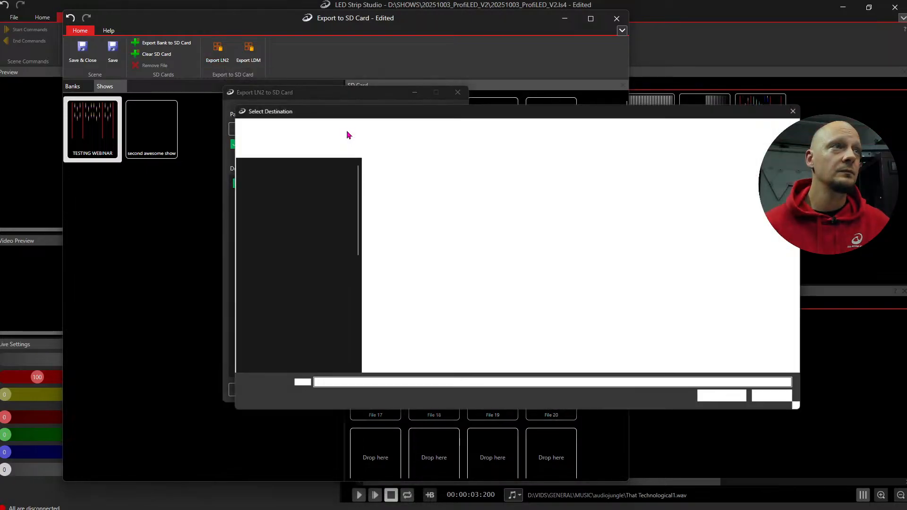
{"action": "left_click", "coordinate": [780, 400]}
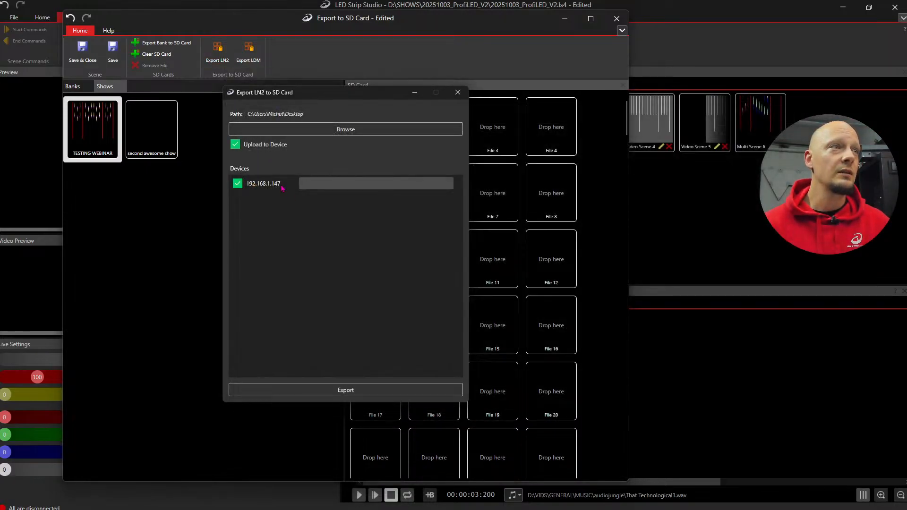
{"action": "left_click", "coordinate": [235, 146]}
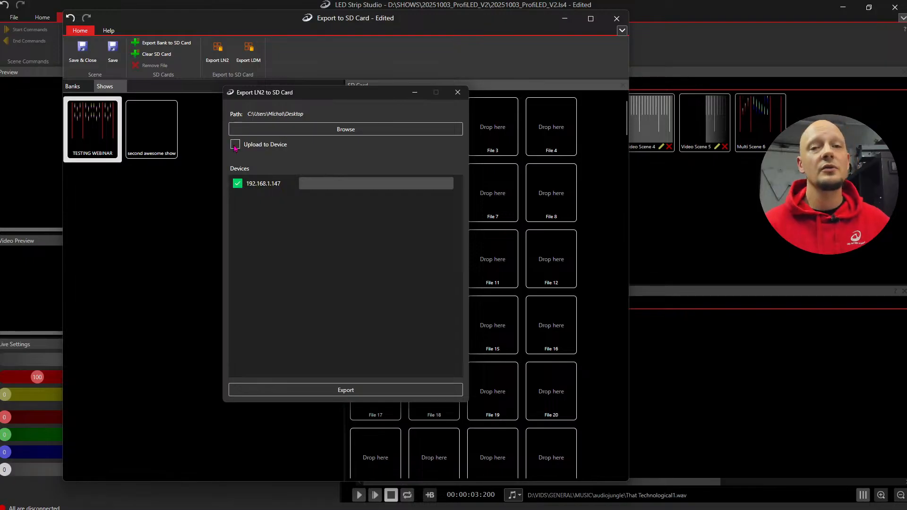
{"action": "left_click", "coordinate": [235, 146]}
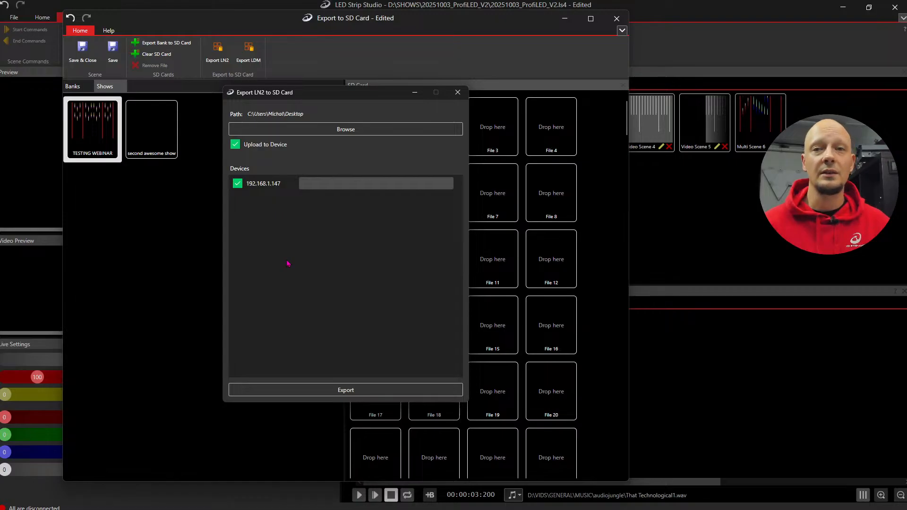
{"action": "left_click", "coordinate": [363, 390]}
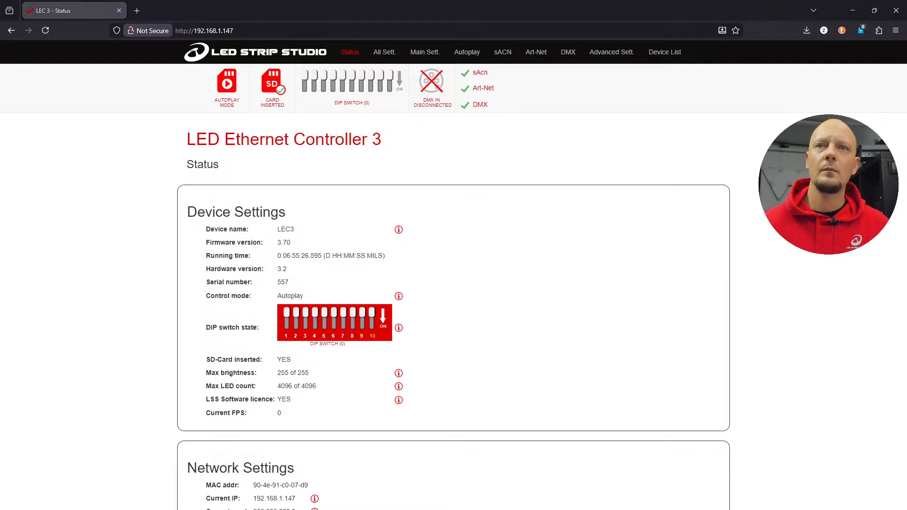
- In the controller's web interface in the browser, start the next animation in the Autoplay settings, stop playback and leave the browser
{"action": "left_click", "coordinate": [467, 52]}
{"action": "left_click", "coordinate": [596, 256]}
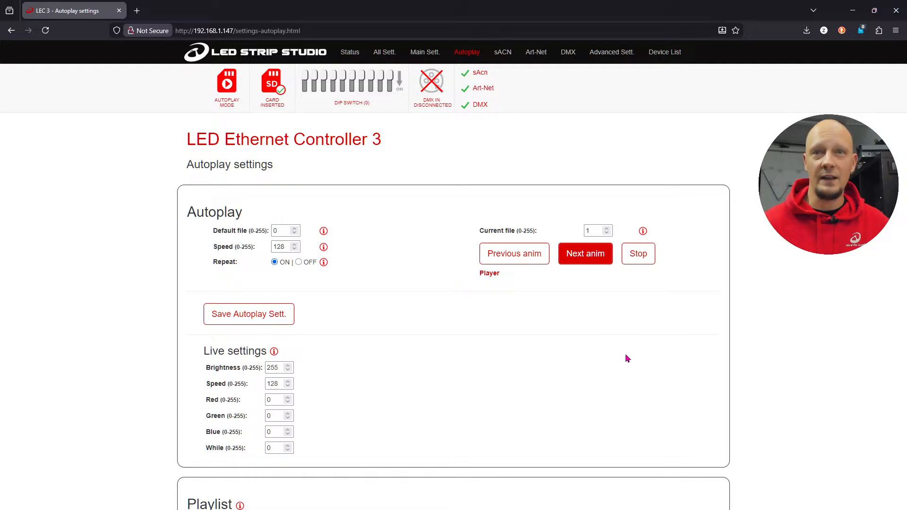
{"action": "left_click", "coordinate": [645, 263]}
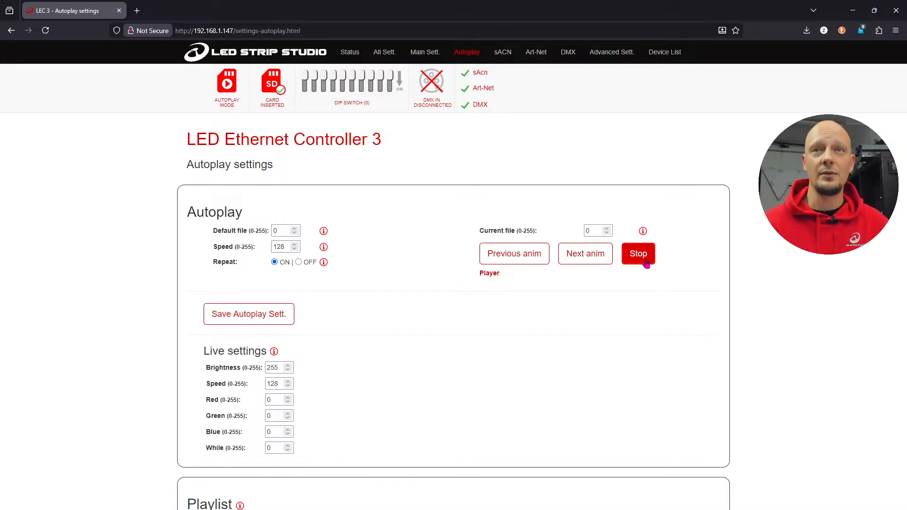
{"action": "left_click", "coordinate": [850, 12]}
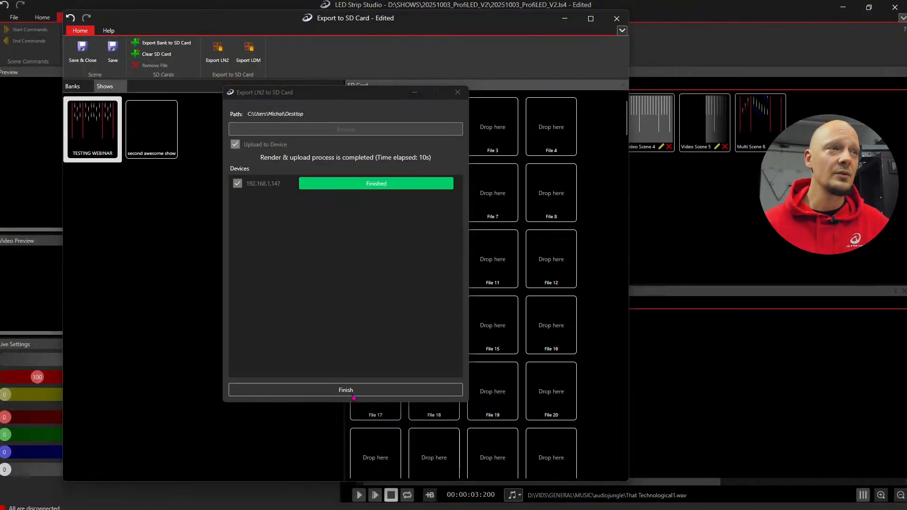
- Finish the completed LN2 export, then close the SD card export and save its changes
{"action": "left_click", "coordinate": [346, 390]}
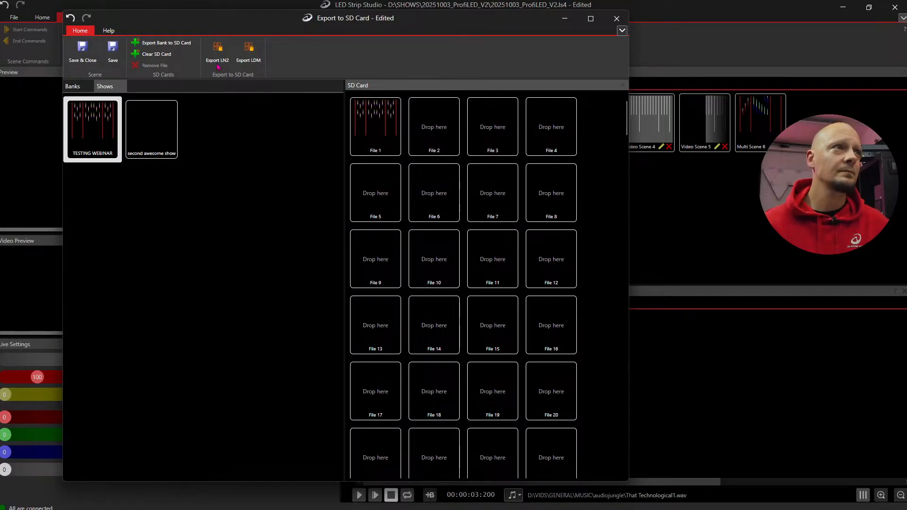
{"action": "left_click", "coordinate": [616, 19]}
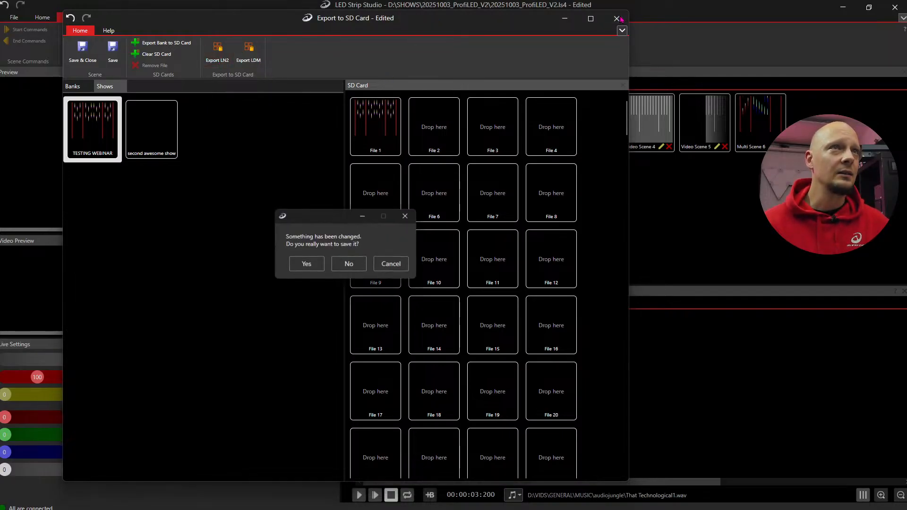
{"action": "left_click", "coordinate": [305, 264]}
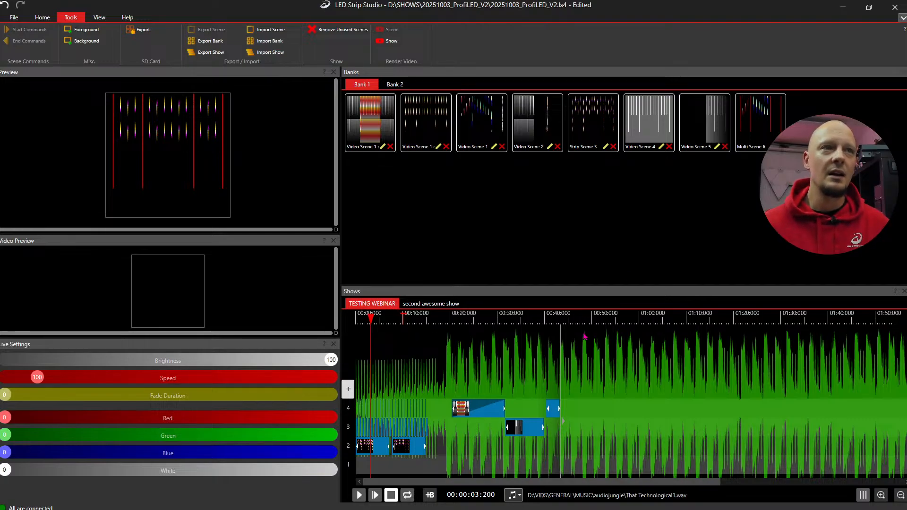
- Examine how far the TESTING WEBINAR show's timeline extends beyond the music and scenes
{"action": "left_click", "coordinate": [898, 495]}
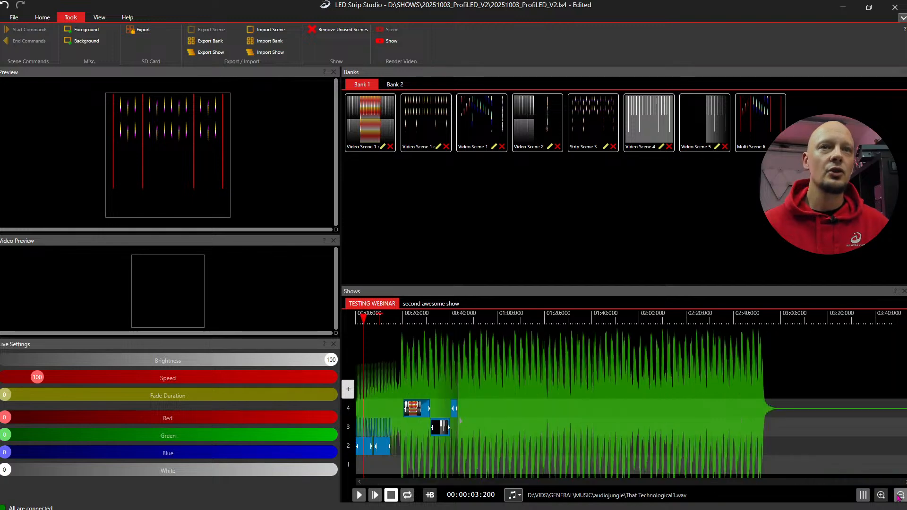
{"action": "left_click", "coordinate": [898, 496]}
{"action": "left_click", "coordinate": [898, 496]}
{"action": "left_click", "coordinate": [899, 496]}
{"action": "left_click", "coordinate": [898, 495]}
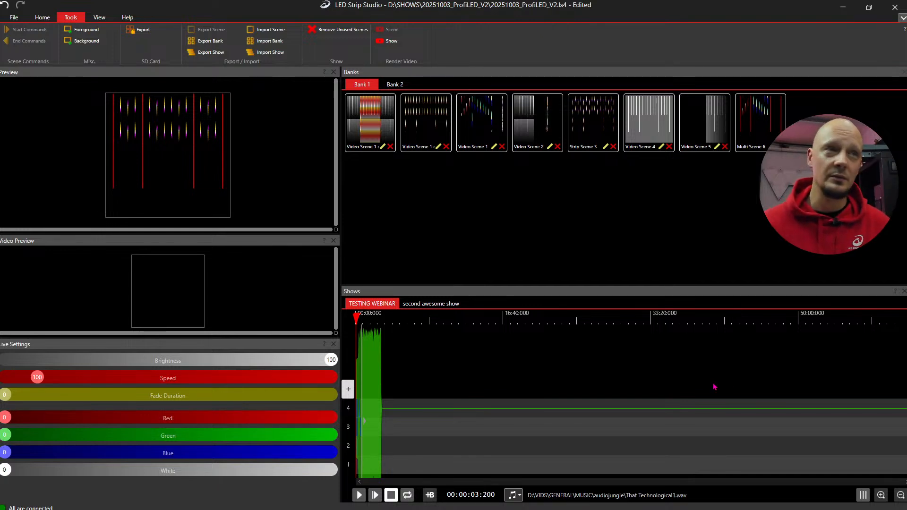
{"action": "left_click", "coordinate": [880, 496]}
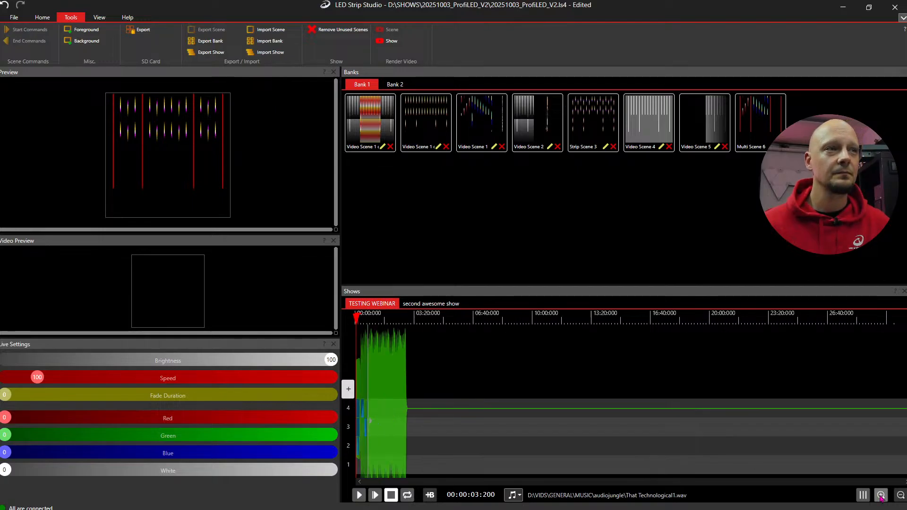
{"action": "left_click", "coordinate": [881, 495]}
{"action": "left_click", "coordinate": [880, 495]}
{"action": "left_click", "coordinate": [880, 495]}
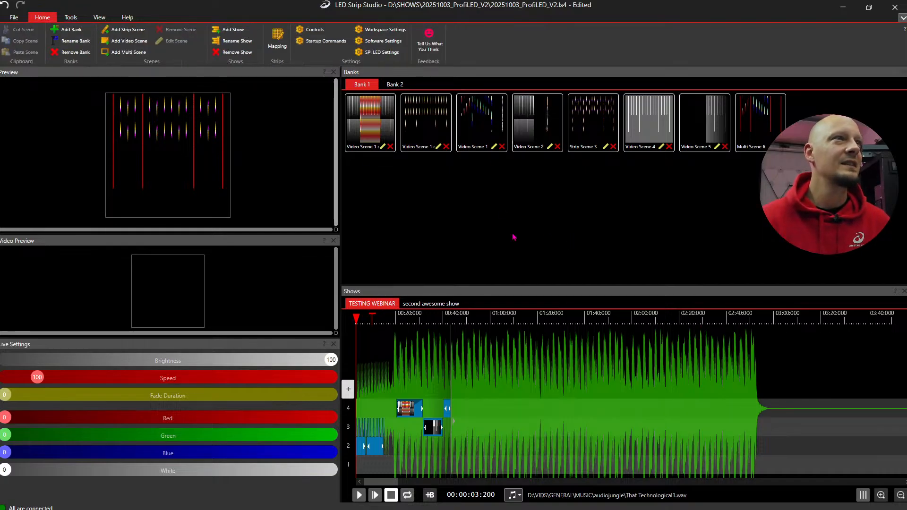
- Switch to the browser and view the LED Strip Studio 3 and 4 BETA software on the ledstripstudio.com Downloads page
{"action": "left_click", "coordinate": [568, 106]}
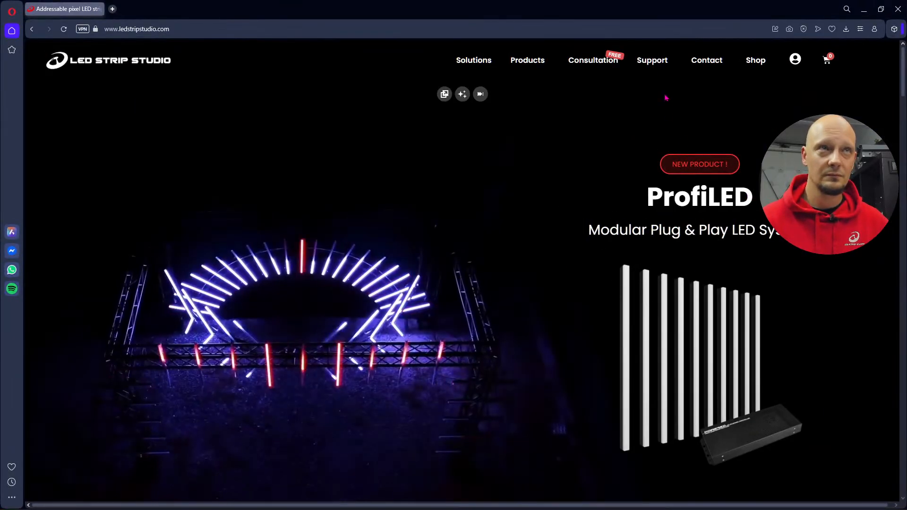
{"action": "mouse_move", "coordinate": [649, 59]}
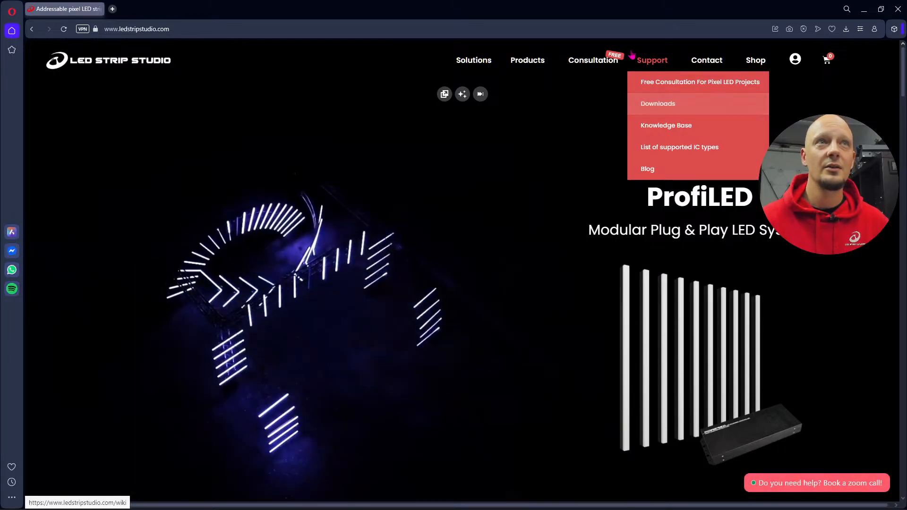
{"action": "left_click", "coordinate": [659, 103]}
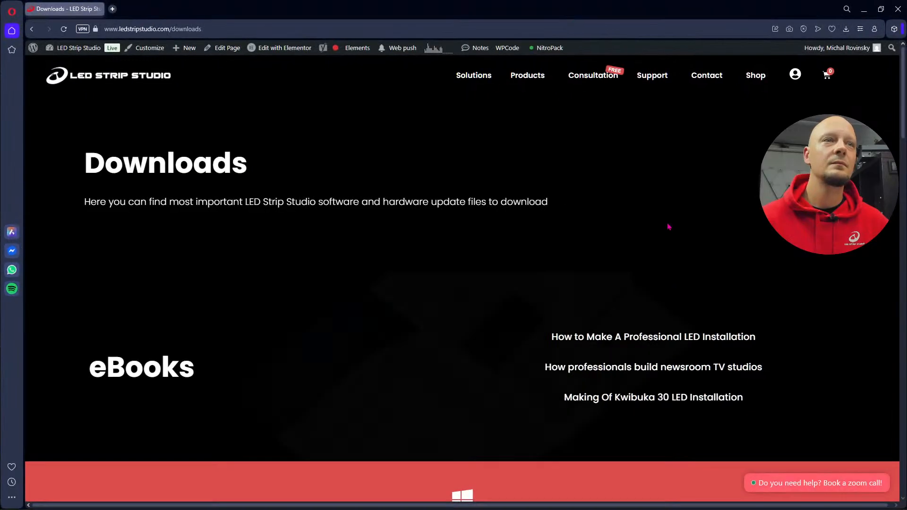
{"action": "scroll", "coordinate": [668, 225], "scroll_direction": "down", "scroll_amount": 6}
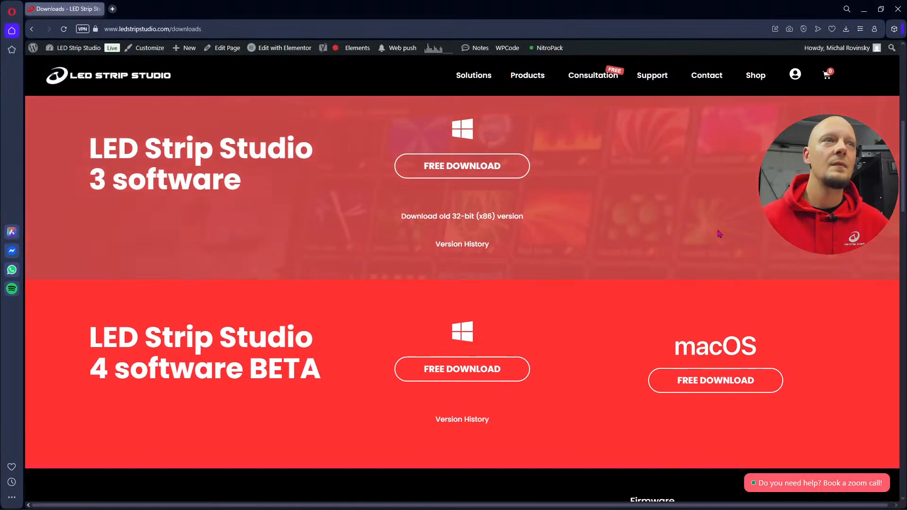
{"action": "scroll", "coordinate": [717, 231], "scroll_direction": "up", "scroll_amount": 2}
{"action": "scroll", "coordinate": [700, 380], "scroll_direction": "down", "scroll_amount": 2}
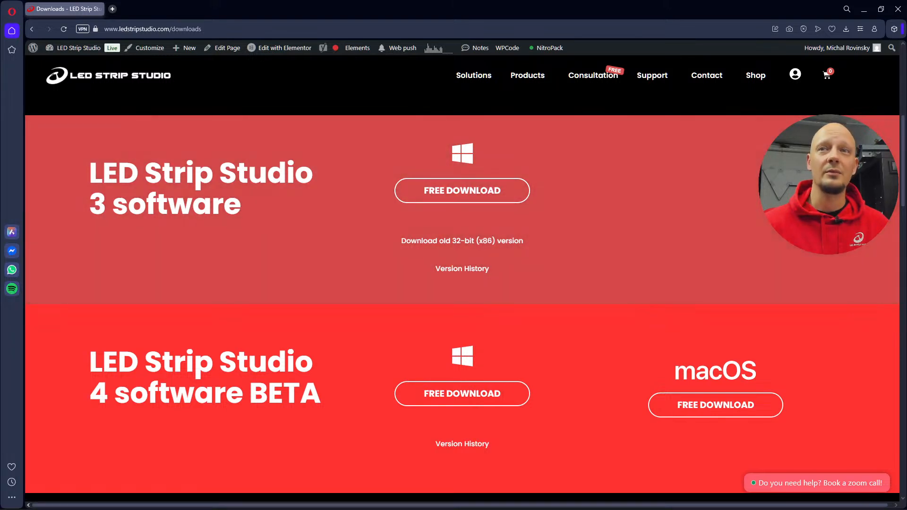
- Look through the LED Strip Studio software, LED Ethernet Controller 3 and SPI MATRIX, and eBooks sections of the Downloads page
{"action": "scroll", "coordinate": [780, 260], "scroll_direction": "down", "scroll_amount": 5}
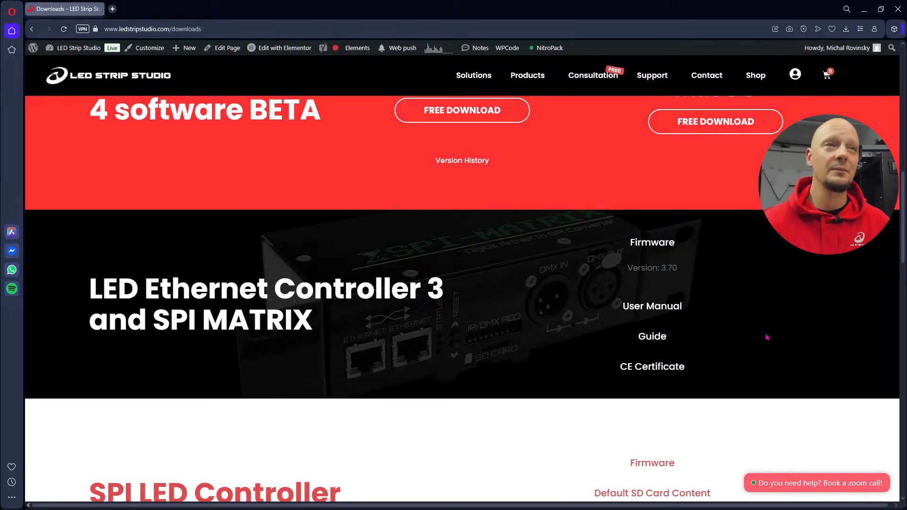
{"action": "scroll", "coordinate": [452, 320], "scroll_direction": "up", "scroll_amount": 3}
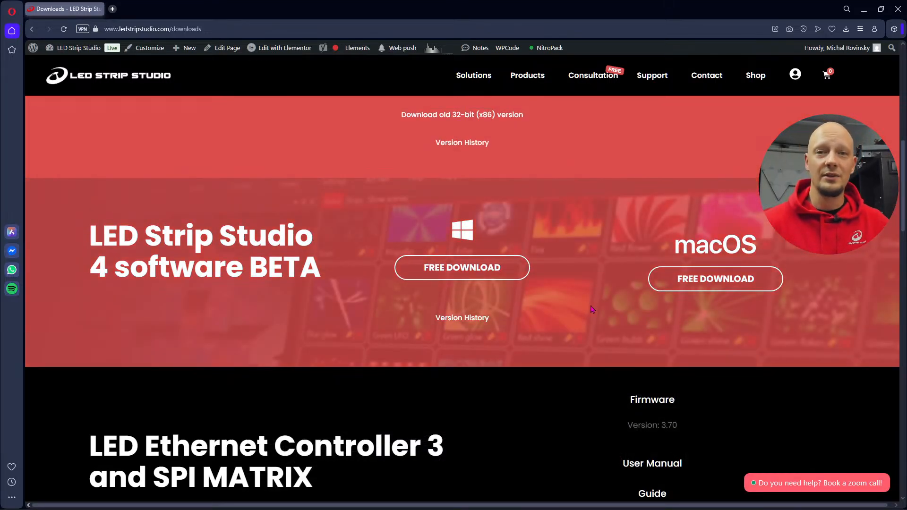
{"action": "scroll", "coordinate": [600, 314], "scroll_direction": "down", "scroll_amount": 2}
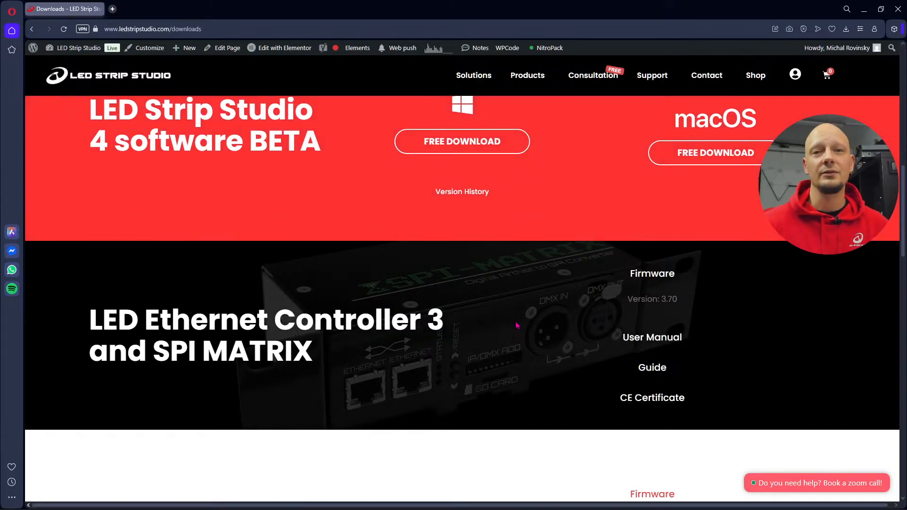
{"action": "scroll", "coordinate": [518, 326], "scroll_direction": "up", "scroll_amount": 9}
{"action": "scroll", "coordinate": [533, 329], "scroll_direction": "down", "scroll_amount": 3}
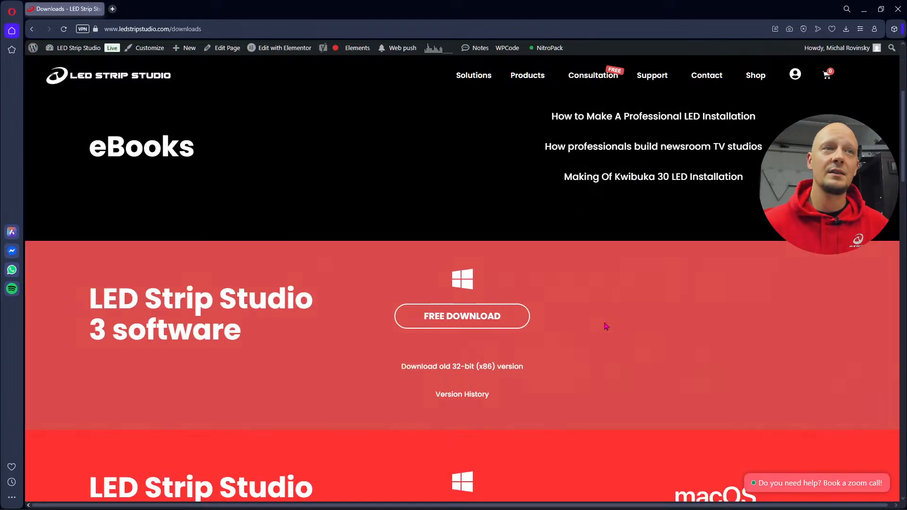
{"action": "scroll", "coordinate": [614, 302], "scroll_direction": "up", "scroll_amount": 1}
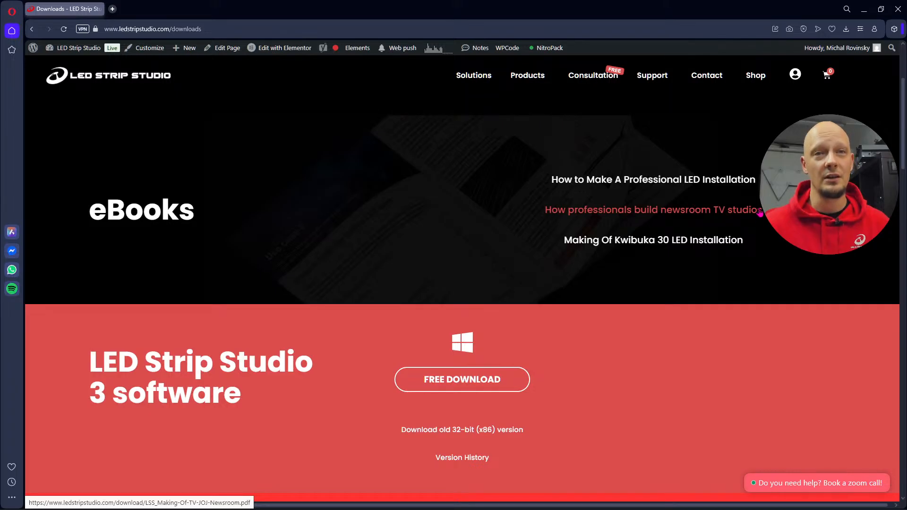
- View the website's Book A Free Consultation page, then switch back to LED Strip Studio
{"action": "mouse_move", "coordinate": [755, 78]}
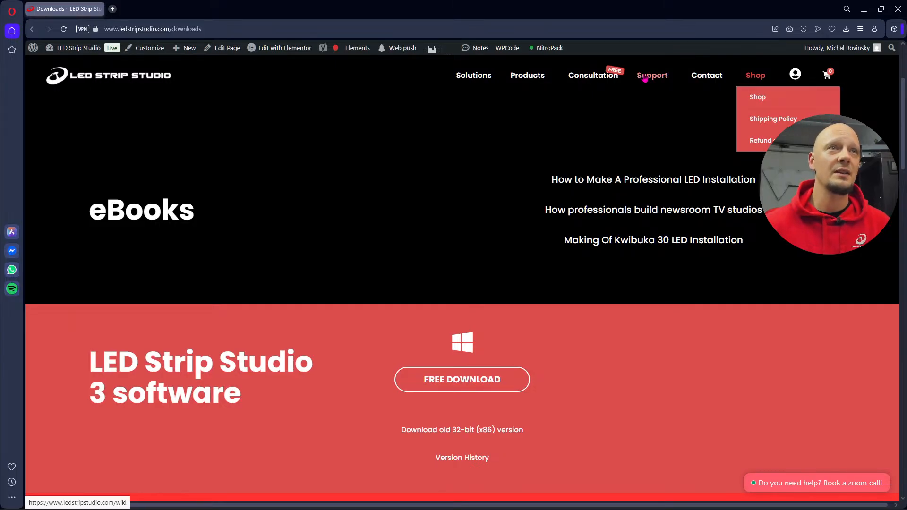
{"action": "left_click", "coordinate": [606, 78]}
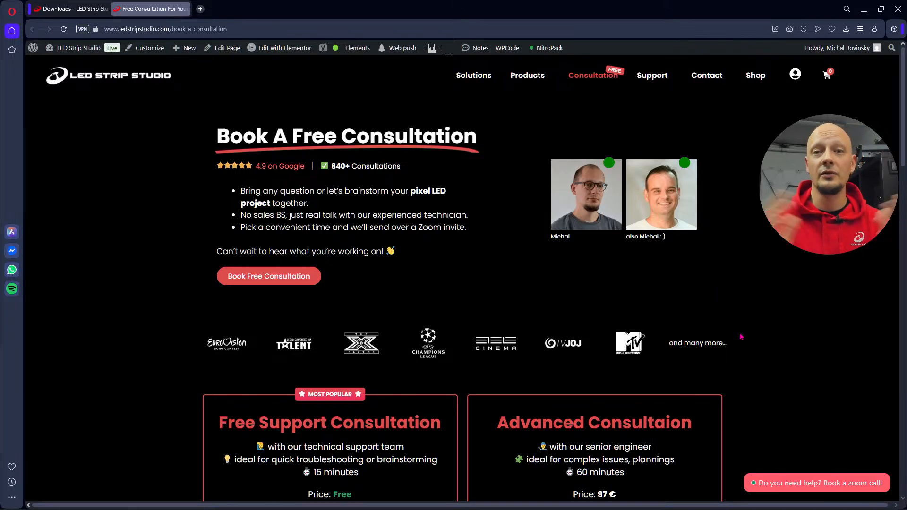
{"action": "left_click", "coordinate": [867, 10]}
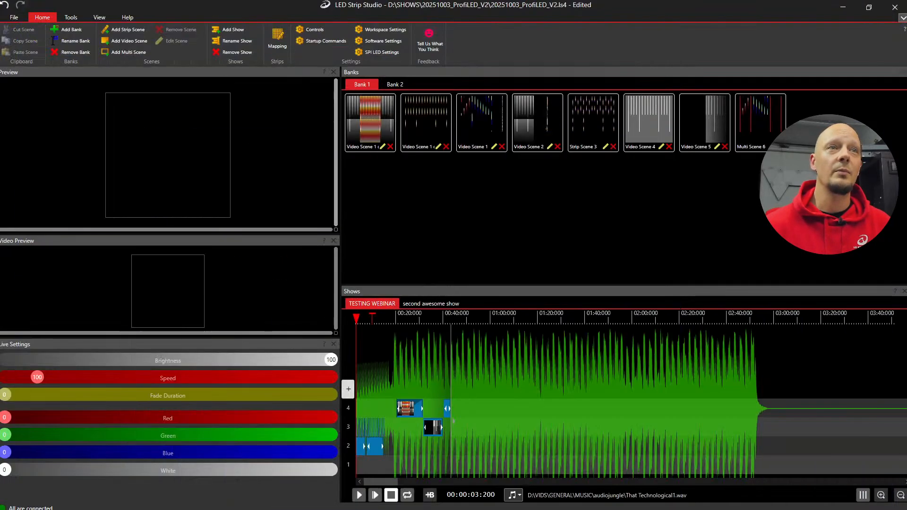